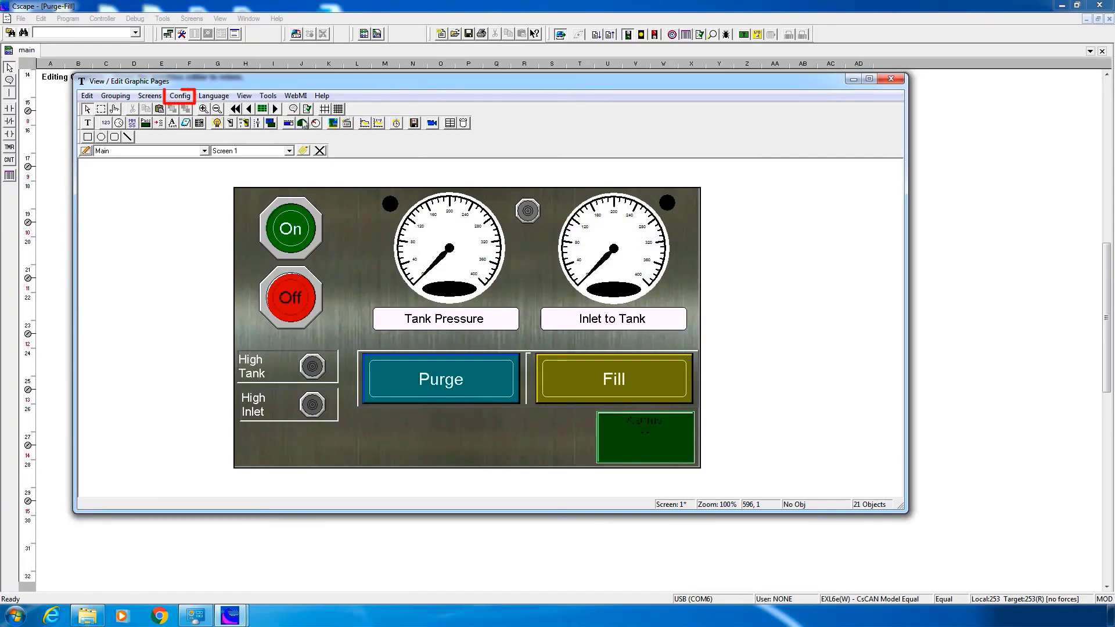
{"action": "left_click", "coordinate": [185, 95]}
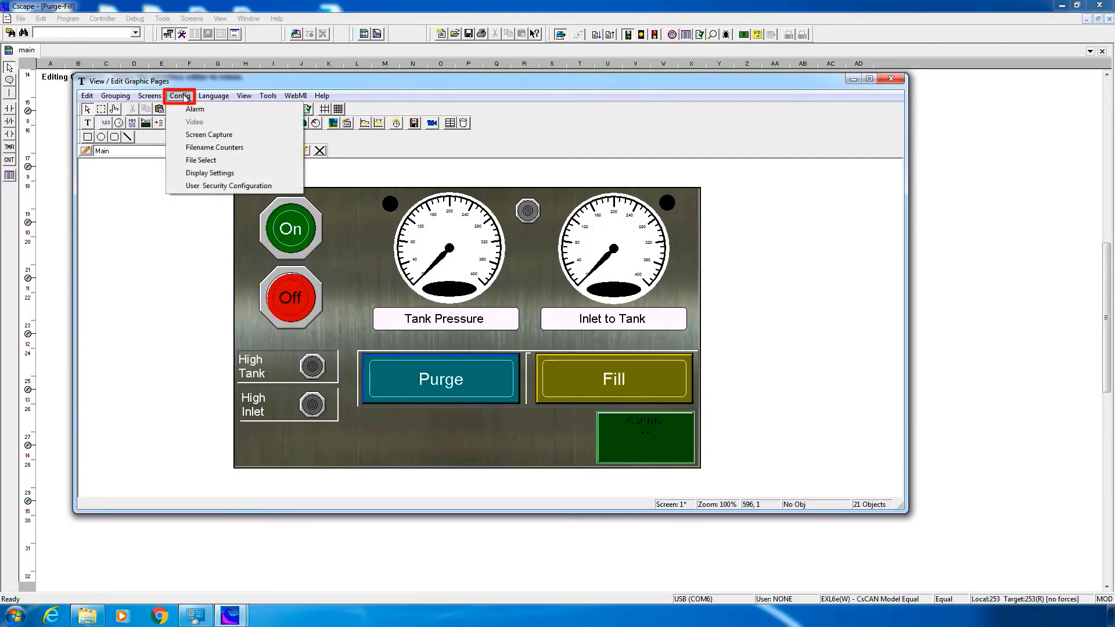
{"action": "left_click", "coordinate": [195, 187]}
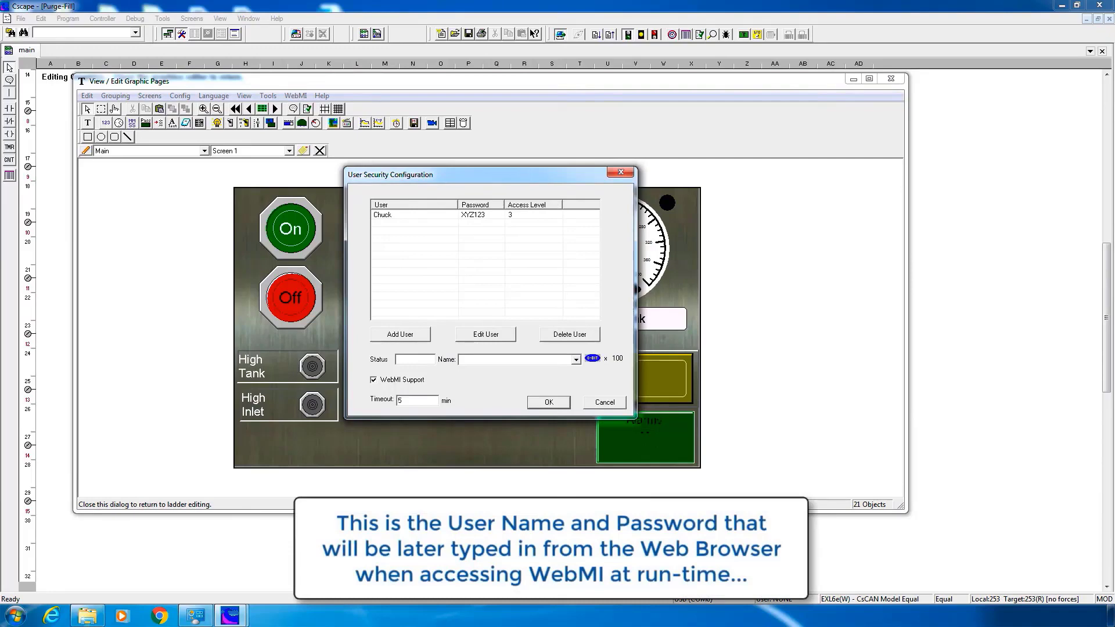
{"action": "left_click_drag", "start_coordinate": [542, 175], "coordinate": [495, 219]}
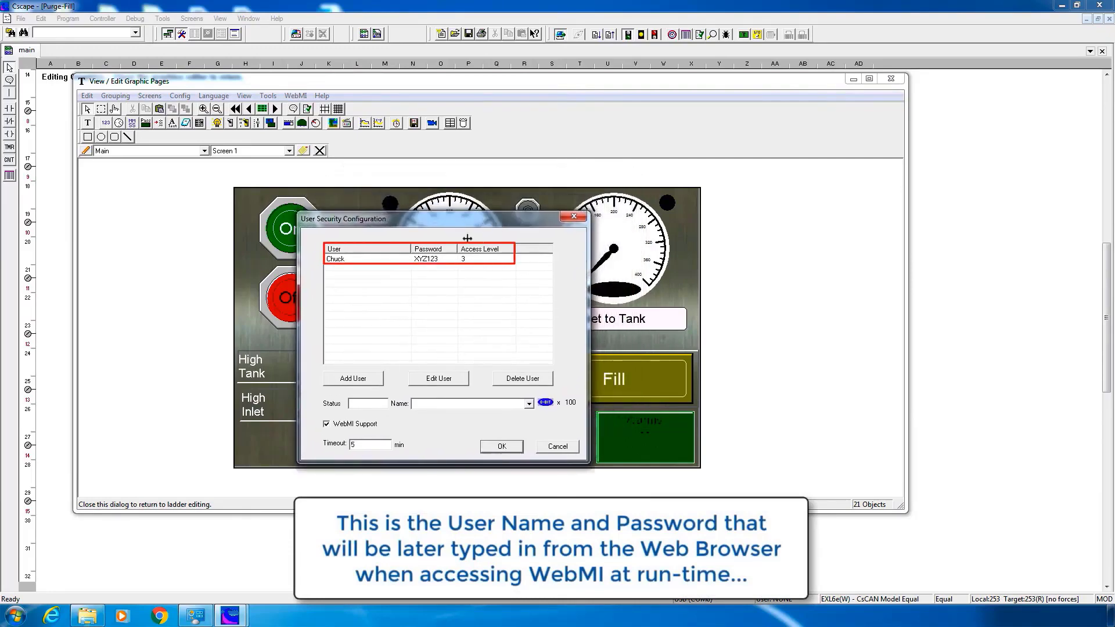
{"action": "left_click", "coordinate": [368, 259]}
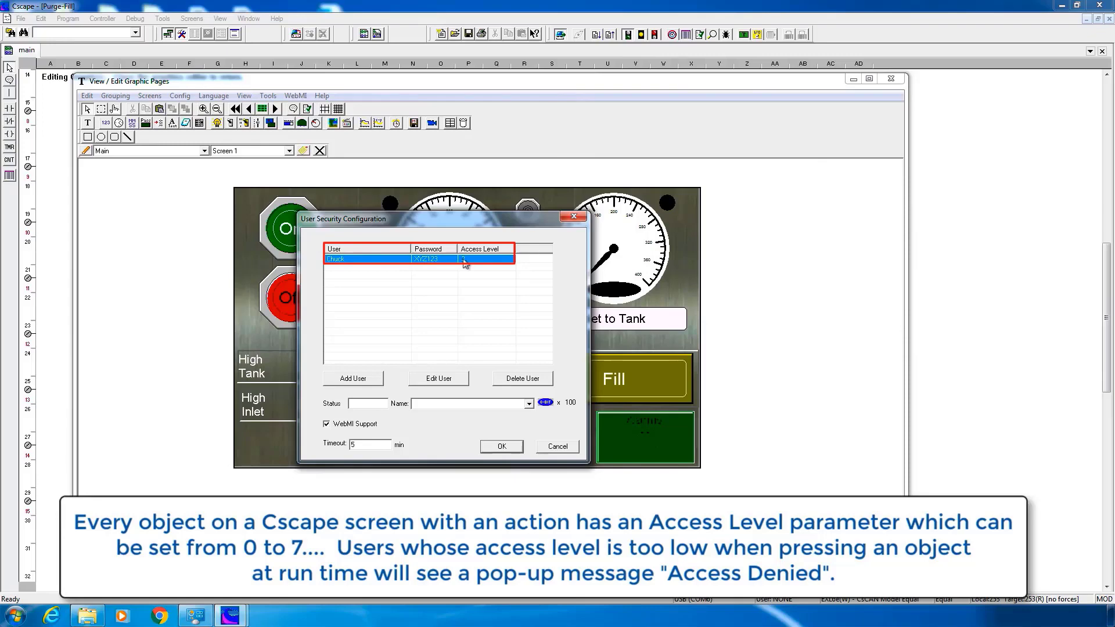
{"action": "left_click", "coordinate": [501, 447]}
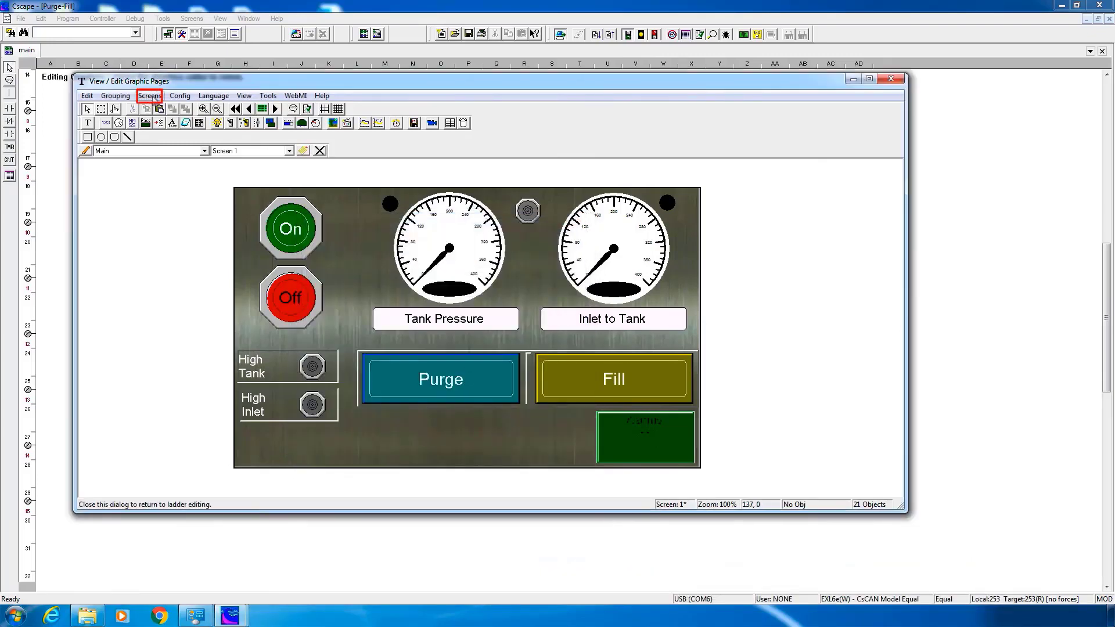
Set the WebMI web page title to 'Ace Manufacturing', keeping the 20-second connection timeout
{"action": "left_click", "coordinate": [155, 96]}
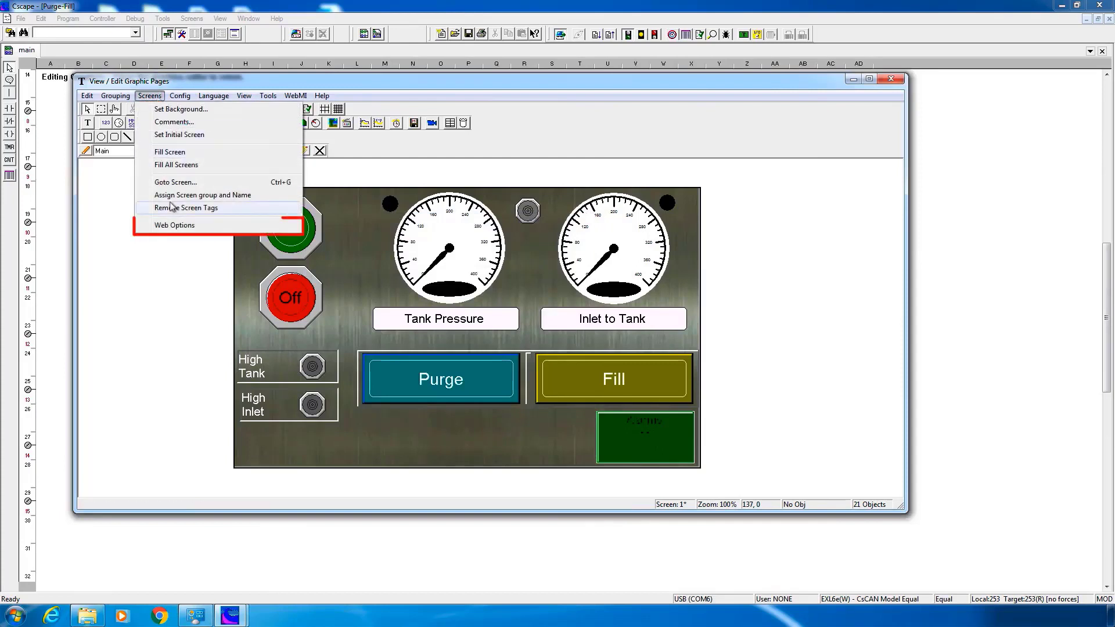
{"action": "left_click", "coordinate": [176, 225]}
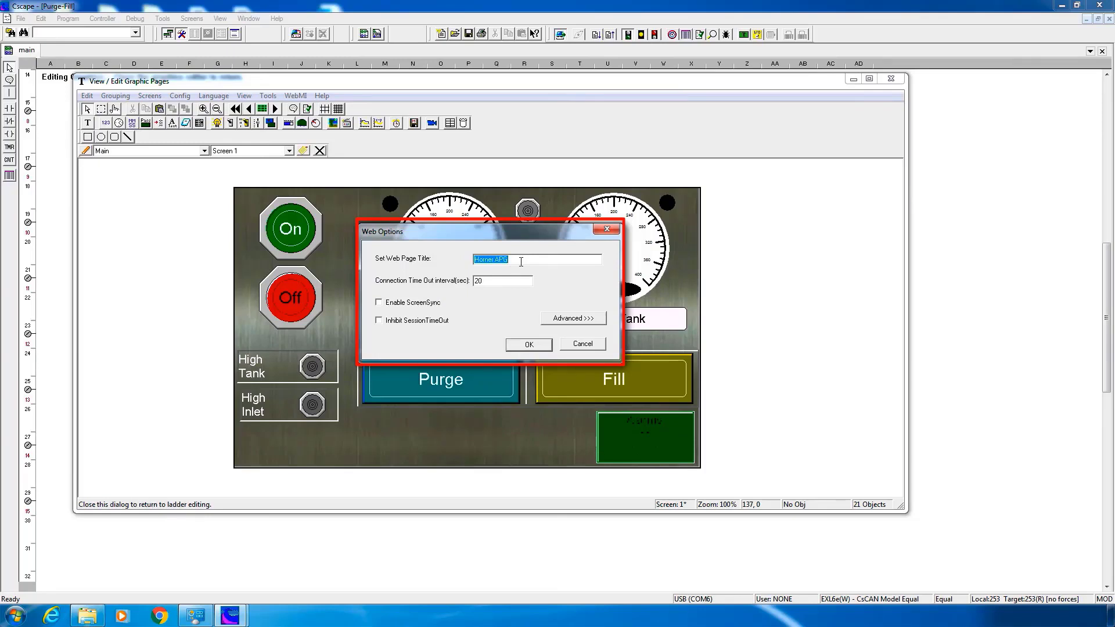
{"action": "type", "text": "Ace Manufacturing"}
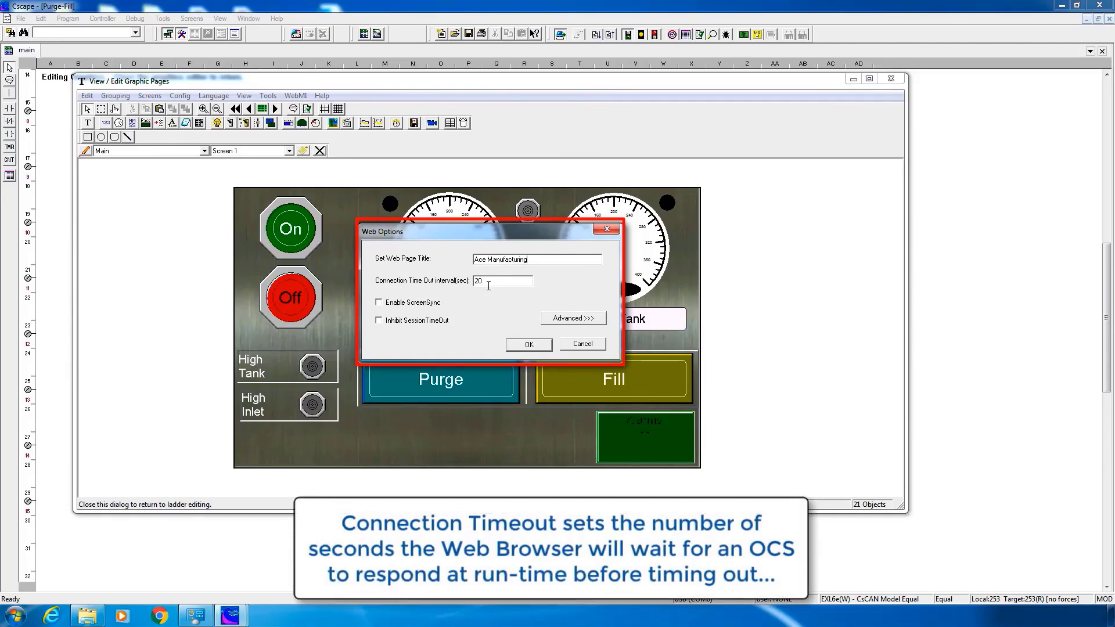
{"action": "left_click", "coordinate": [484, 285]}
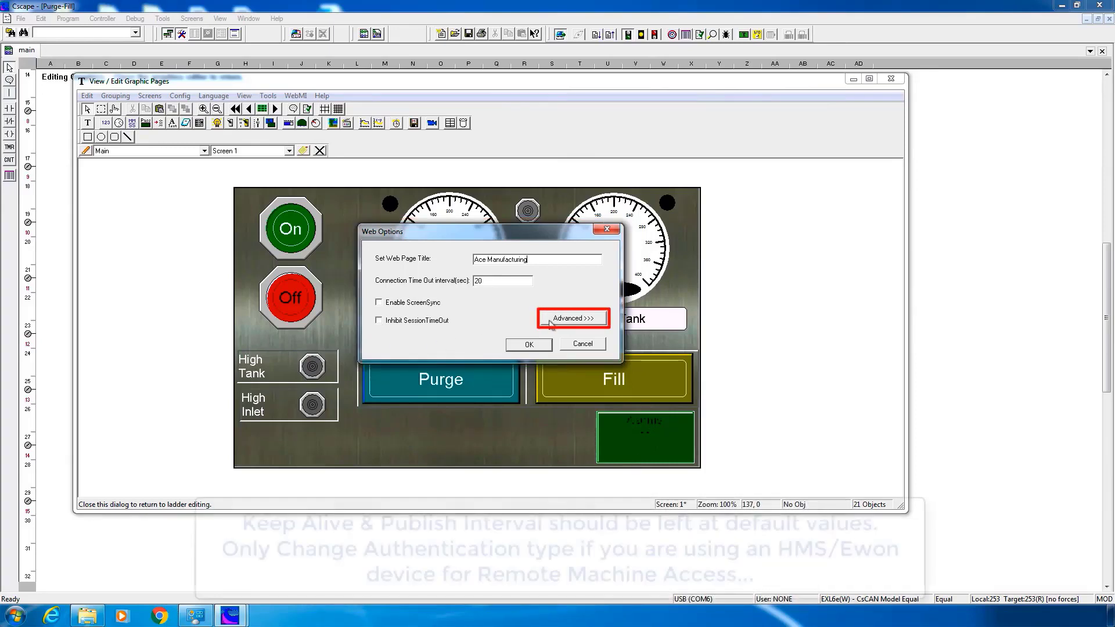
Keep the 4000 ms keep-alive, 0 ms publish interval and Digest Authentication, and accept the web options
{"action": "left_click", "coordinate": [572, 318]}
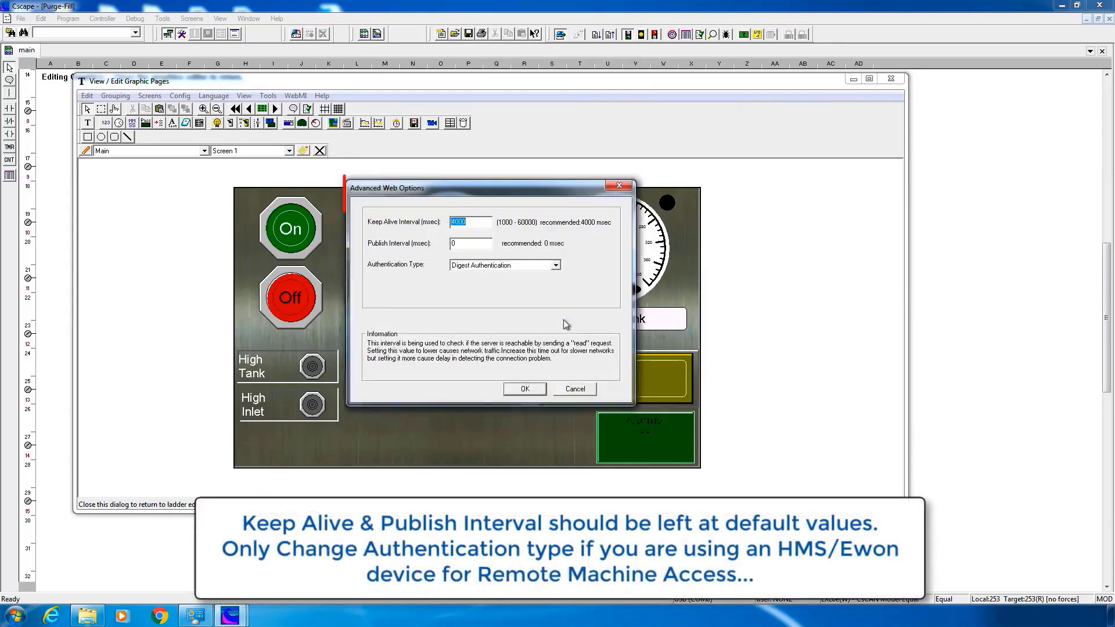
{"action": "left_click", "coordinate": [479, 225]}
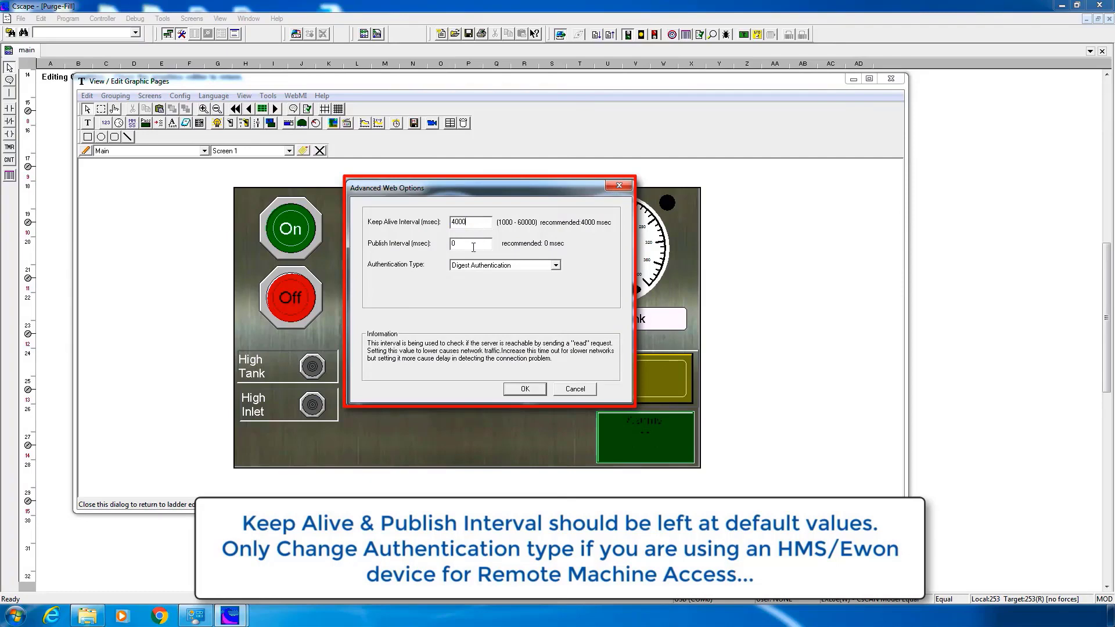
{"action": "left_click", "coordinate": [472, 247]}
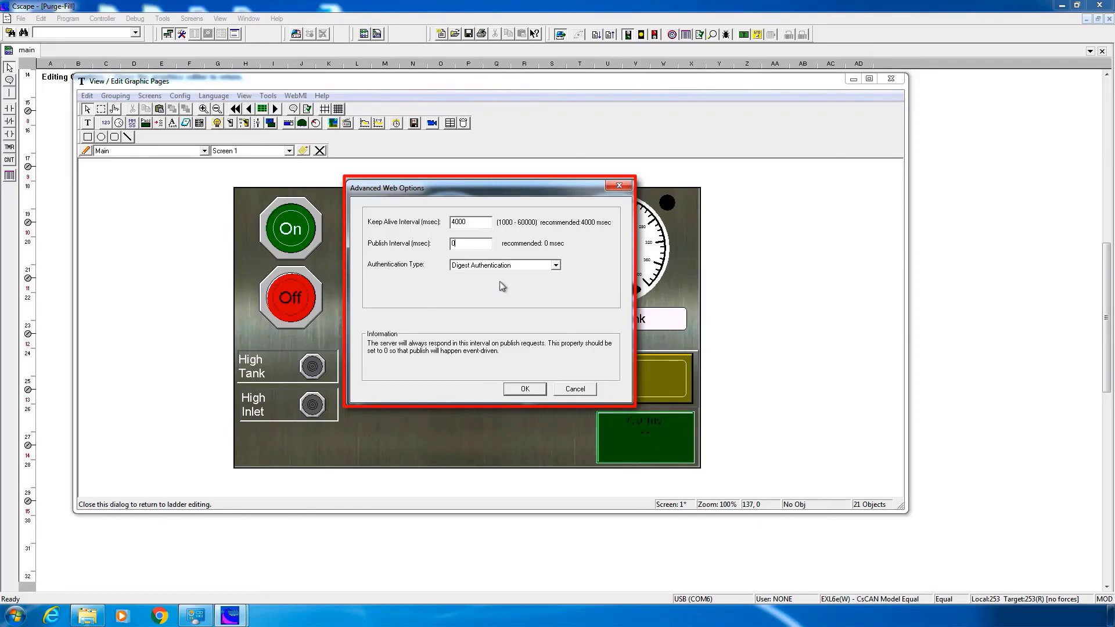
{"action": "left_click", "coordinate": [555, 267]}
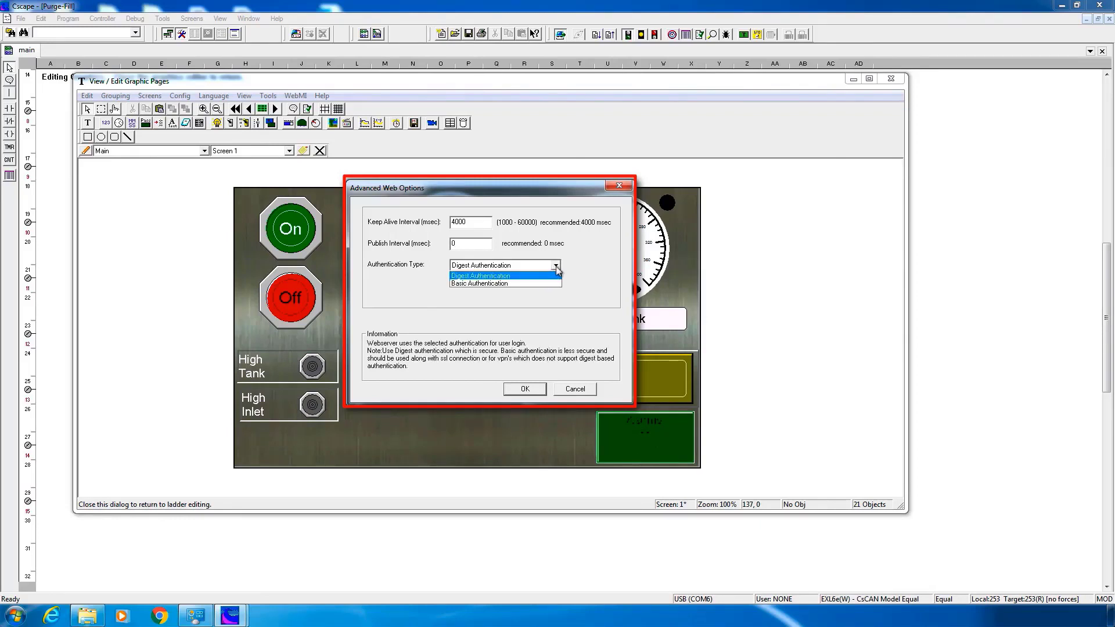
{"action": "left_click", "coordinate": [557, 268]}
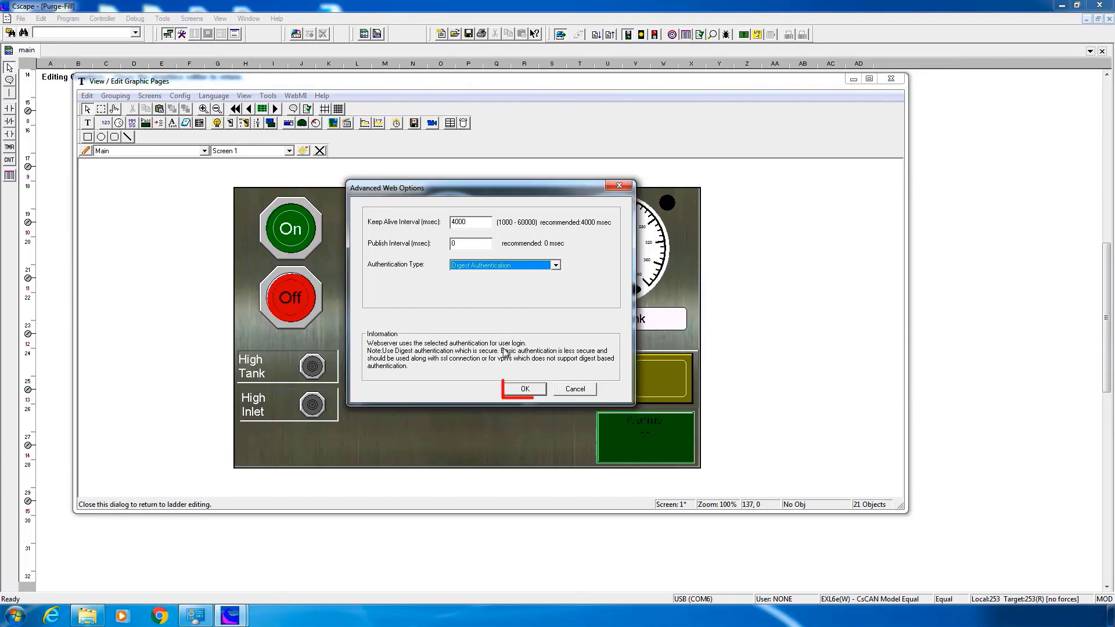
{"action": "left_click", "coordinate": [525, 389]}
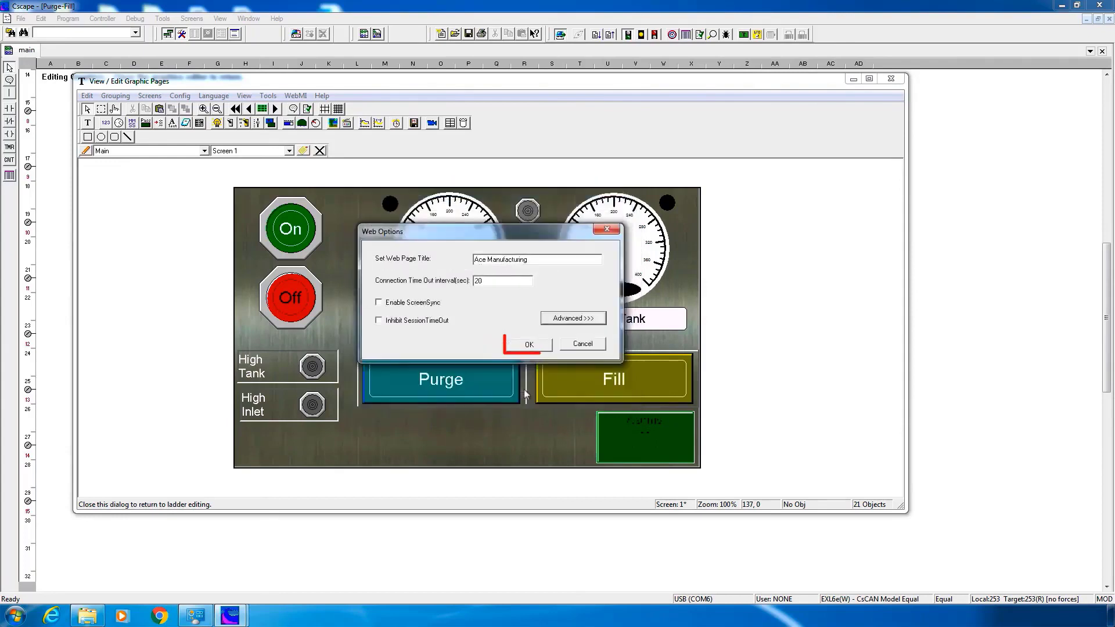
{"action": "left_click", "coordinate": [532, 349]}
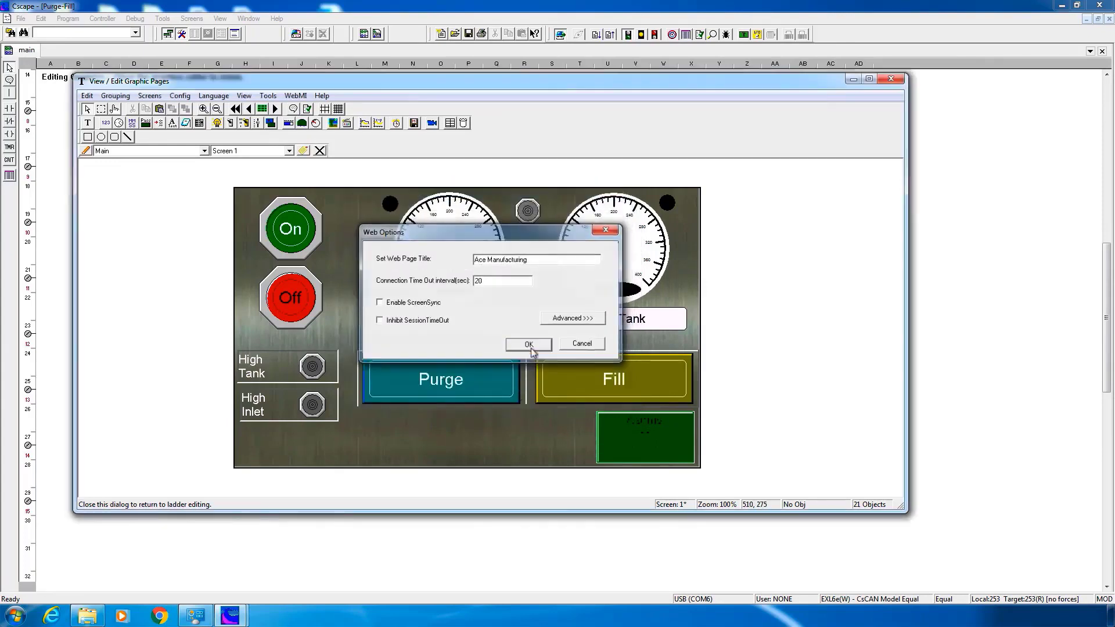
{"action": "left_click", "coordinate": [299, 99]}
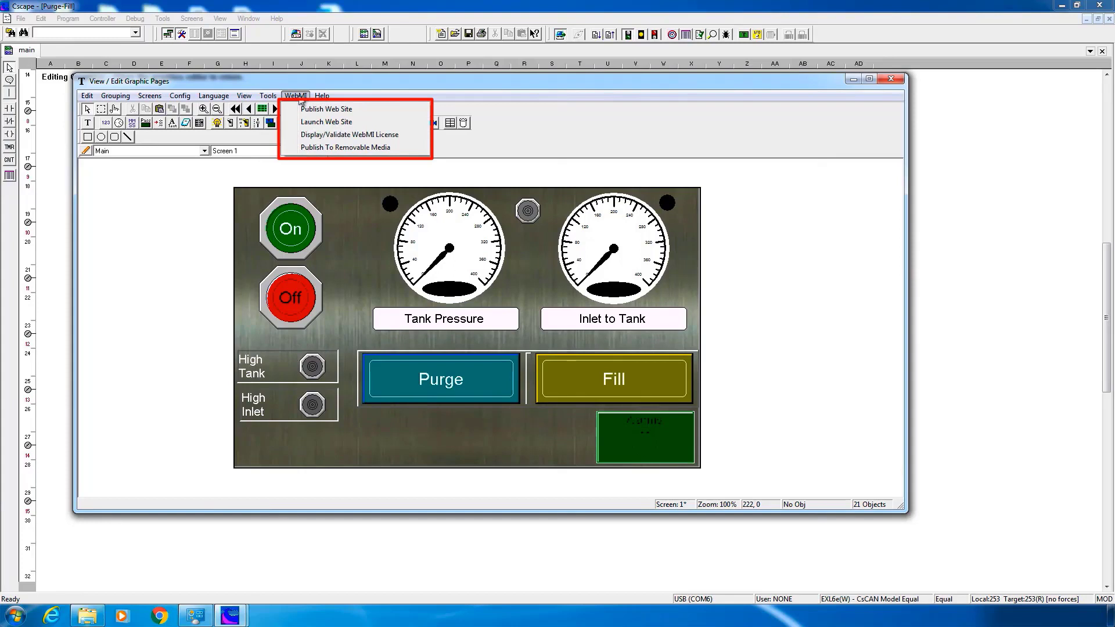
{"action": "left_click", "coordinate": [314, 137]}
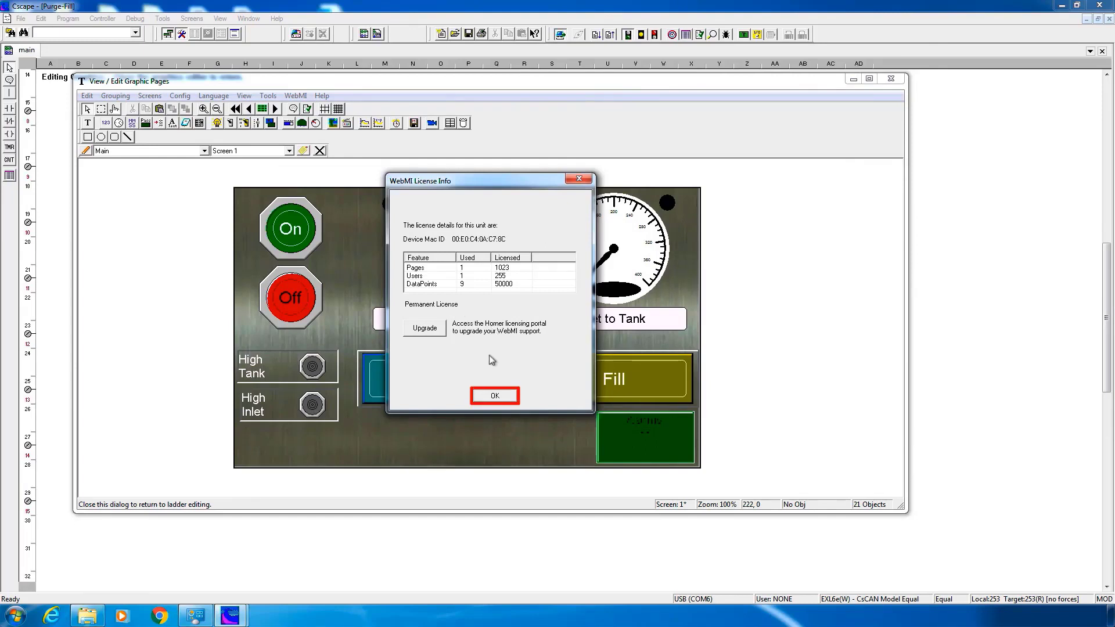
{"action": "left_click", "coordinate": [495, 397]}
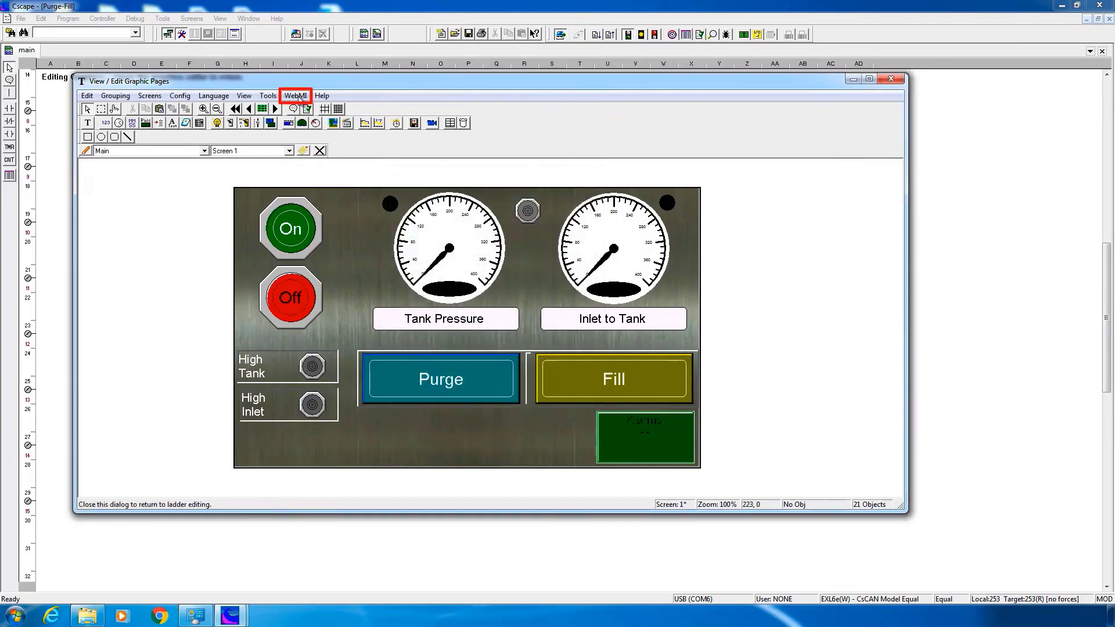
Publish the WebMI files to the Desktop folder, then close the View/Edit Graphic Pages editor
{"action": "left_click", "coordinate": [299, 98]}
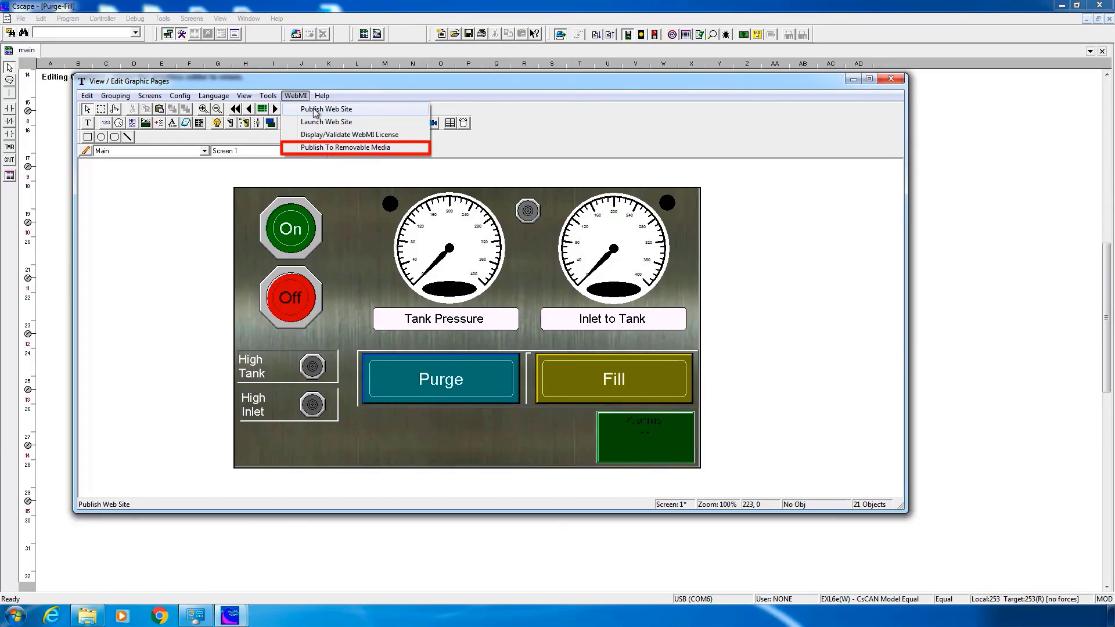
{"action": "left_click", "coordinate": [318, 148]}
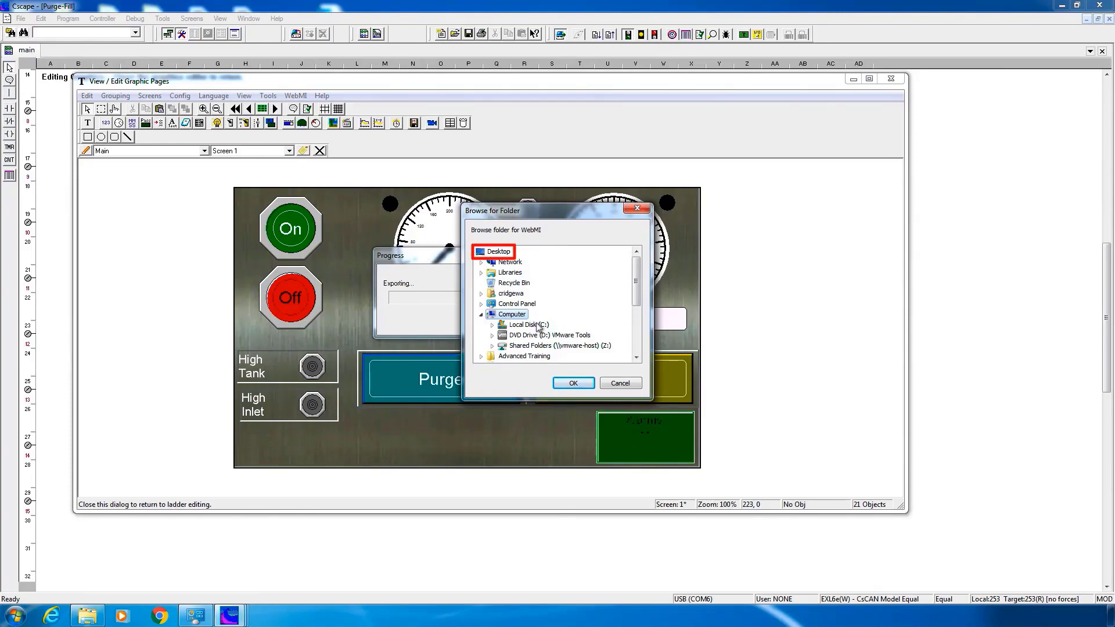
{"action": "left_click", "coordinate": [503, 253]}
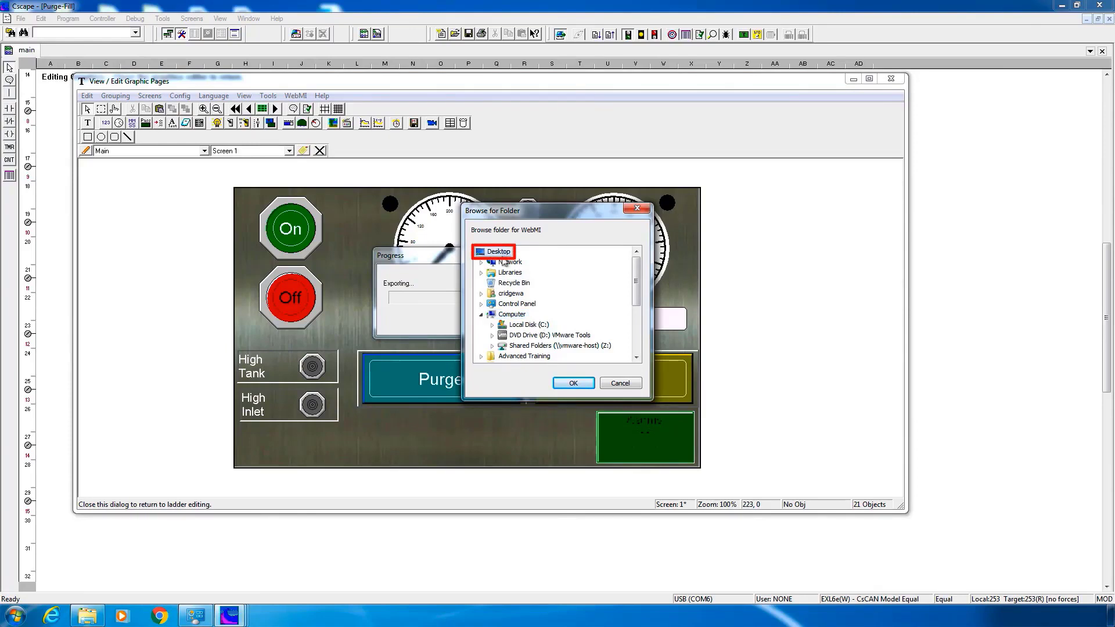
{"action": "left_click", "coordinate": [572, 384]}
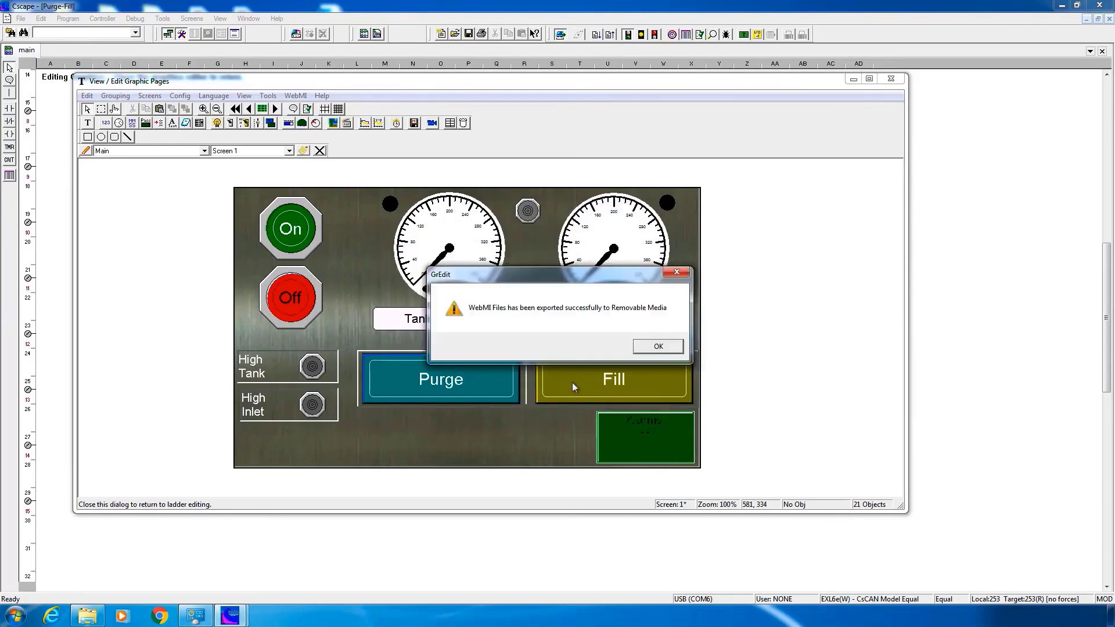
{"action": "left_click", "coordinate": [650, 355]}
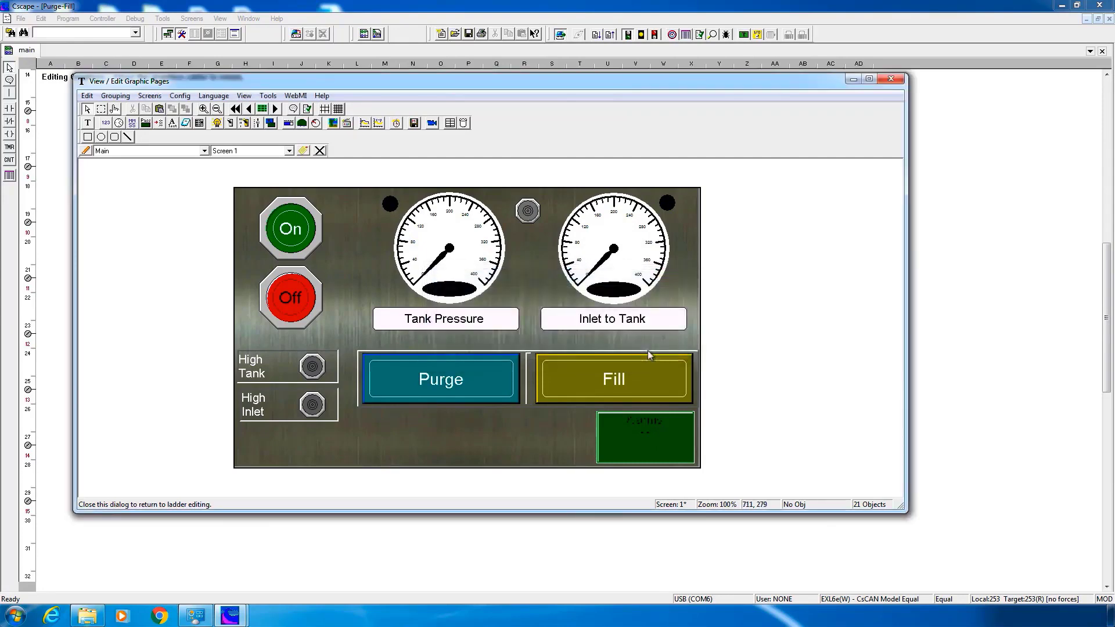
{"action": "left_click", "coordinate": [896, 80]}
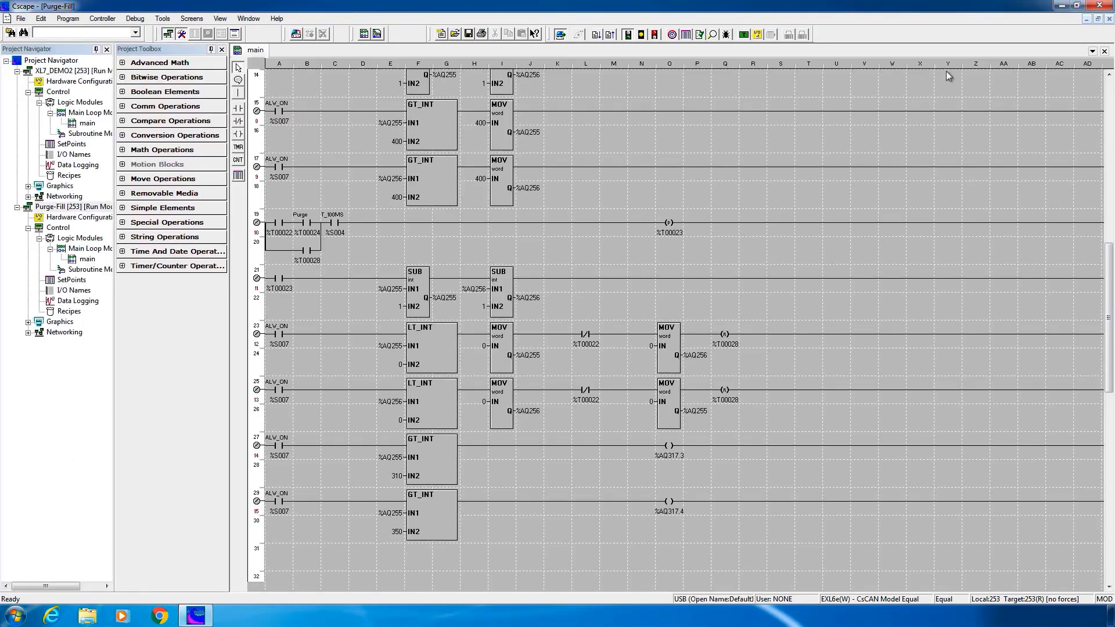
Minimize Cscape and send the desktop webMI folder to Removable Disk (E:)
{"action": "left_click", "coordinate": [1061, 6]}
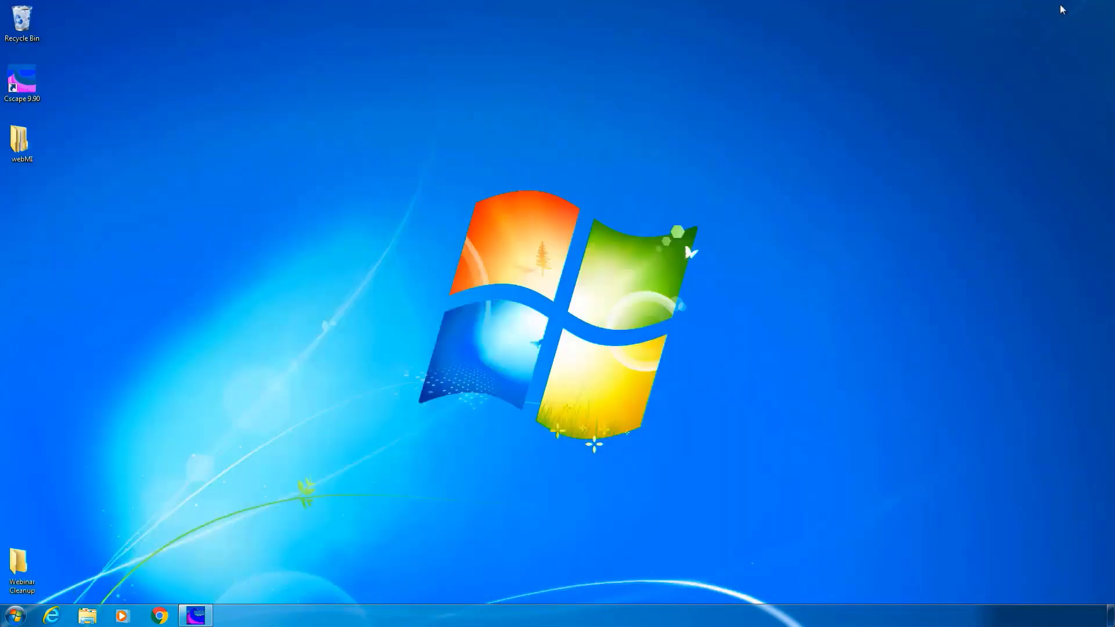
{"action": "right_click", "coordinate": [21, 146]}
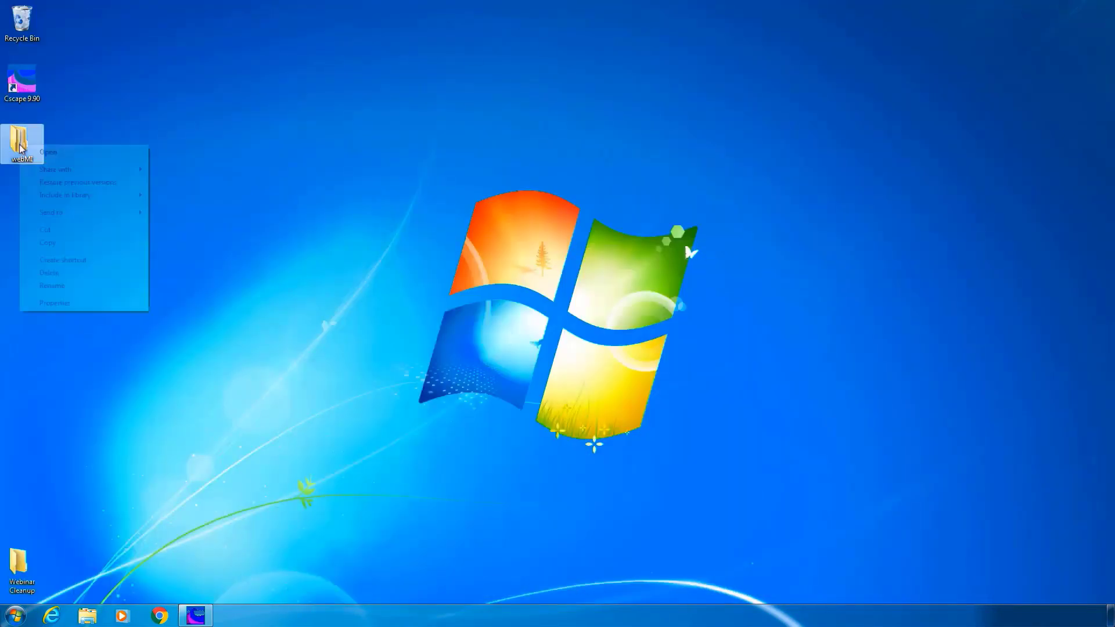
{"action": "mouse_move", "coordinate": [93, 214]}
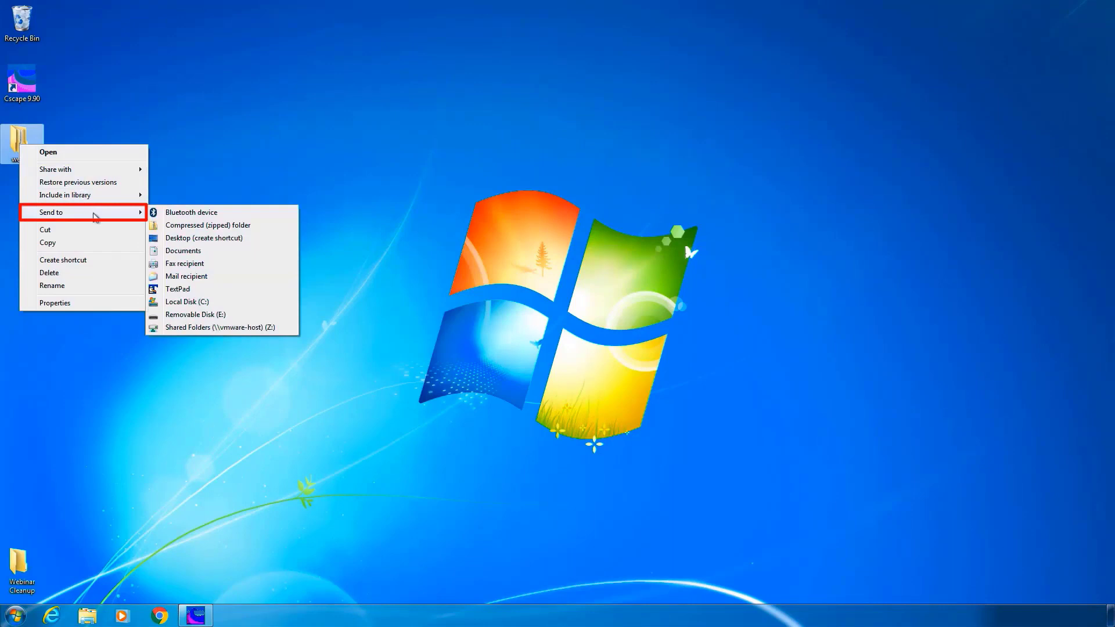
{"action": "left_click", "coordinate": [206, 315]}
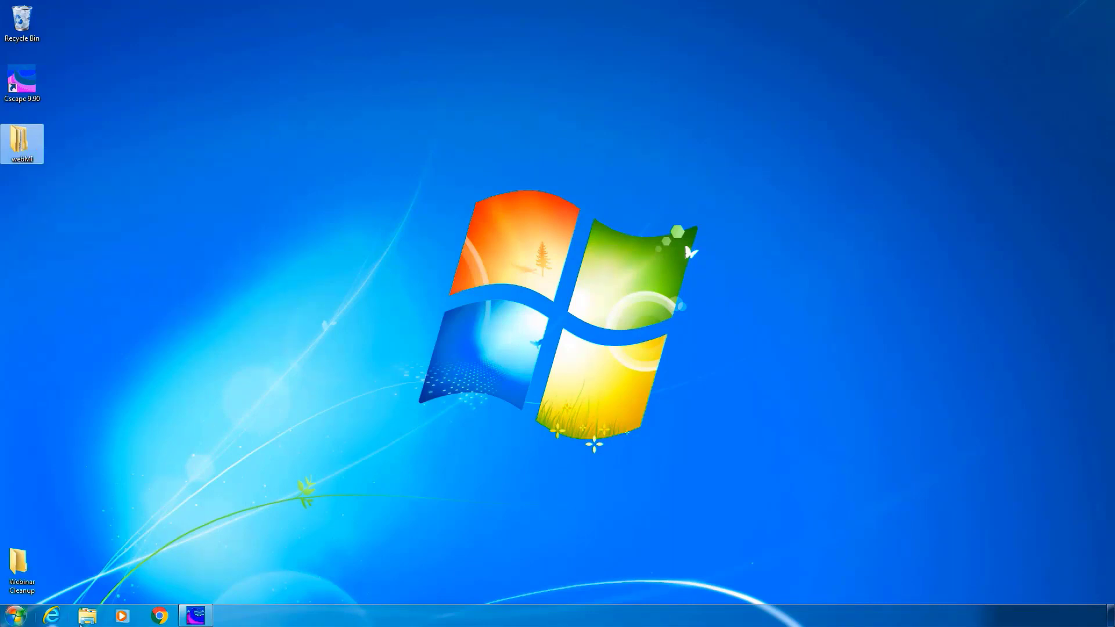
Check in Explorer that webMI now sits on Removable Disk (E:), then close the window
{"action": "left_click", "coordinate": [86, 617]}
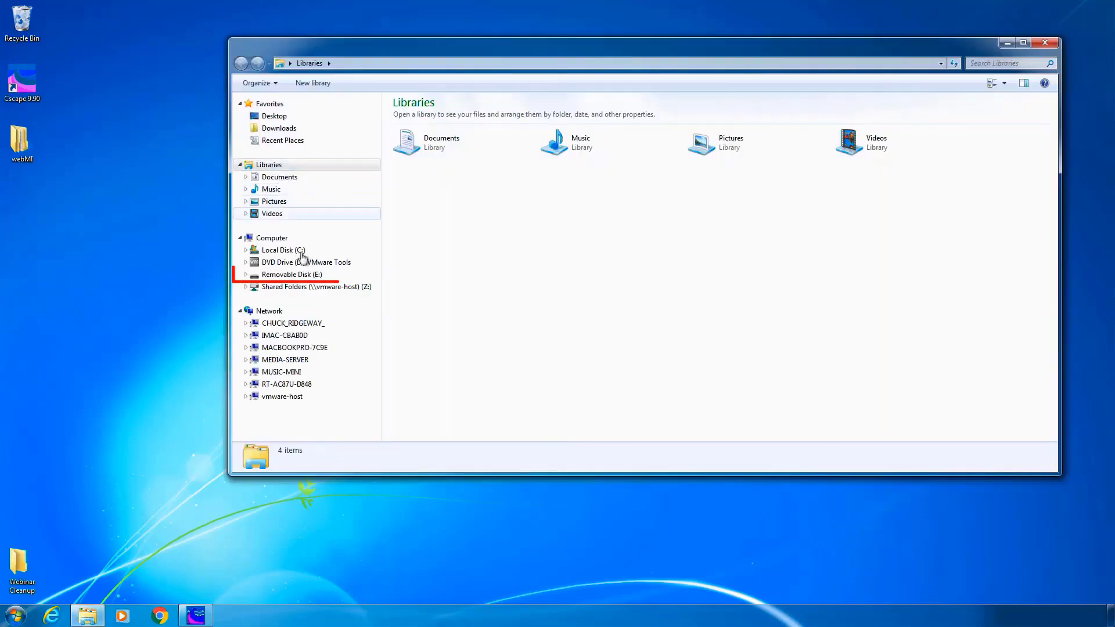
{"action": "left_click", "coordinate": [292, 274]}
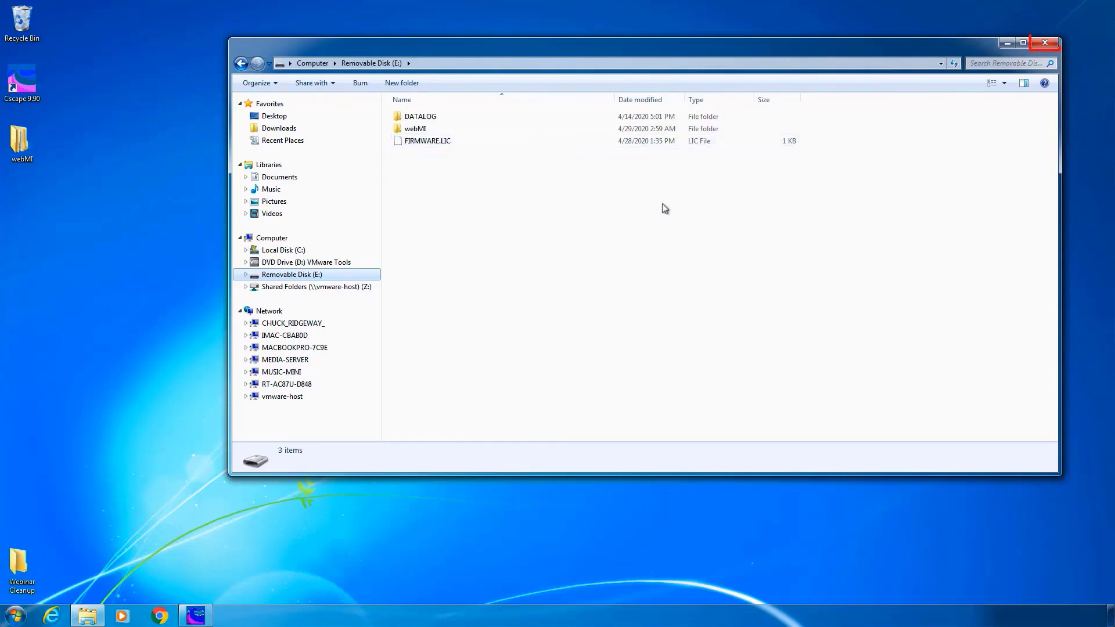
{"action": "left_click", "coordinate": [1045, 42]}
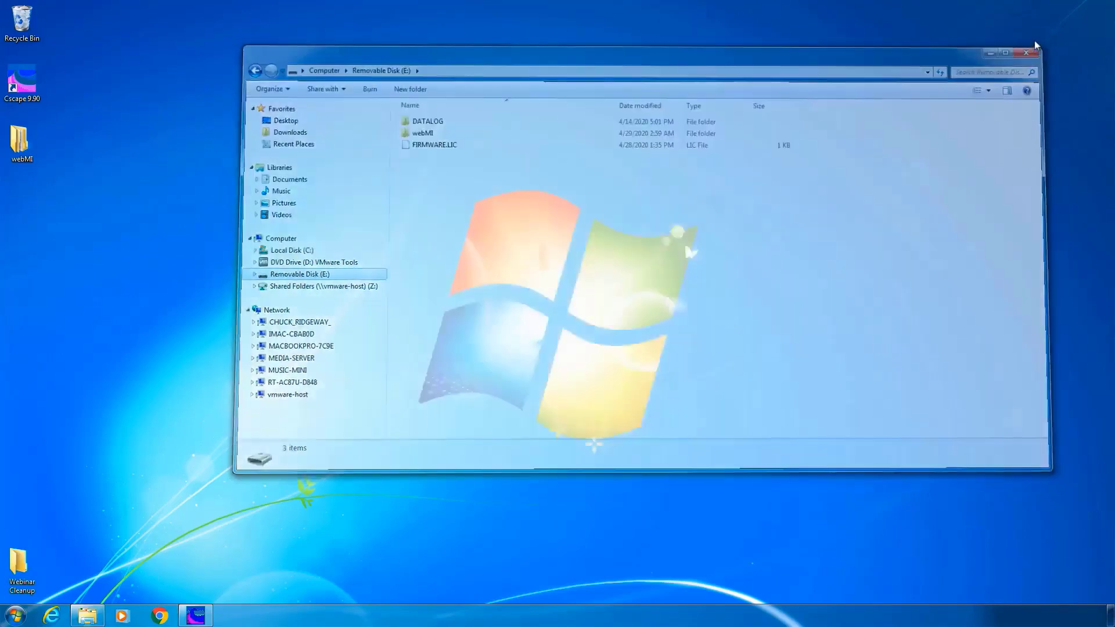
Restore Chrome and load the controller's page at 192.168.0.25
{"action": "mouse_move", "coordinate": [159, 617]}
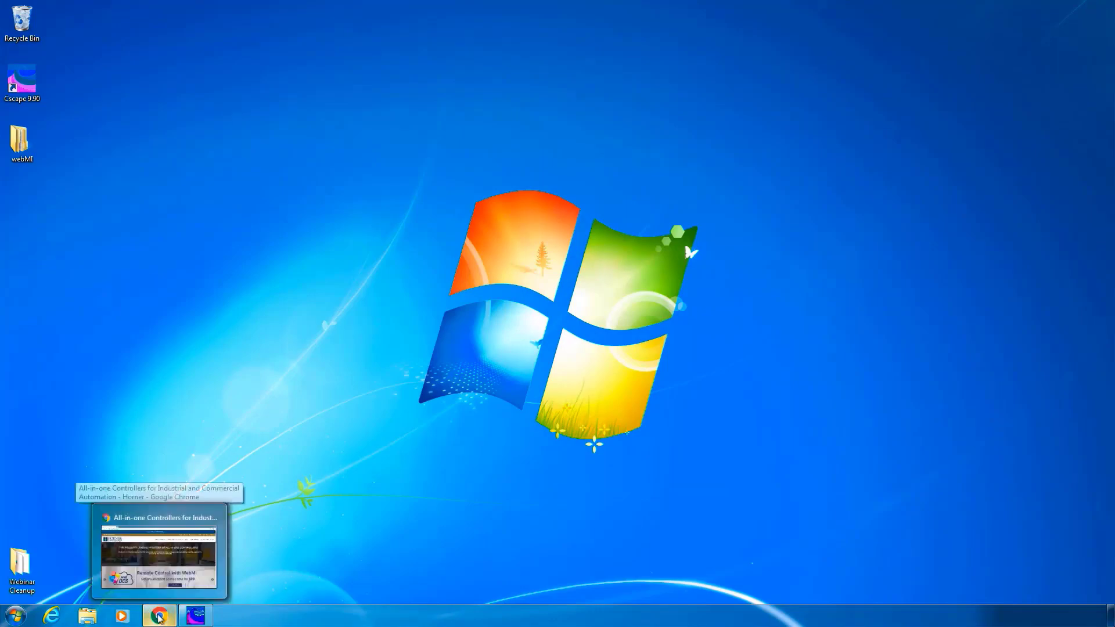
{"action": "left_click", "coordinate": [160, 549]}
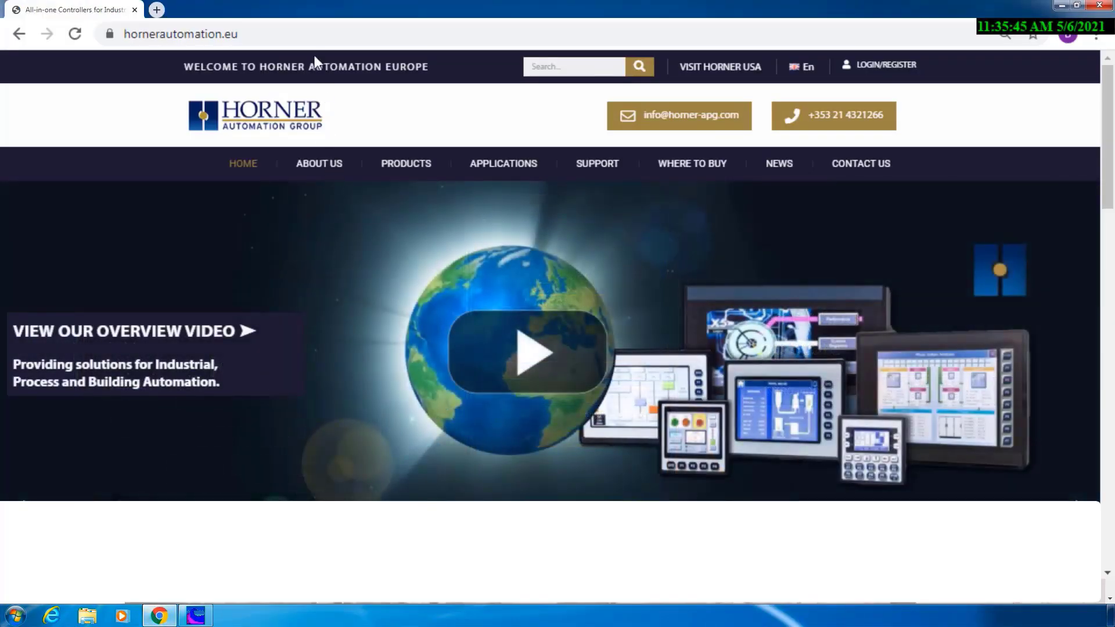
{"action": "left_click", "coordinate": [314, 34]}
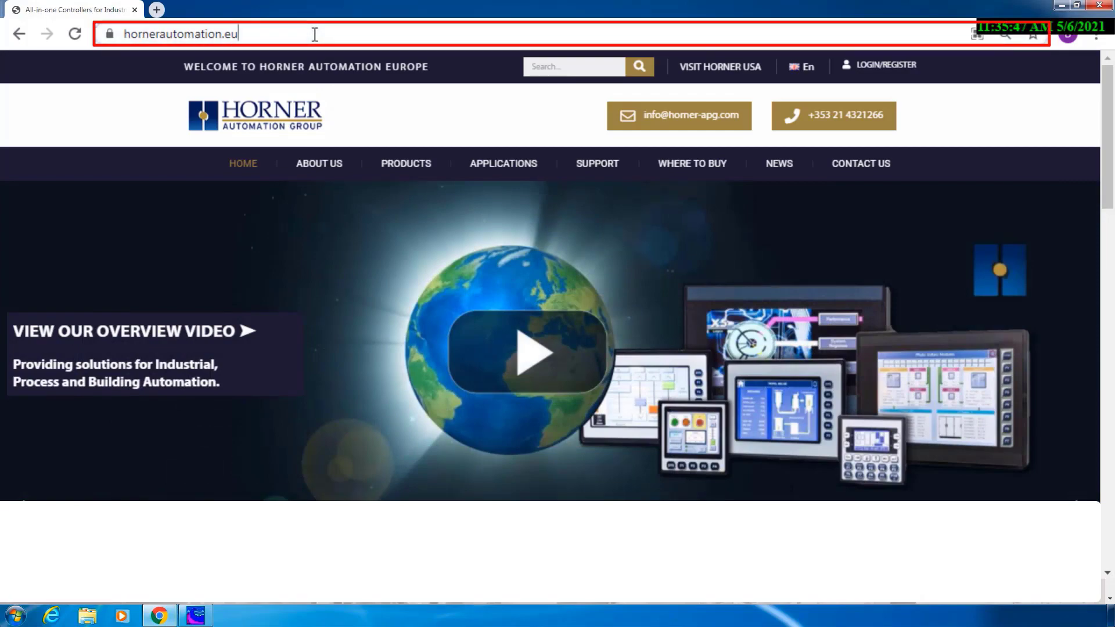
{"action": "type", "text": "192.168.0.25"}
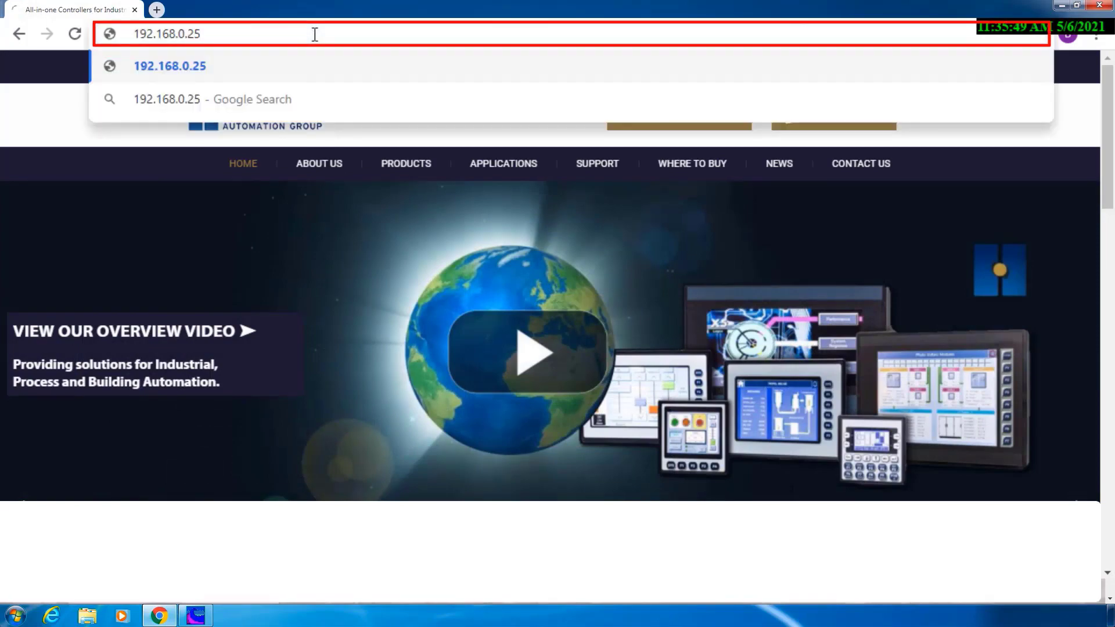
{"action": "key", "text": "Return"}
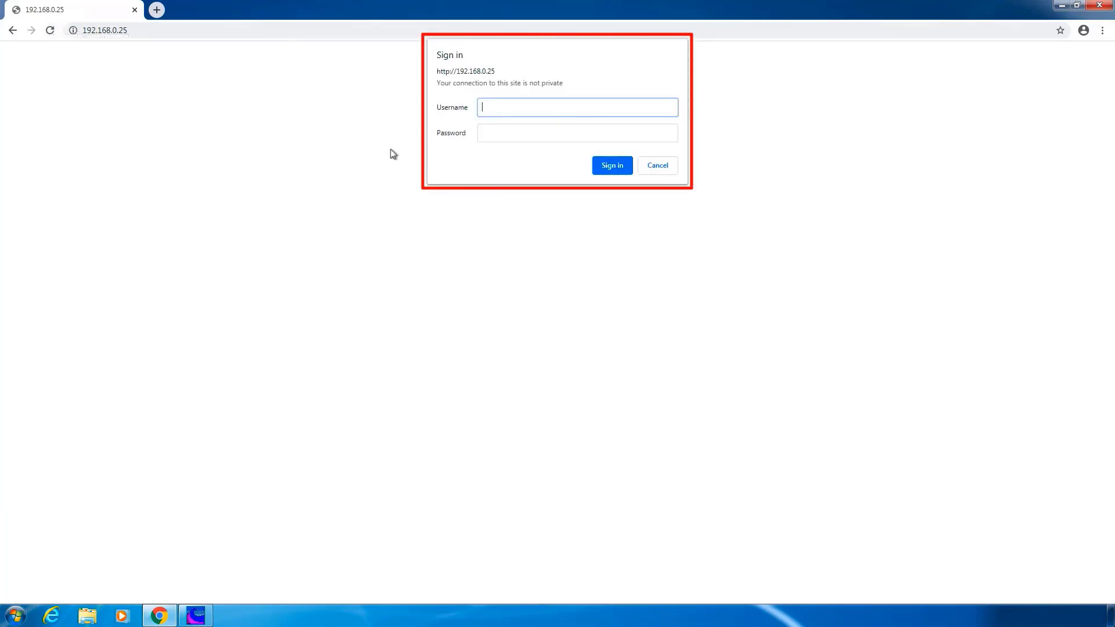
Sign in with the username and password, accept the license, and continue to the Purge/Fill screen
{"action": "type", "text": "Chuck"}
{"action": "key", "text": "Tab"}
{"action": "type", "text": "******"}
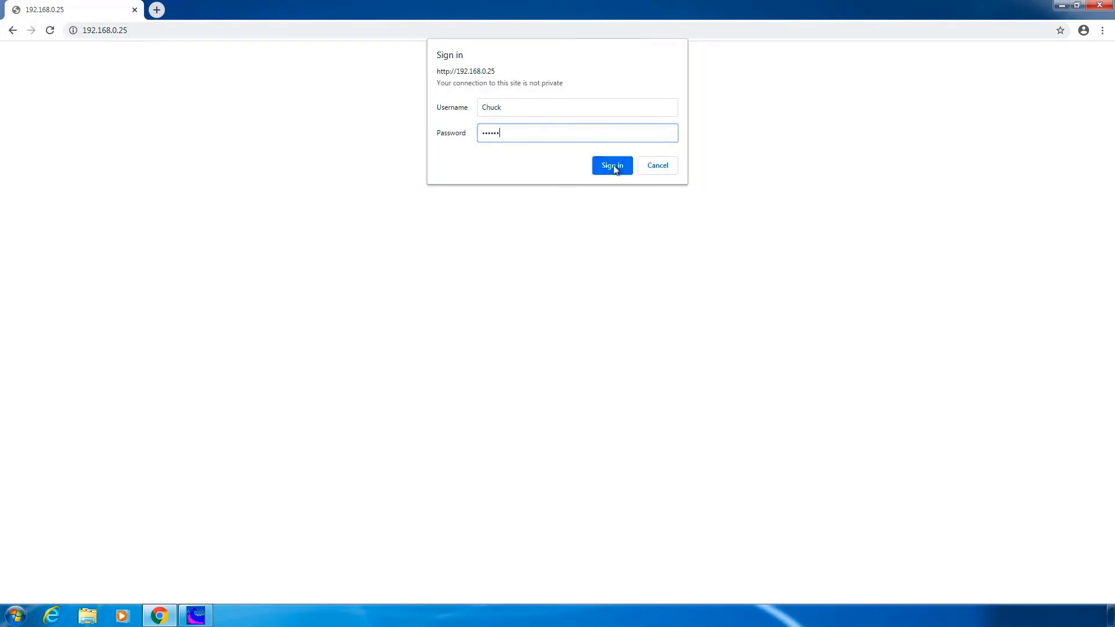
{"action": "left_click", "coordinate": [616, 166]}
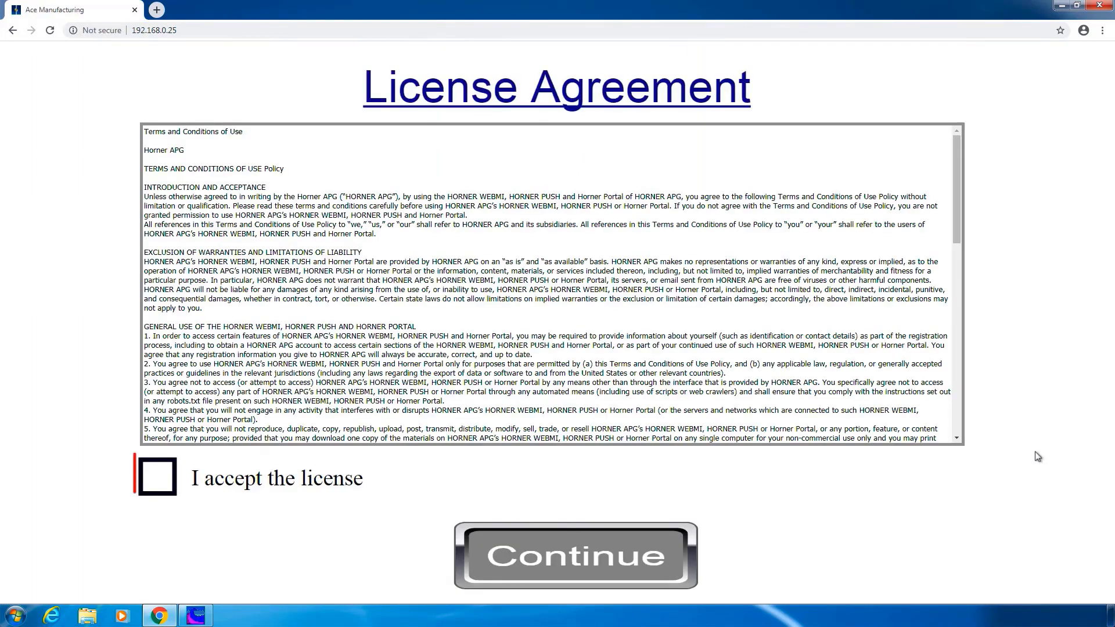
{"action": "left_click", "coordinate": [153, 484]}
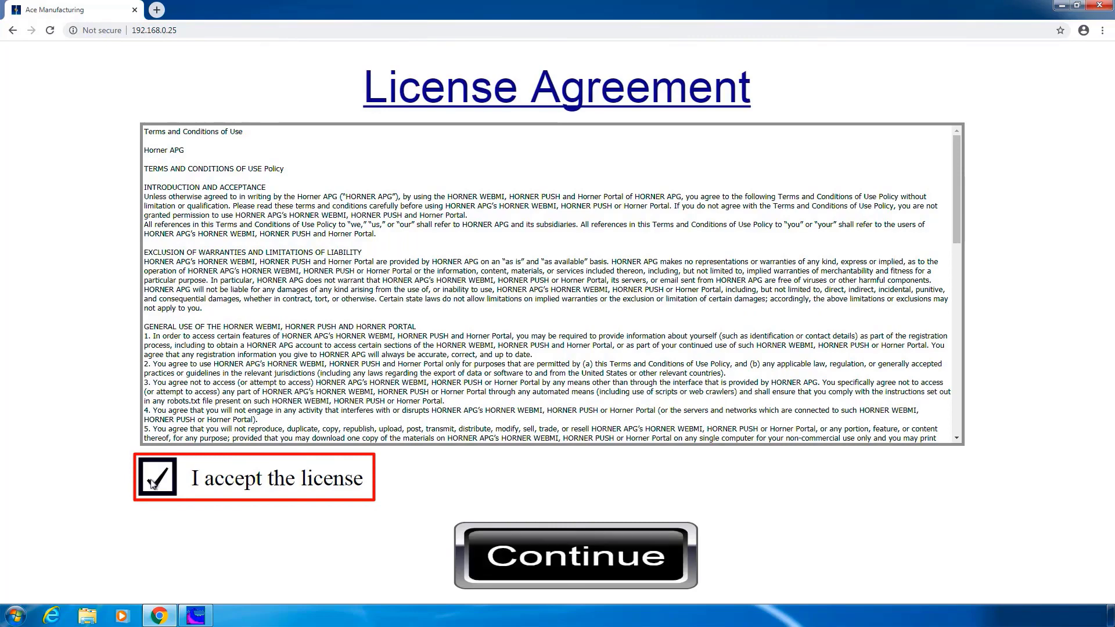
{"action": "left_click", "coordinate": [577, 557]}
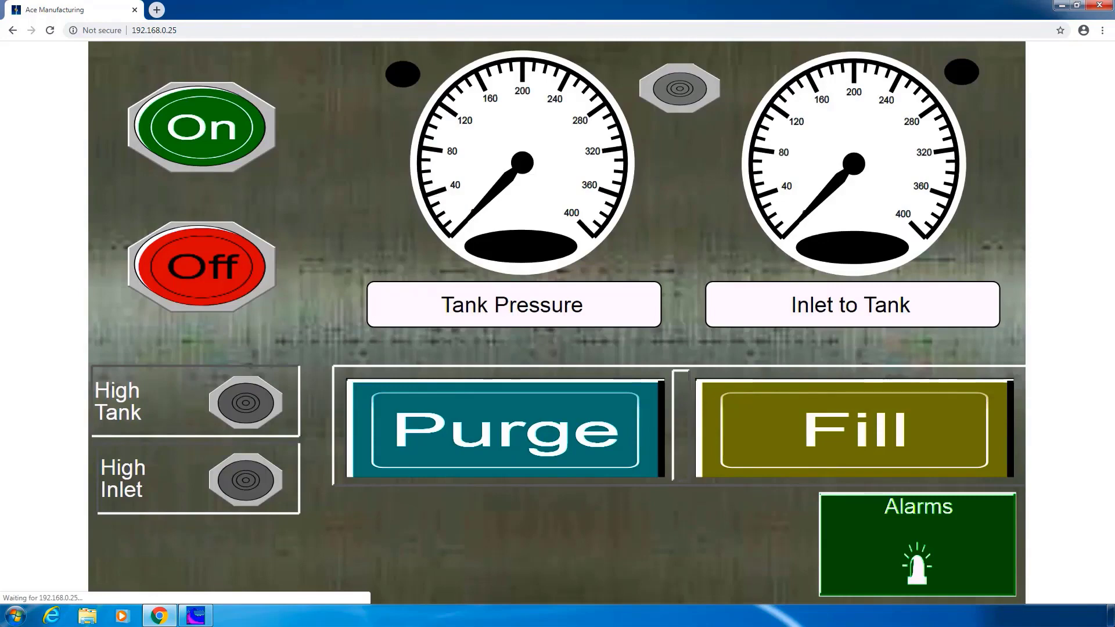
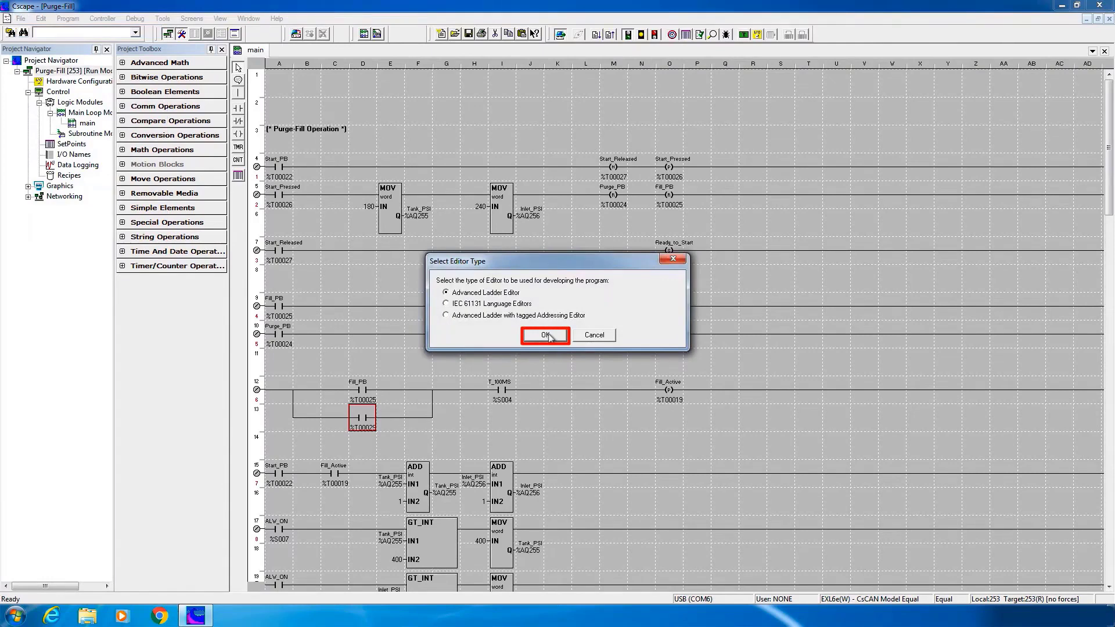
Create the untitled2 advanced-ladder project and set its hardware to Web Designer, OCS Web Design 1200x800
{"action": "left_click", "coordinate": [546, 335]}
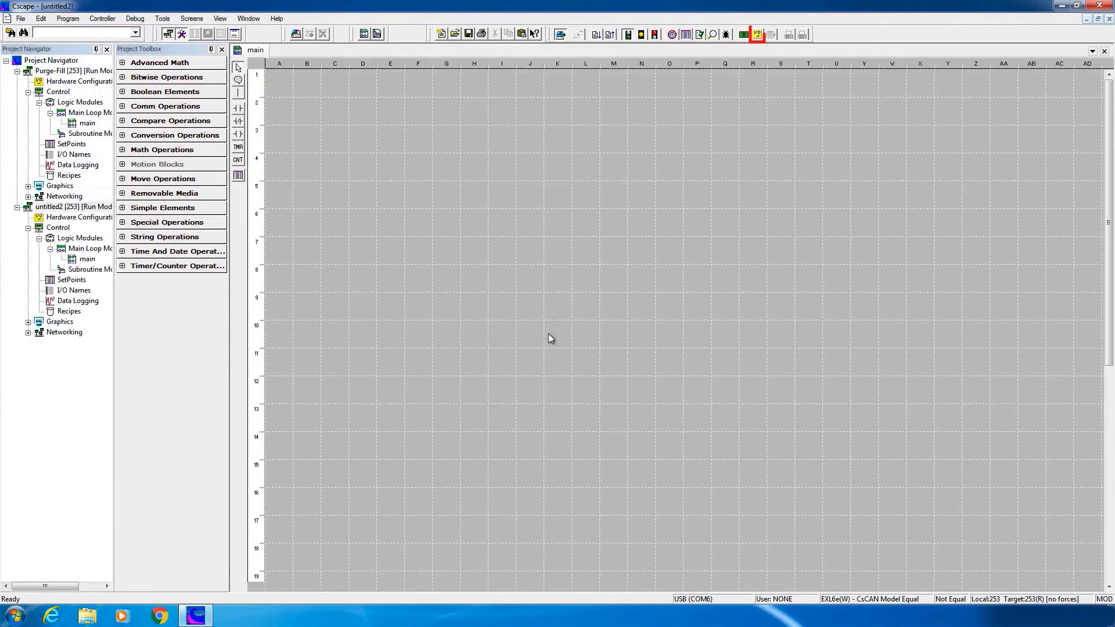
{"action": "left_click", "coordinate": [758, 34]}
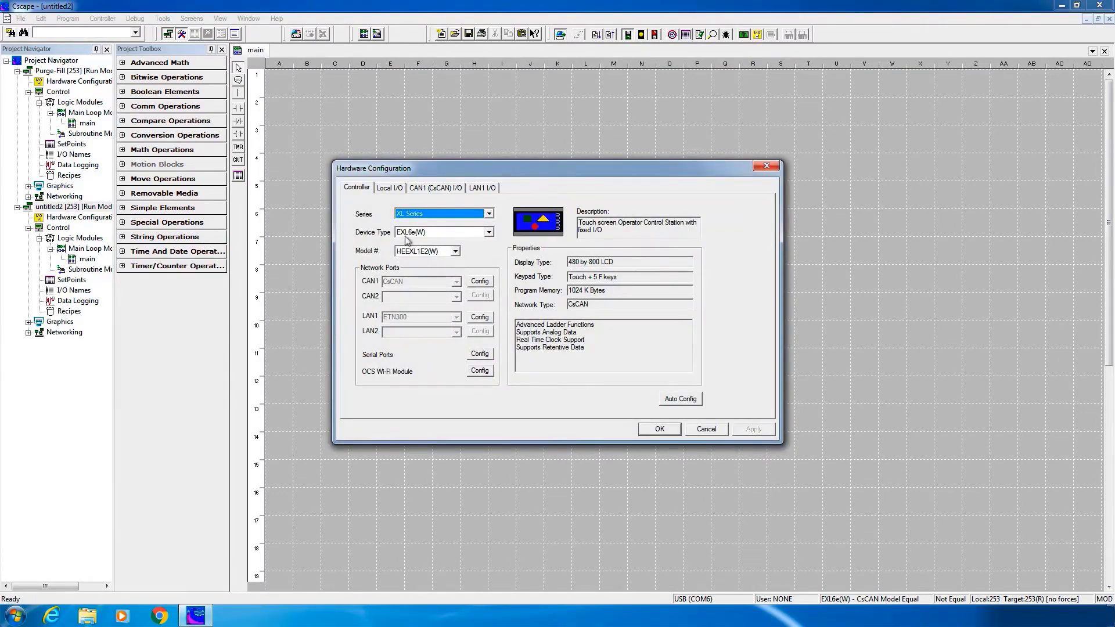
{"action": "left_click", "coordinate": [489, 215]}
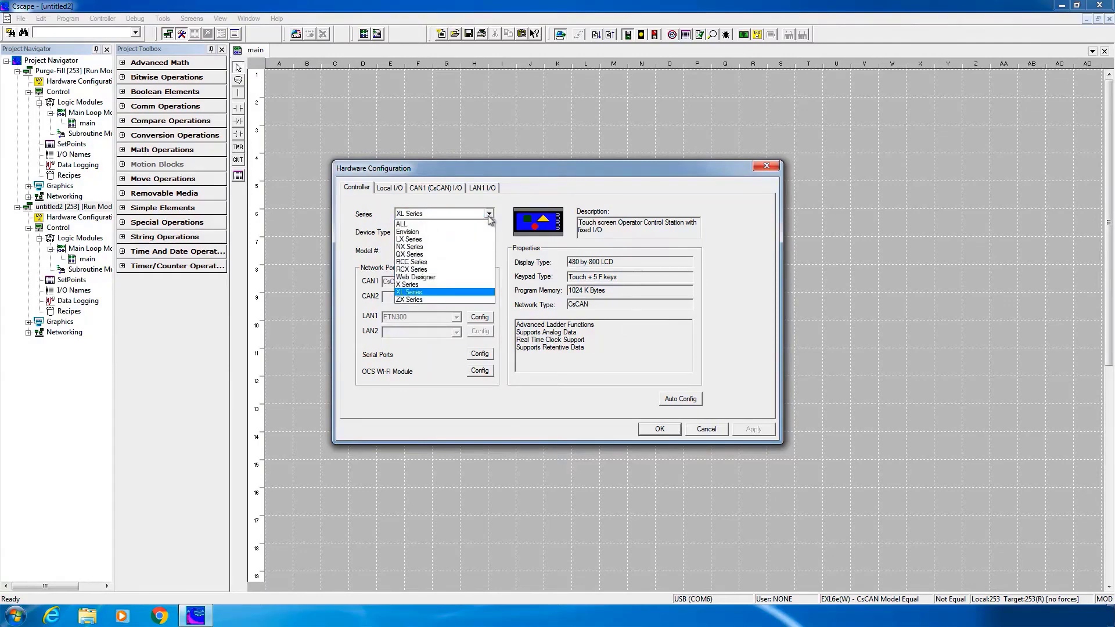
{"action": "left_click", "coordinate": [424, 278]}
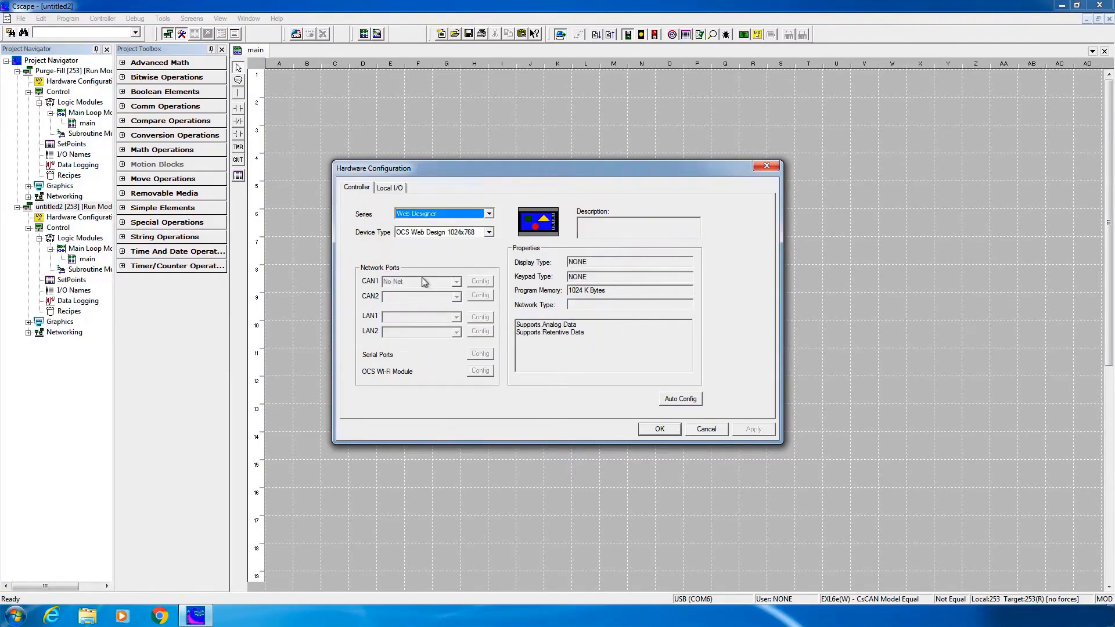
{"action": "left_click", "coordinate": [490, 233]}
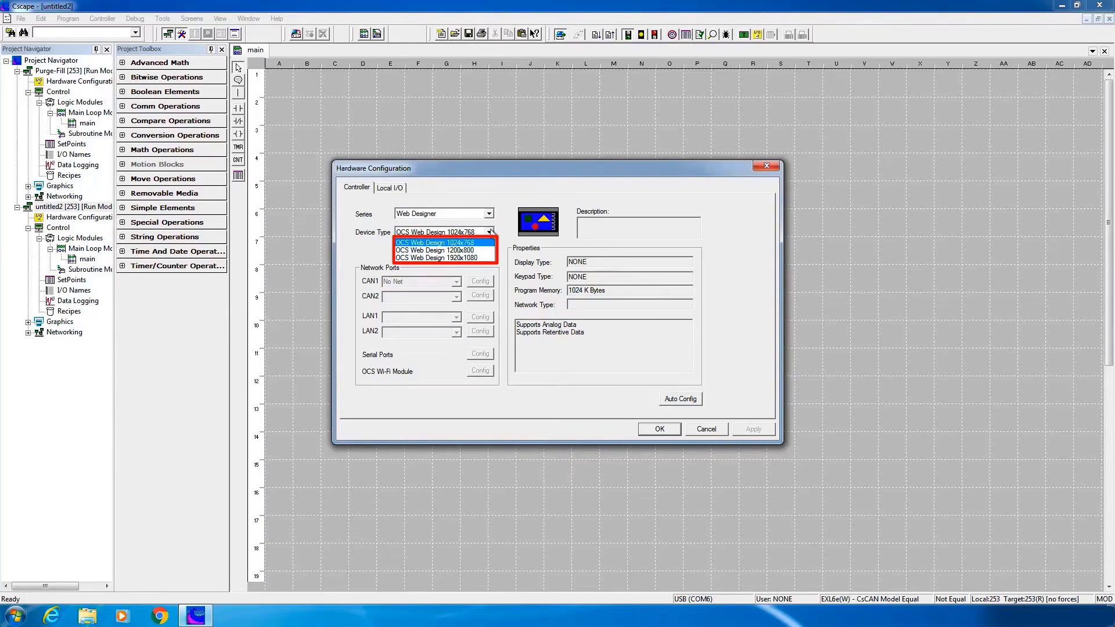
{"action": "left_click", "coordinate": [468, 250]}
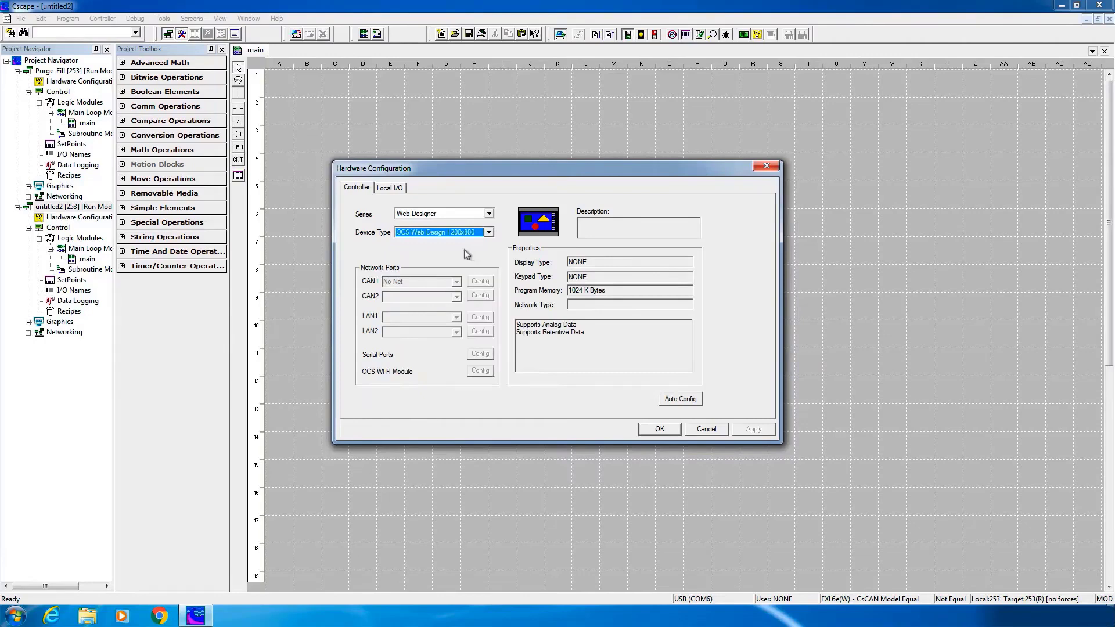
{"action": "left_click", "coordinate": [663, 429]}
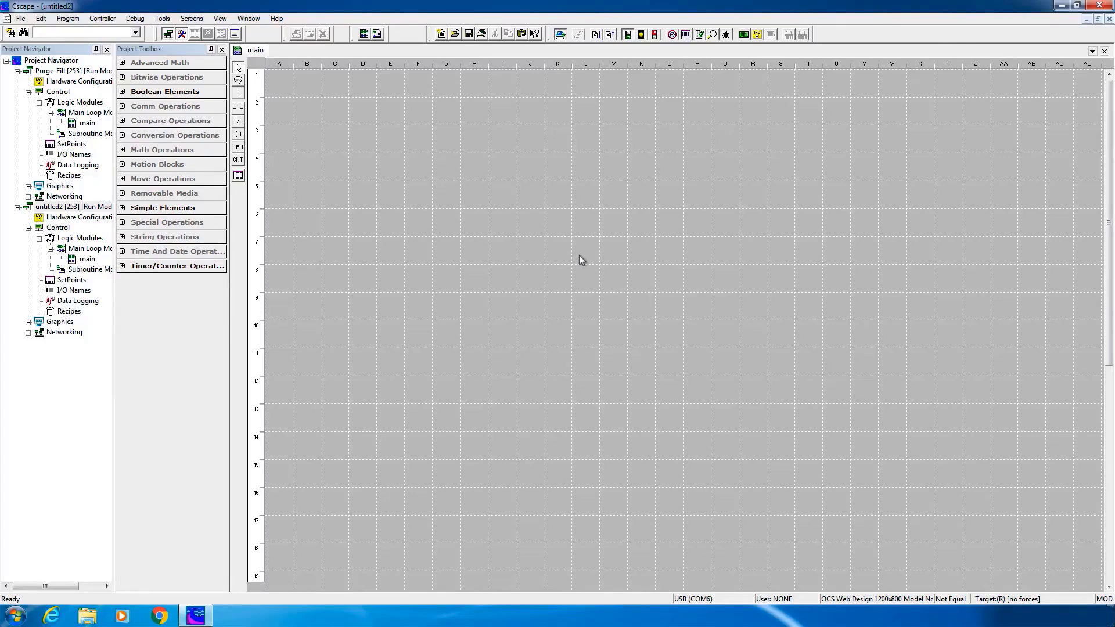
Copy all I/O names from the Purge-Fill project
{"action": "left_click", "coordinate": [248, 19]}
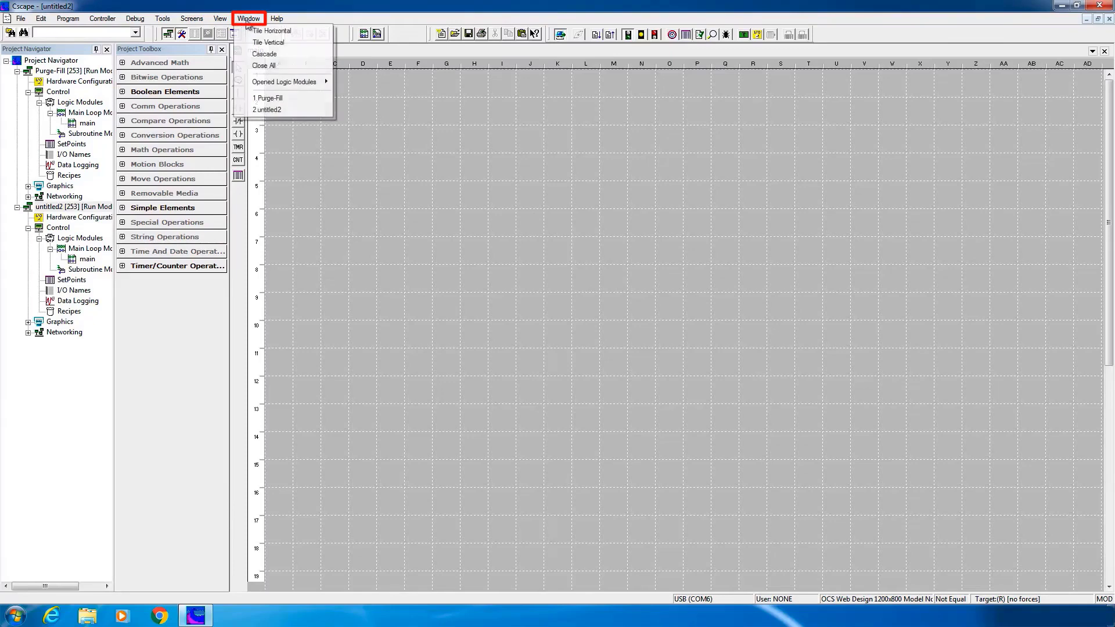
{"action": "left_click", "coordinate": [271, 98]}
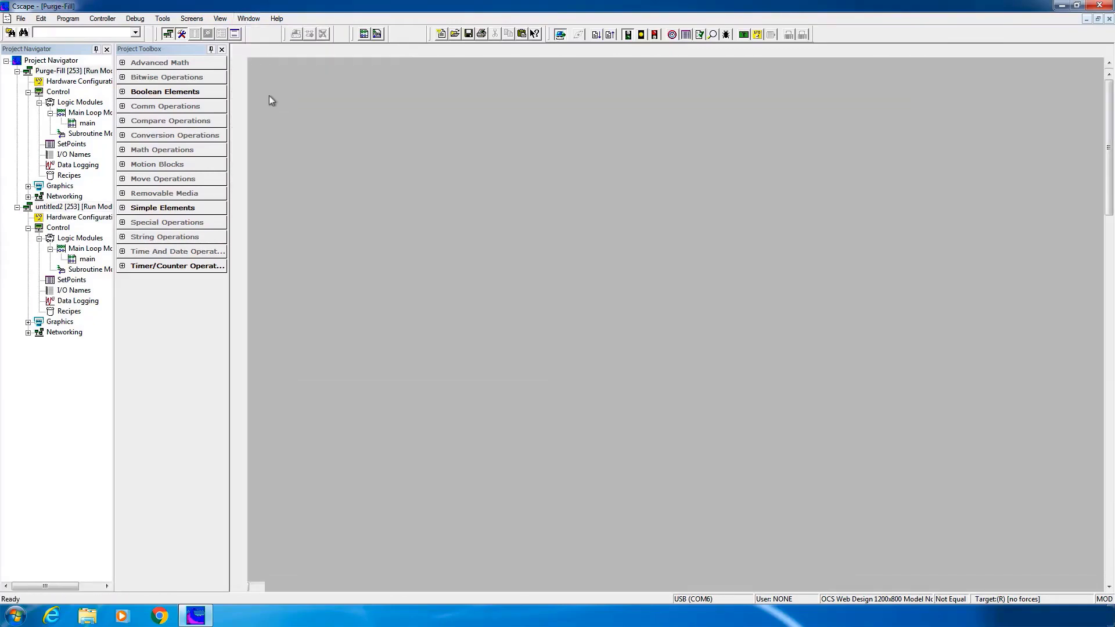
{"action": "left_click", "coordinate": [70, 19]}
{"action": "left_click", "coordinate": [90, 128]}
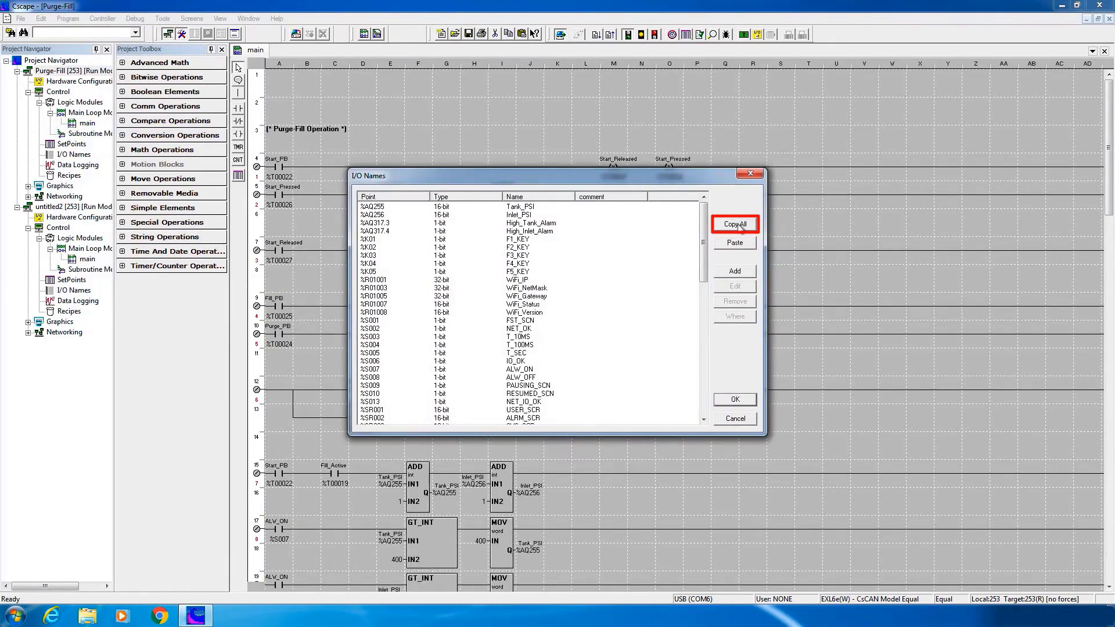
{"action": "left_click", "coordinate": [735, 224]}
{"action": "left_click", "coordinate": [735, 400]}
Paste the copied I/O names into untitled2, overwriting duplicates
{"action": "left_click", "coordinate": [249, 18]}
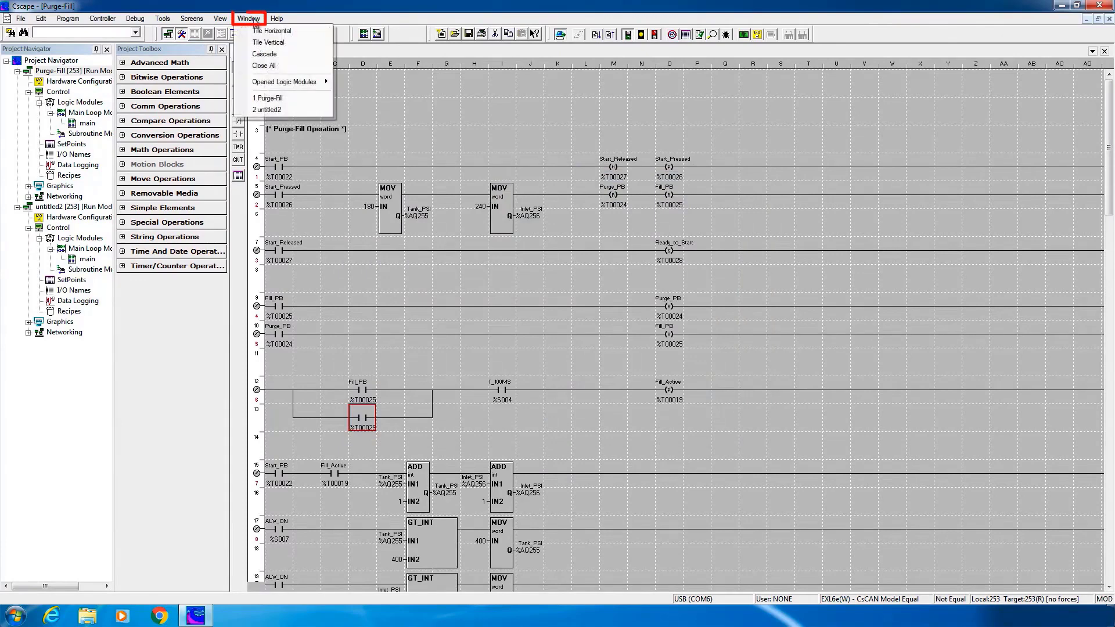
{"action": "left_click", "coordinate": [263, 110]}
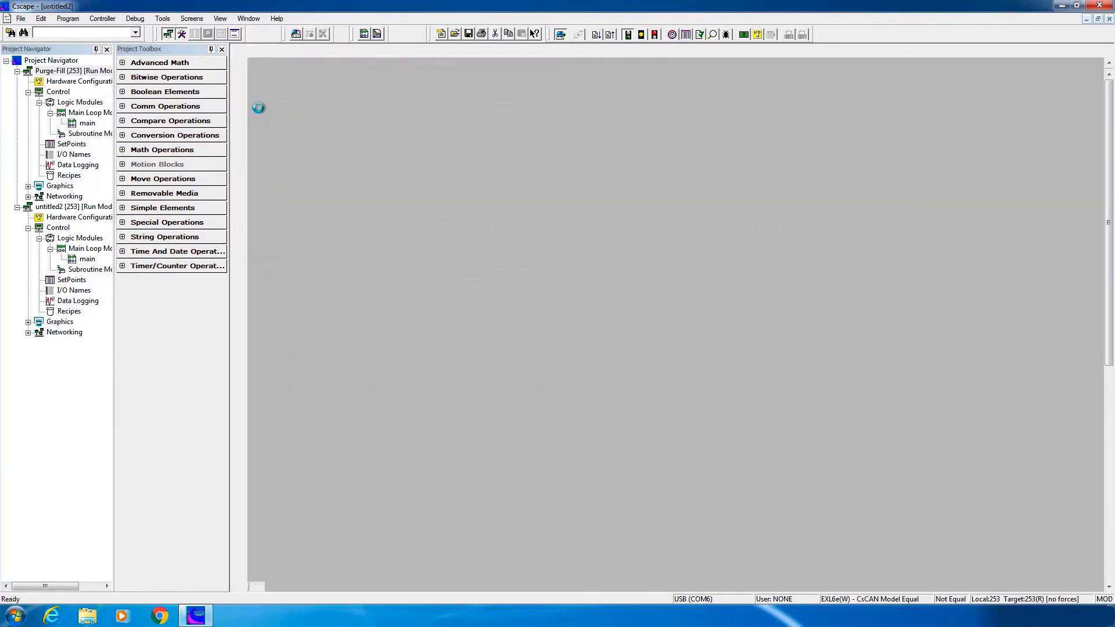
{"action": "left_click", "coordinate": [65, 24]}
{"action": "left_click", "coordinate": [100, 128]}
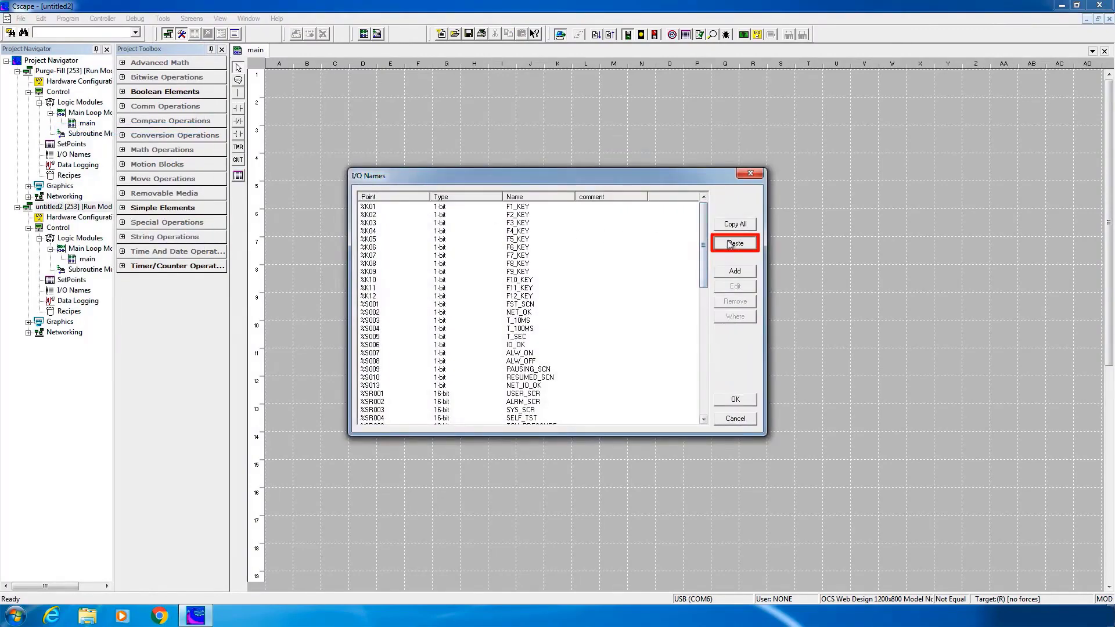
{"action": "left_click", "coordinate": [733, 243]}
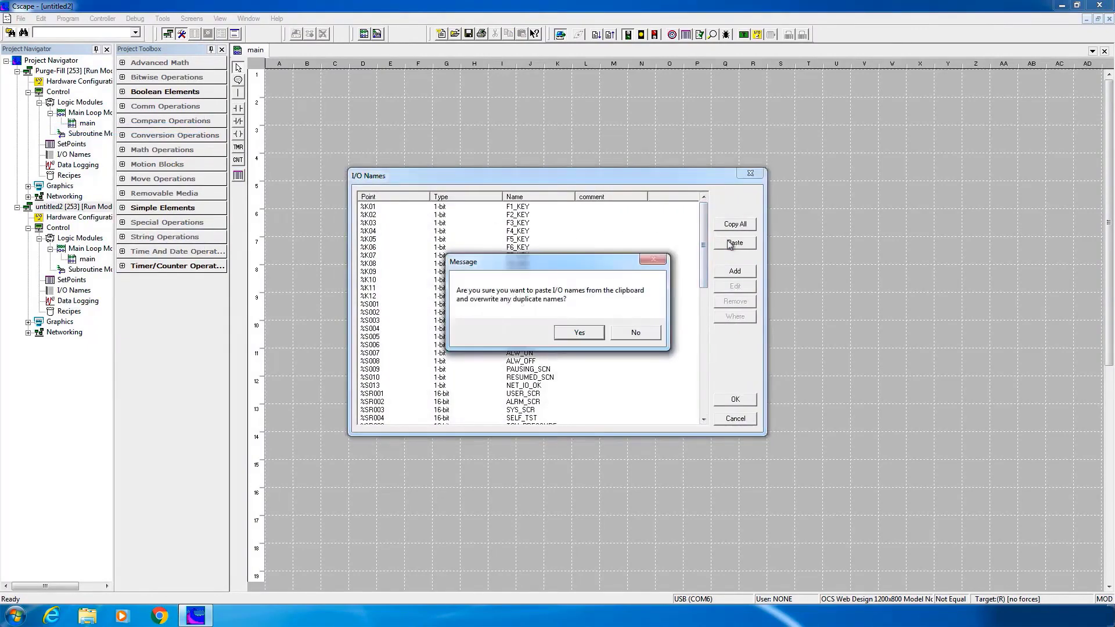
{"action": "left_click", "coordinate": [580, 332]}
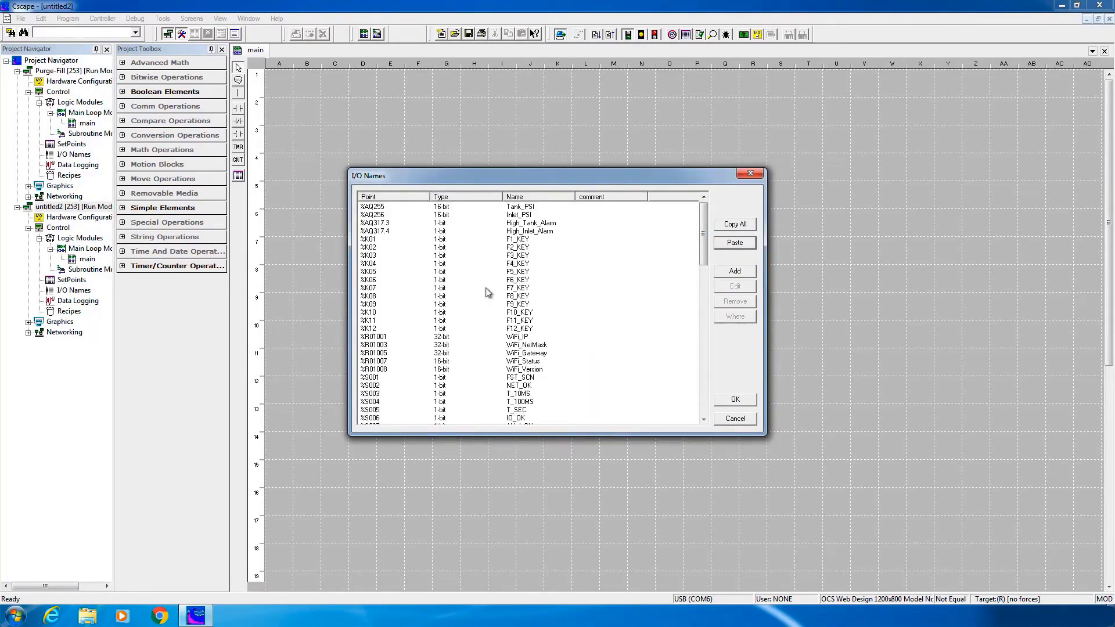
{"action": "left_click", "coordinate": [727, 400]}
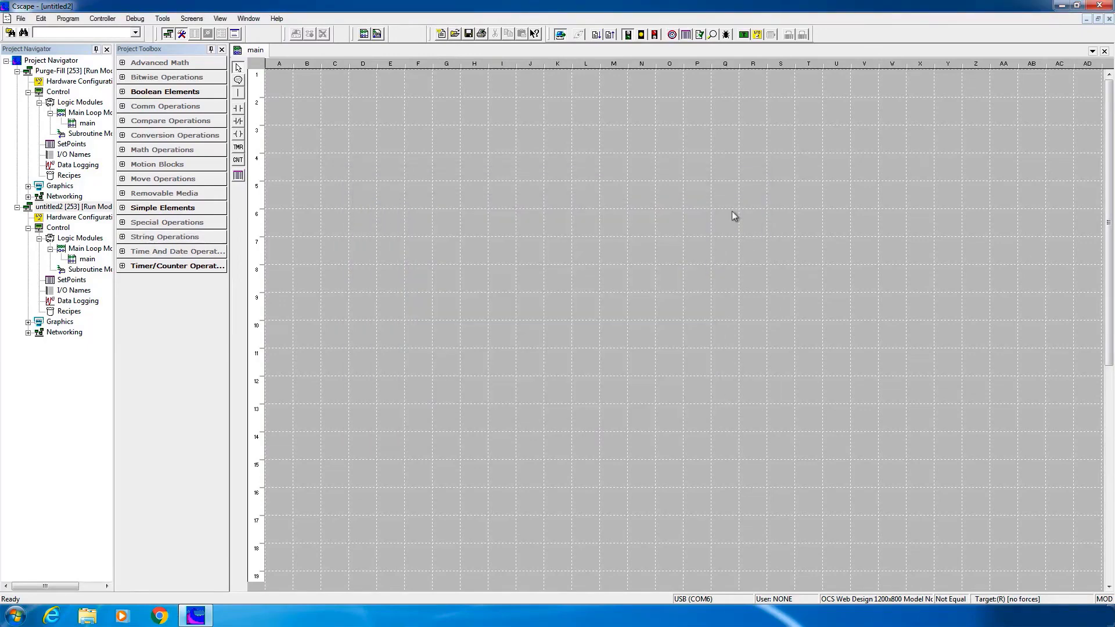
Open the graphics editor full screen and insert a time display on register SR44 with HH:mm:ss format
{"action": "left_click", "coordinate": [744, 35]}
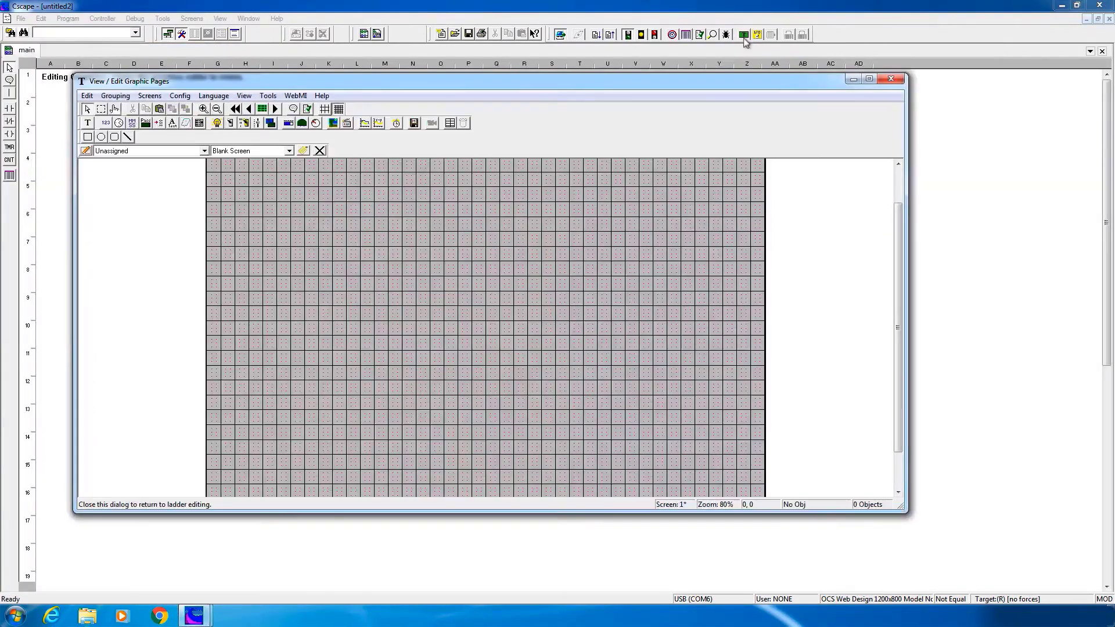
{"action": "left_click", "coordinate": [869, 79]}
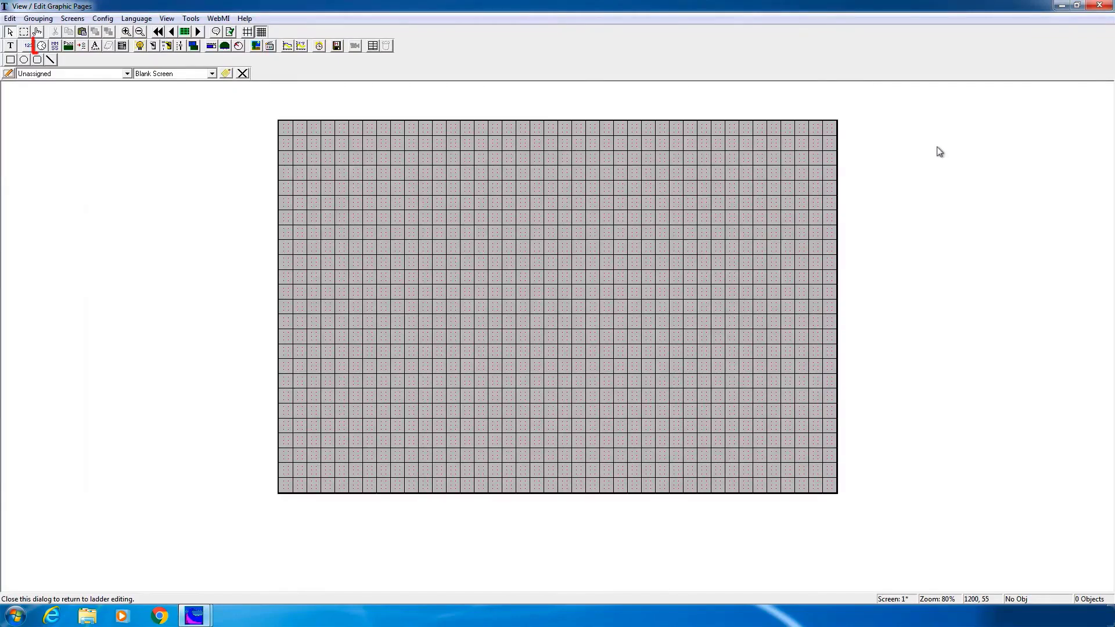
{"action": "left_click", "coordinate": [42, 47]}
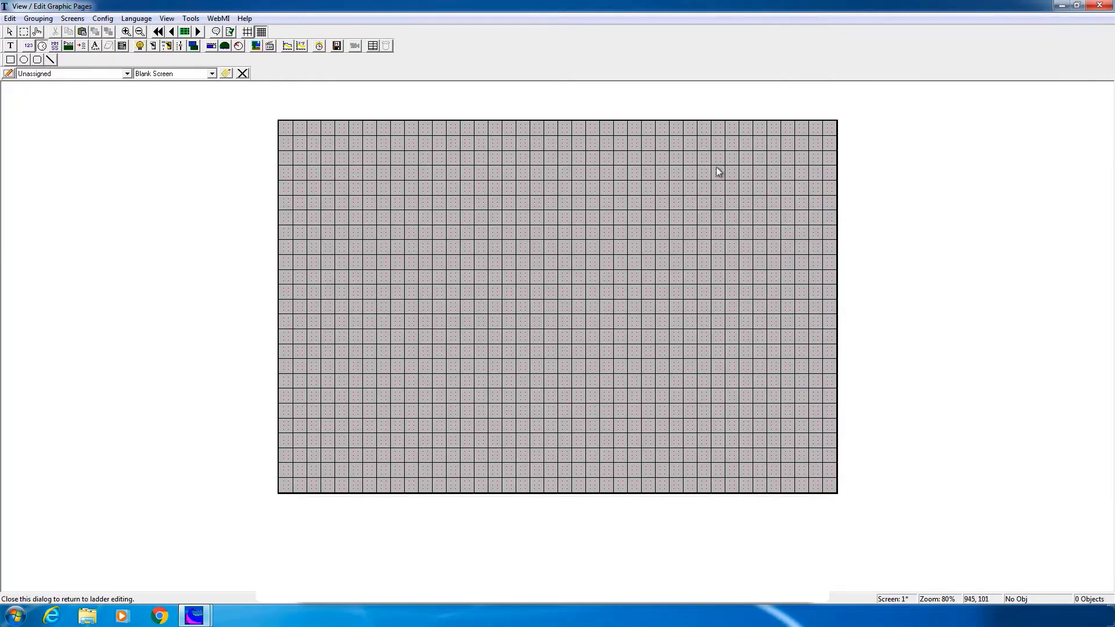
{"action": "left_click_drag", "start_coordinate": [627, 145], "coordinate": [793, 266]}
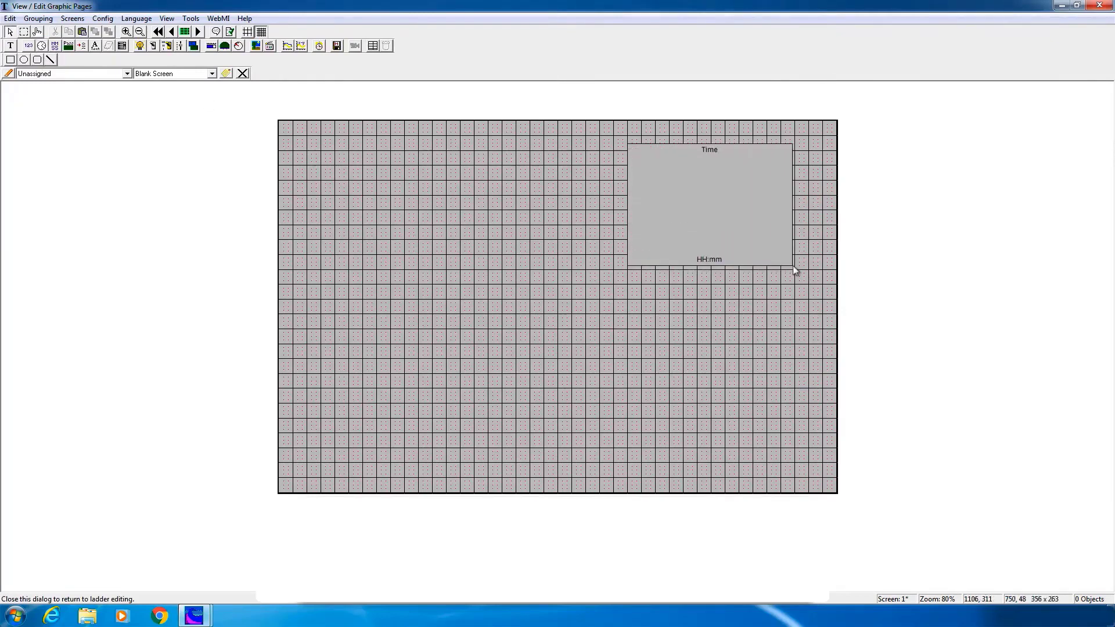
{"action": "double_click", "coordinate": [766, 241]}
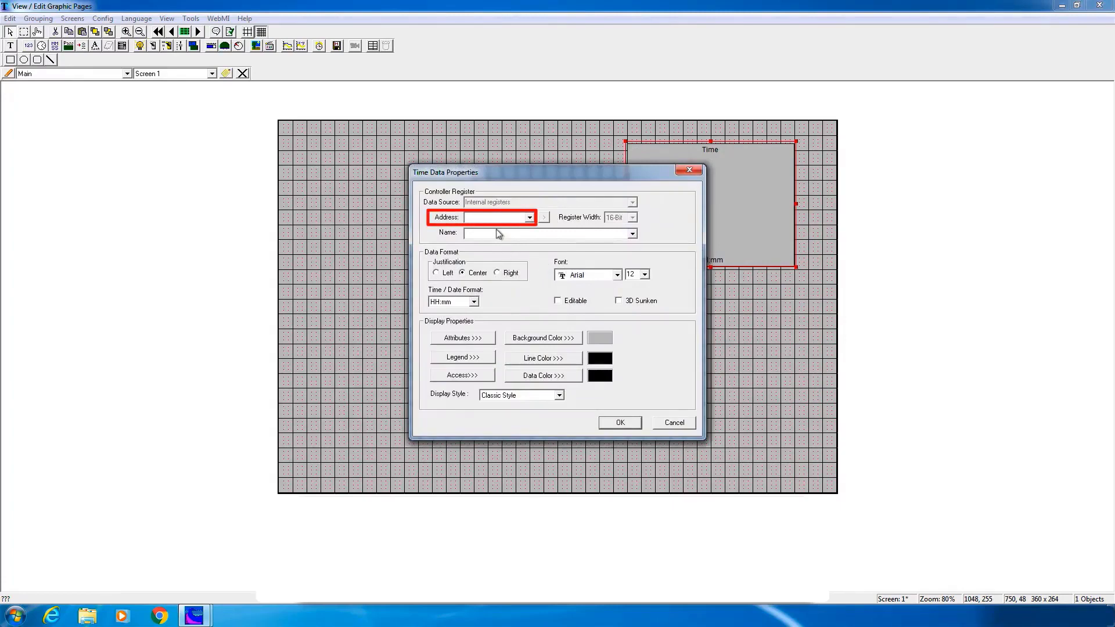
{"action": "type", "text": "SR44"}
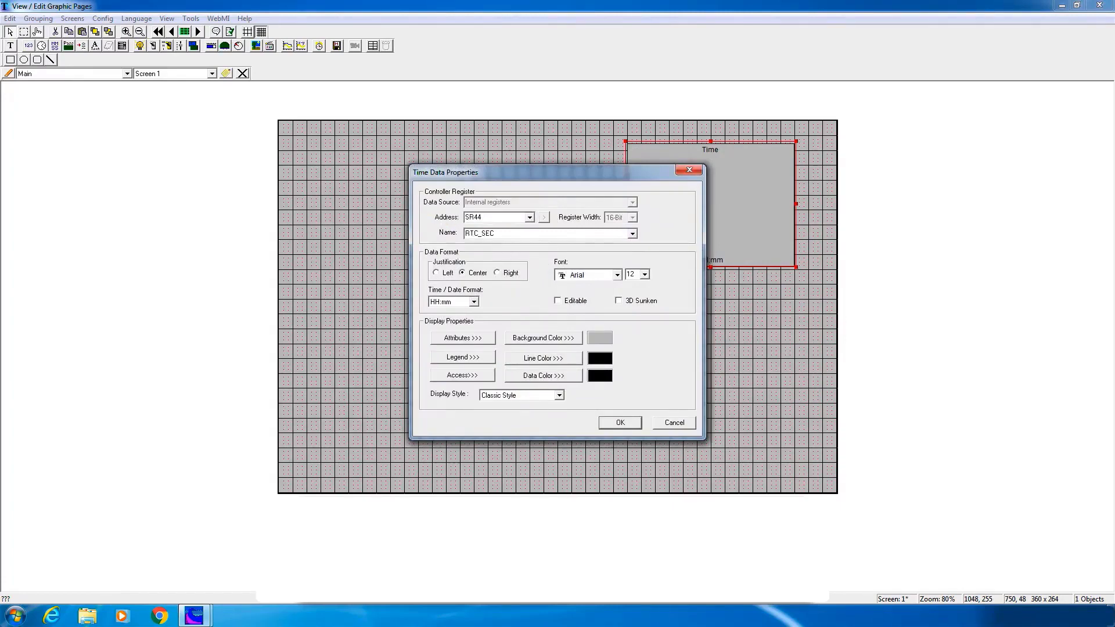
{"action": "left_click", "coordinate": [474, 305]}
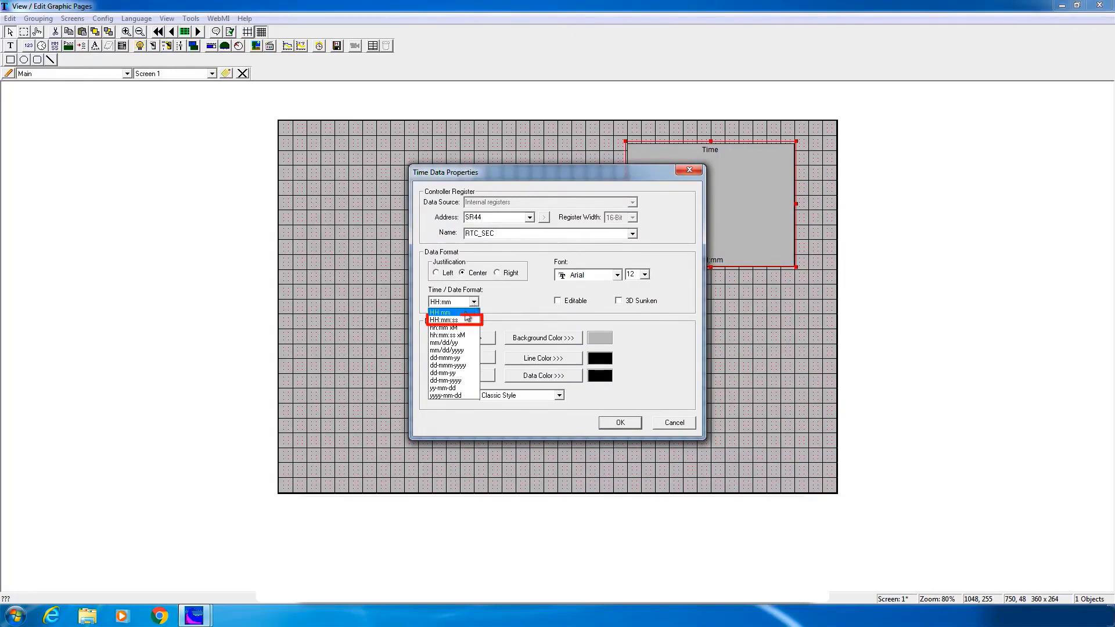
{"action": "left_click", "coordinate": [464, 320]}
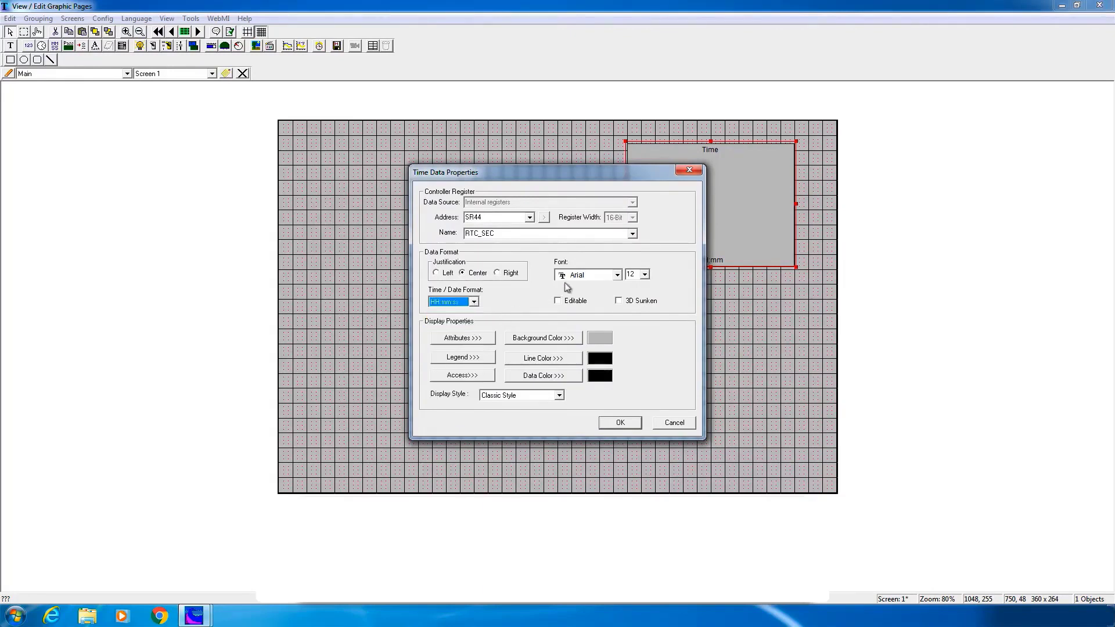
Set the time text size to 72 and clear the Time legend
{"action": "left_click", "coordinate": [645, 275]}
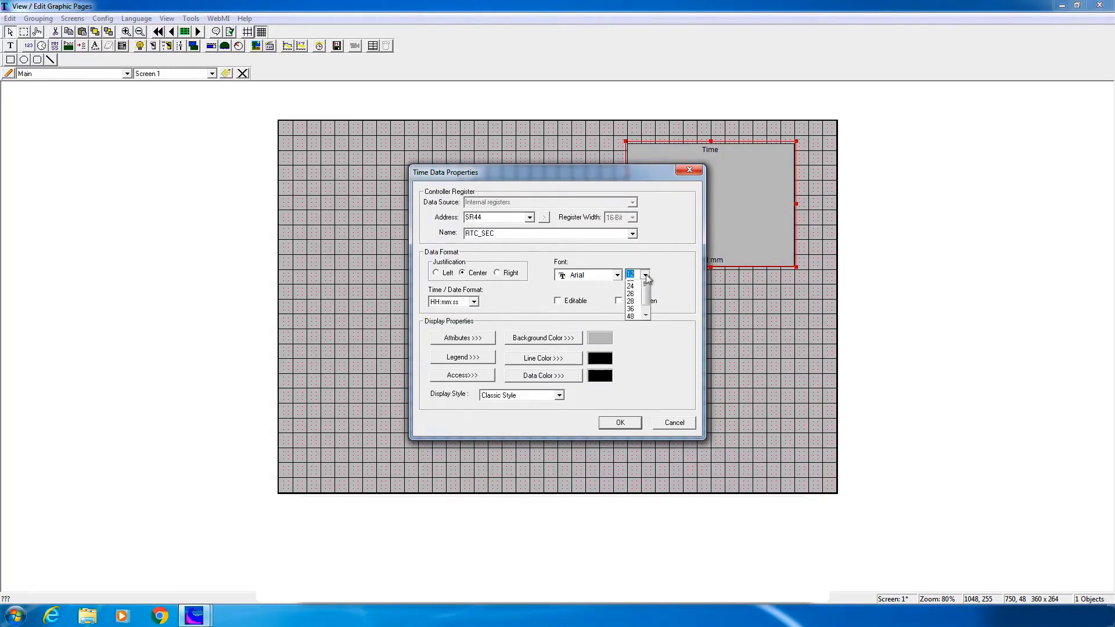
{"action": "left_click", "coordinate": [629, 359]}
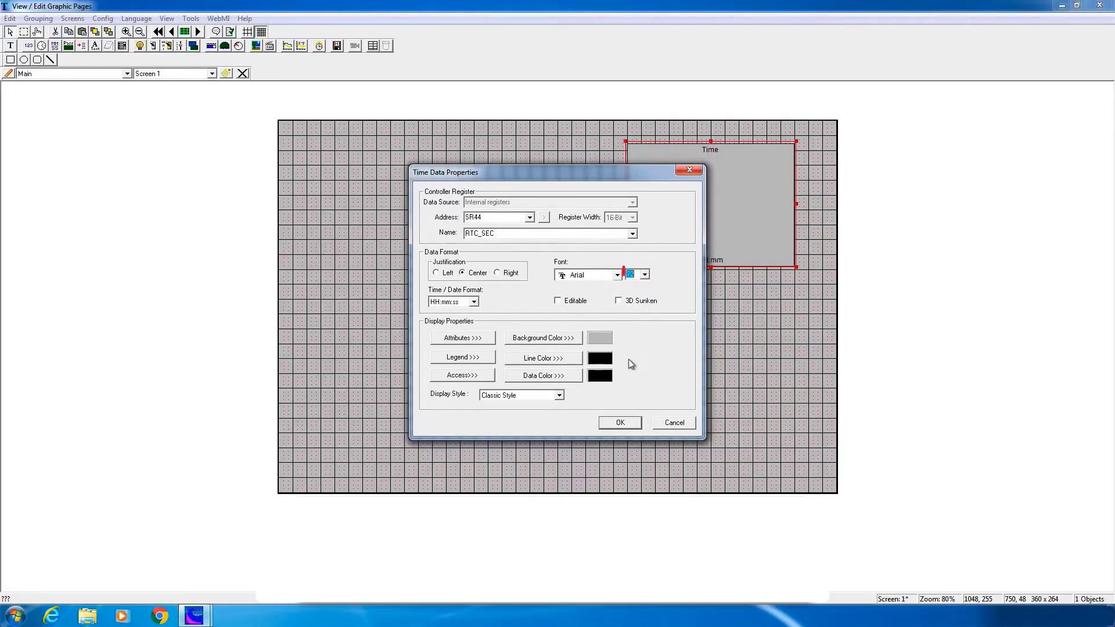
{"action": "left_click", "coordinate": [464, 358]}
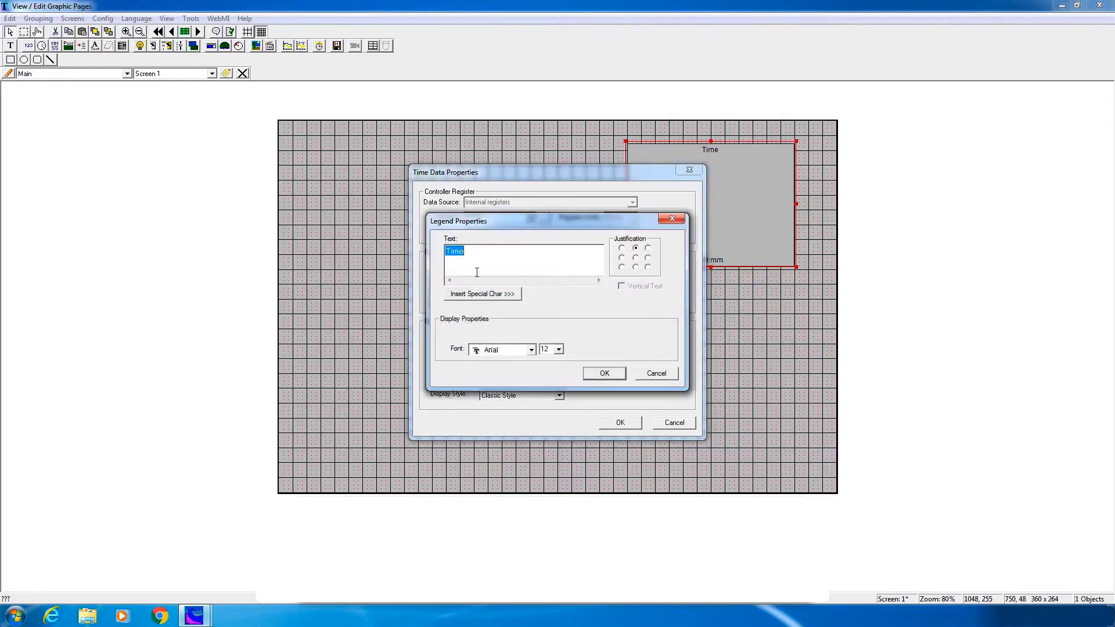
{"action": "key", "text": "Delete"}
{"action": "left_click", "coordinate": [597, 375]}
{"action": "left_click", "coordinate": [620, 423]}
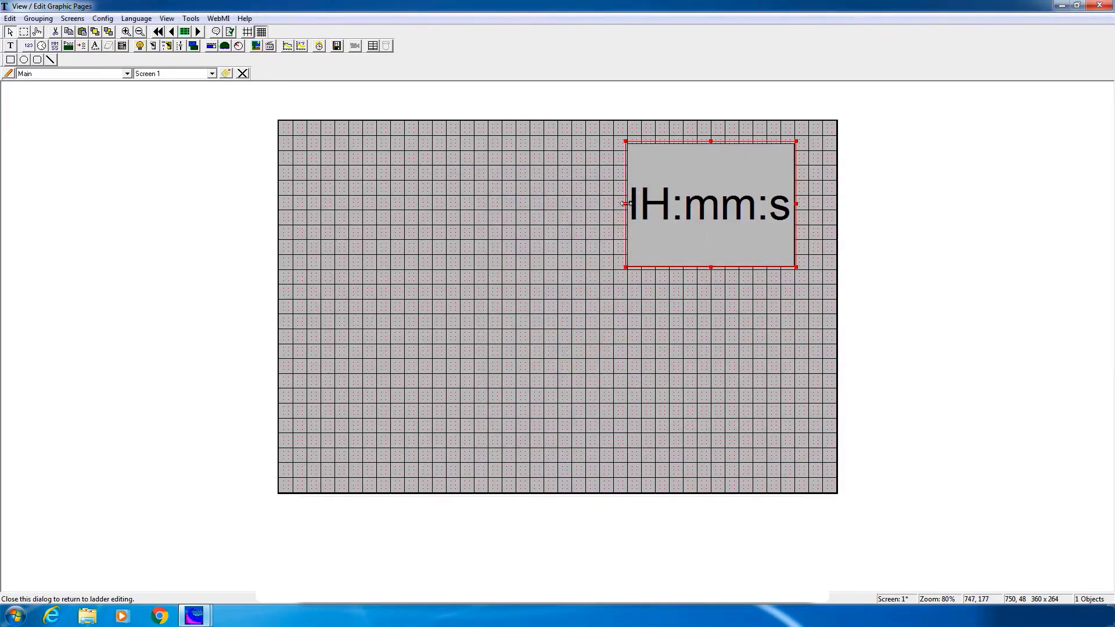
Widen the time display and move it to the upper left of Screen 1
{"action": "left_click_drag", "start_coordinate": [625, 204], "coordinate": [420, 200]}
{"action": "left_click", "coordinate": [558, 284]}
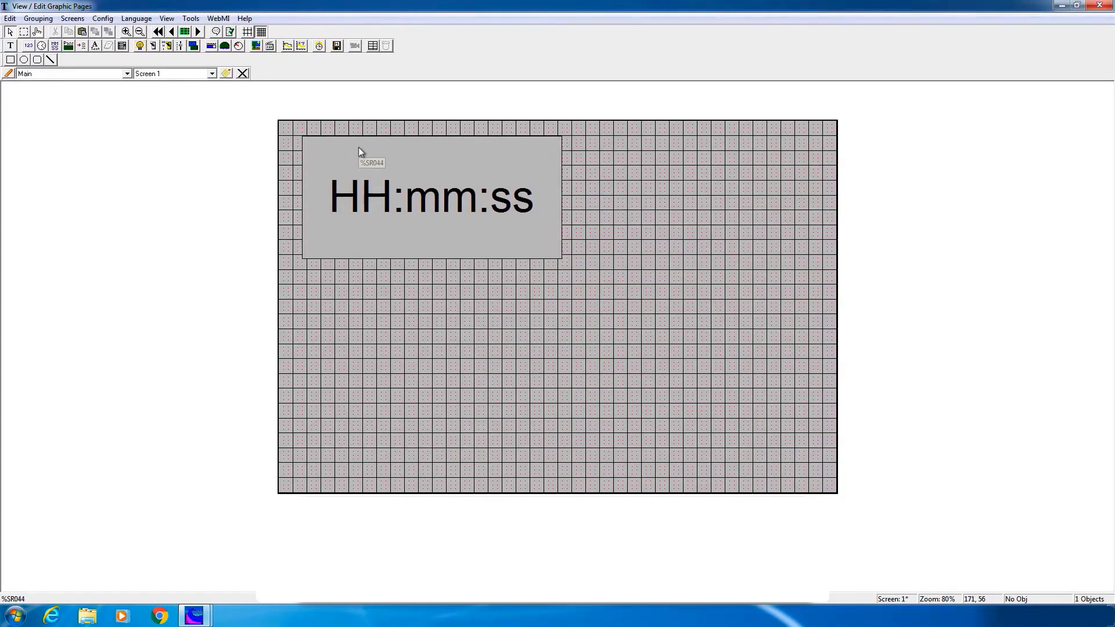
{"action": "left_click", "coordinate": [238, 46]}
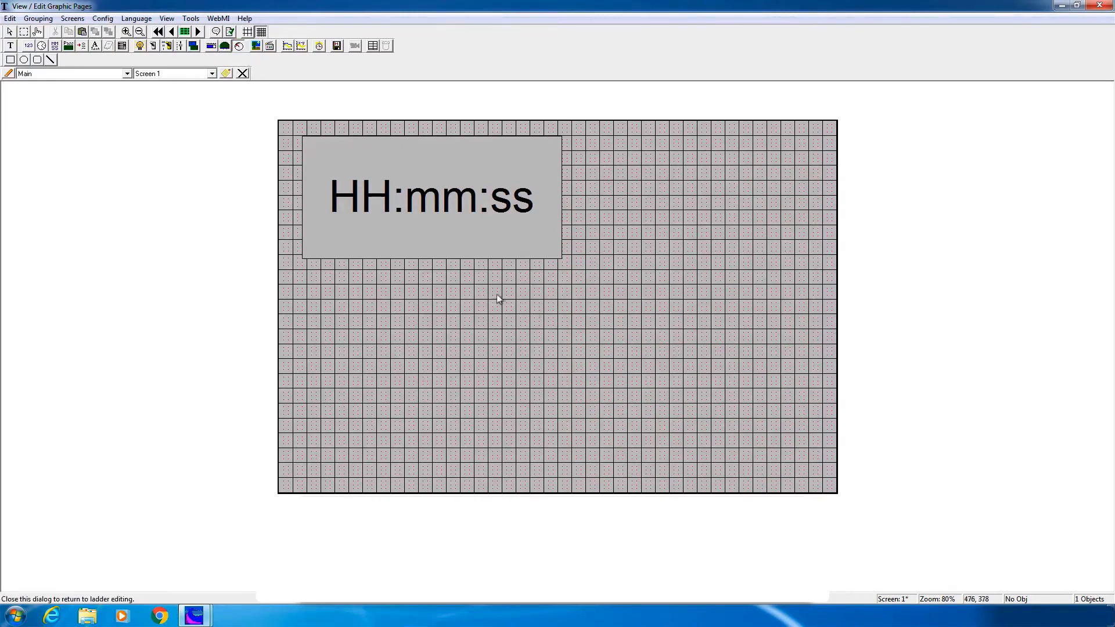
Add a gauge bound to Inlet_PSI with a maximum of 400 on the right side
{"action": "left_click_drag", "start_coordinate": [570, 353], "coordinate": [672, 456]}
{"action": "left_click_drag", "start_coordinate": [604, 406], "coordinate": [702, 358]}
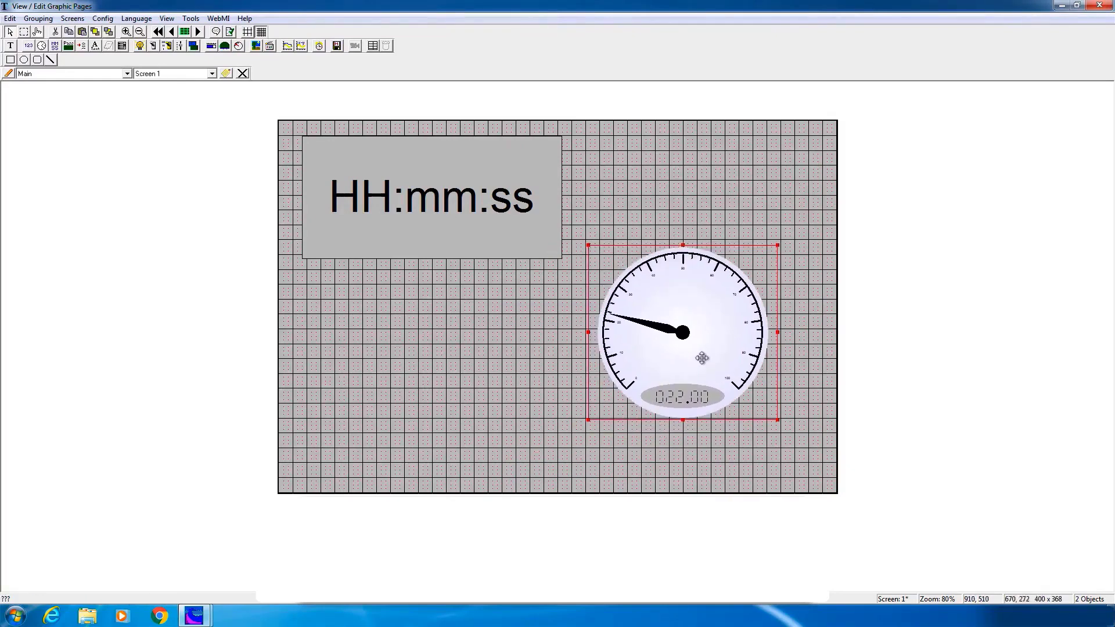
{"action": "double_click", "coordinate": [702, 358]}
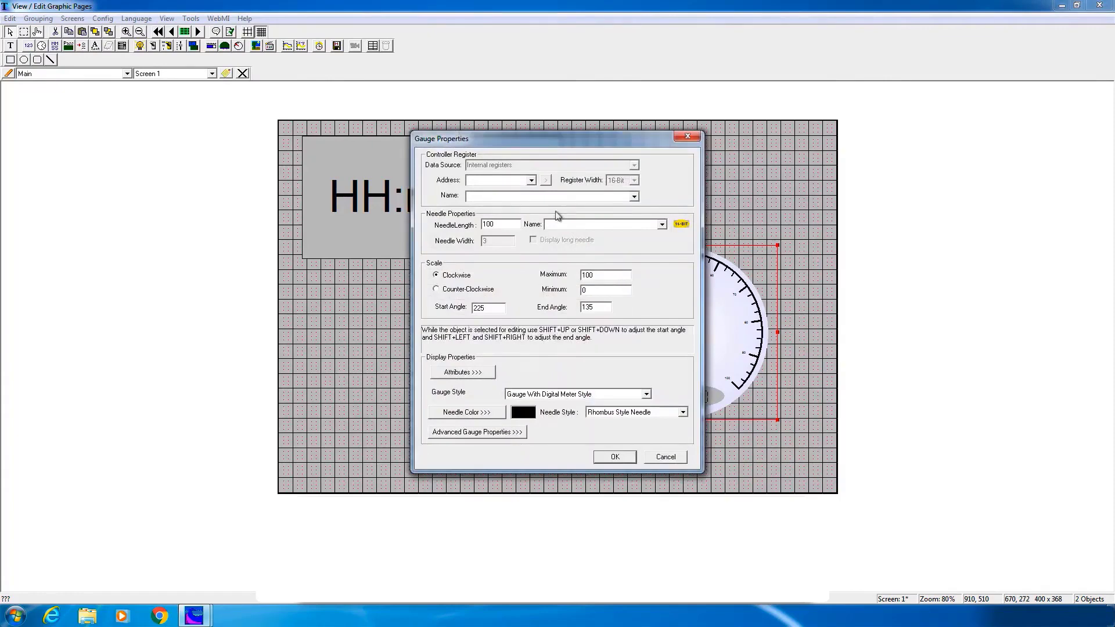
{"action": "left_click", "coordinate": [634, 197]}
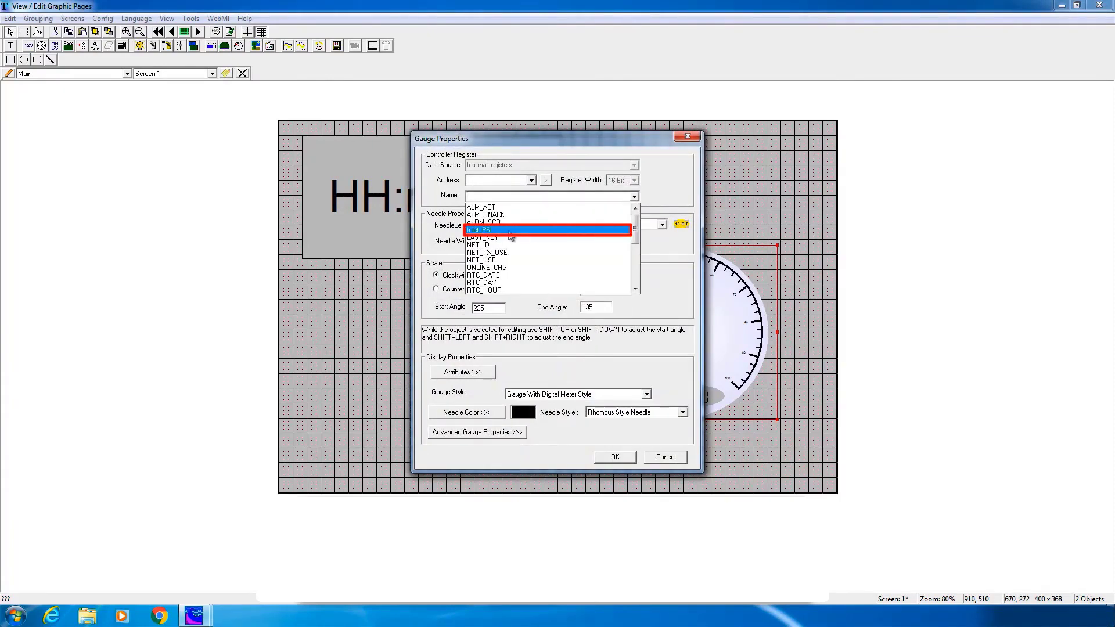
{"action": "left_click", "coordinate": [509, 230]}
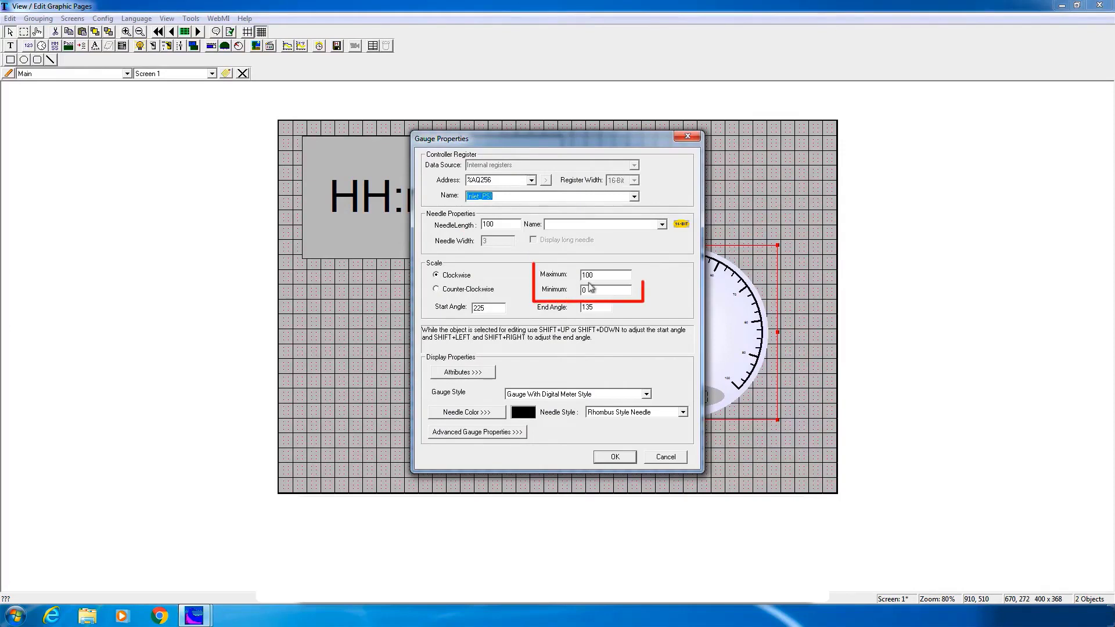
{"action": "left_click_drag", "start_coordinate": [600, 276], "coordinate": [567, 275]}
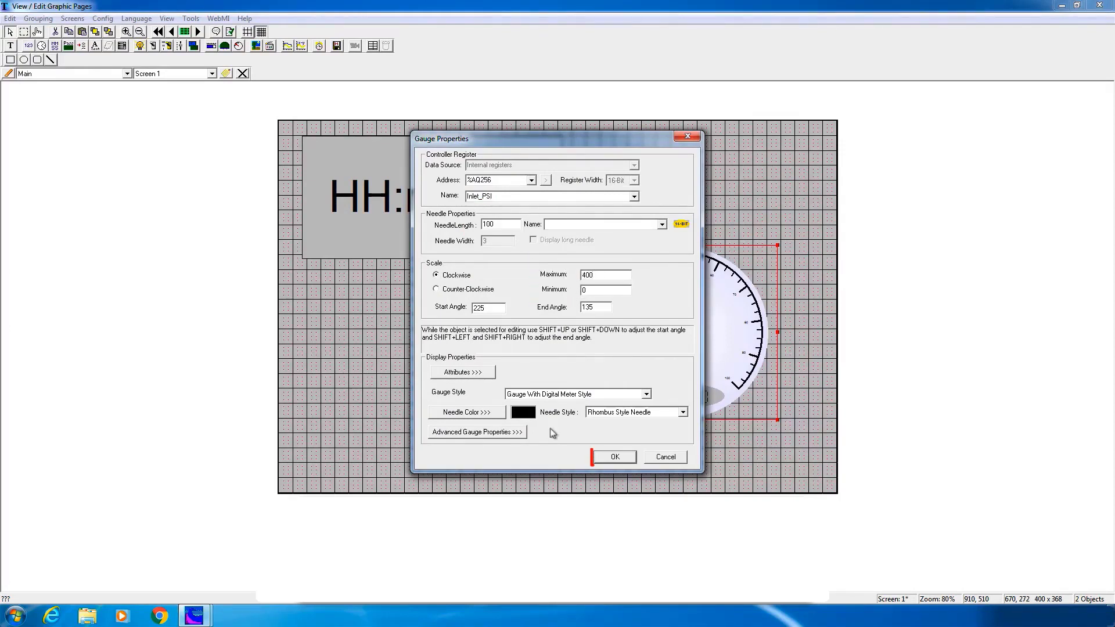
{"action": "left_click", "coordinate": [616, 457]}
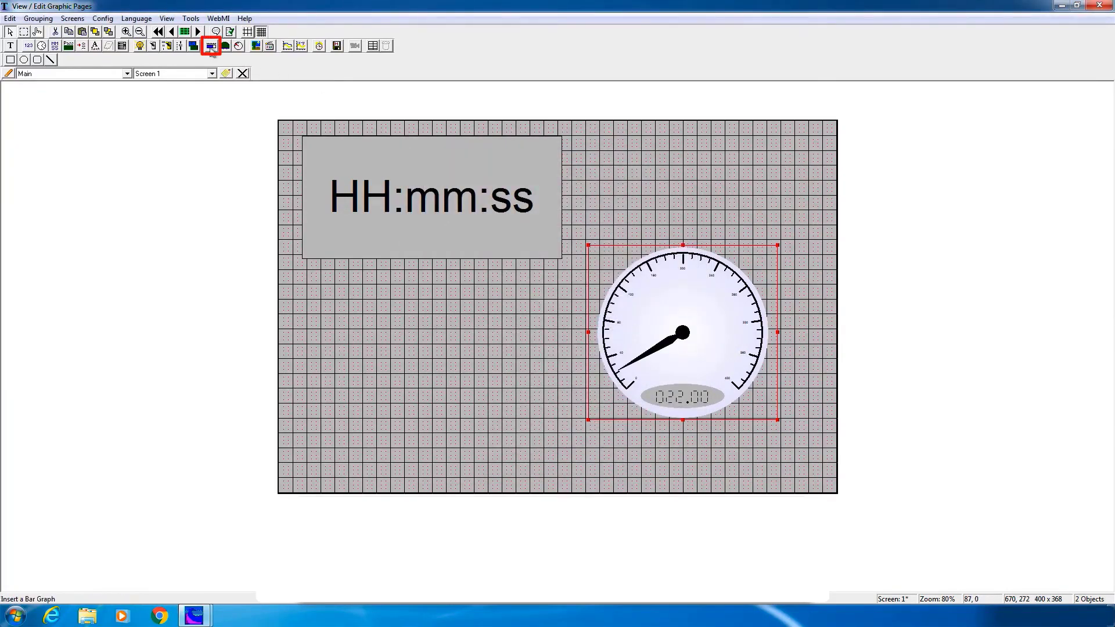
Add a bar graph bound to Tank_PSI, maximum 400, with a dark green fill
{"action": "left_click", "coordinate": [212, 46]}
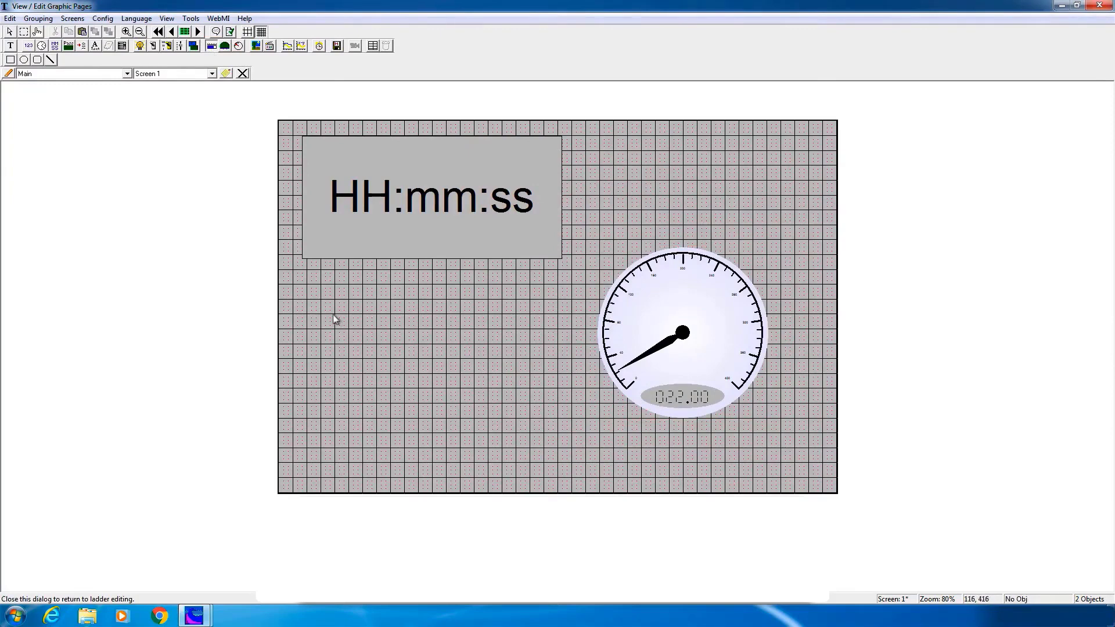
{"action": "left_click_drag", "start_coordinate": [334, 313], "coordinate": [574, 352]}
{"action": "double_click", "coordinate": [482, 341]}
{"action": "left_click", "coordinate": [637, 220]}
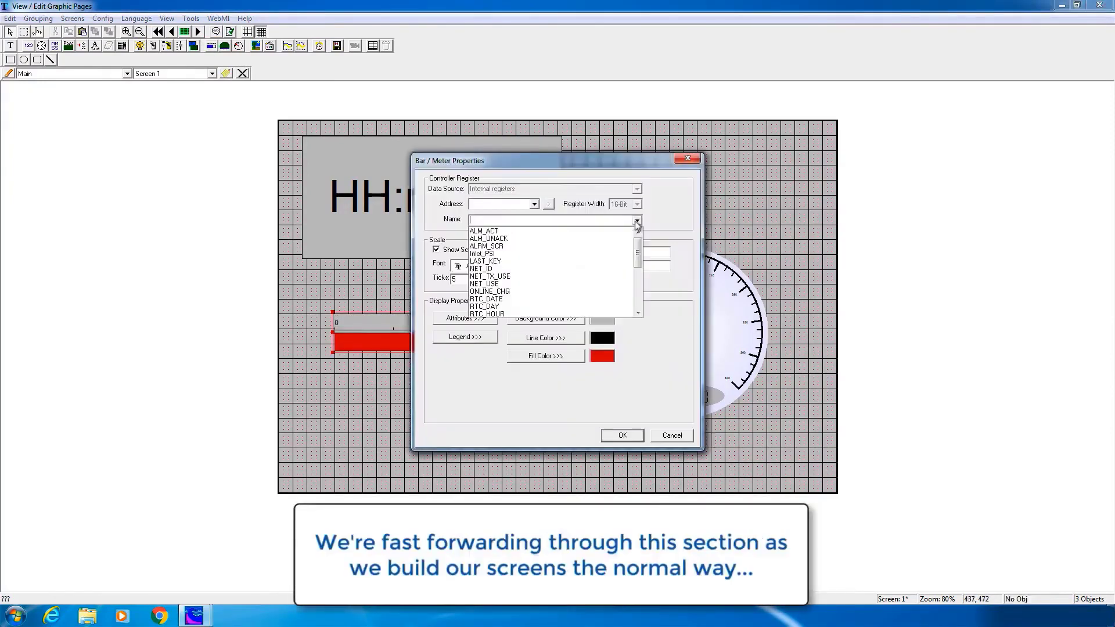
{"action": "left_click_drag", "start_coordinate": [637, 252], "coordinate": [603, 253]}
{"action": "left_click", "coordinate": [507, 293]}
{"action": "type", "text": "400"}
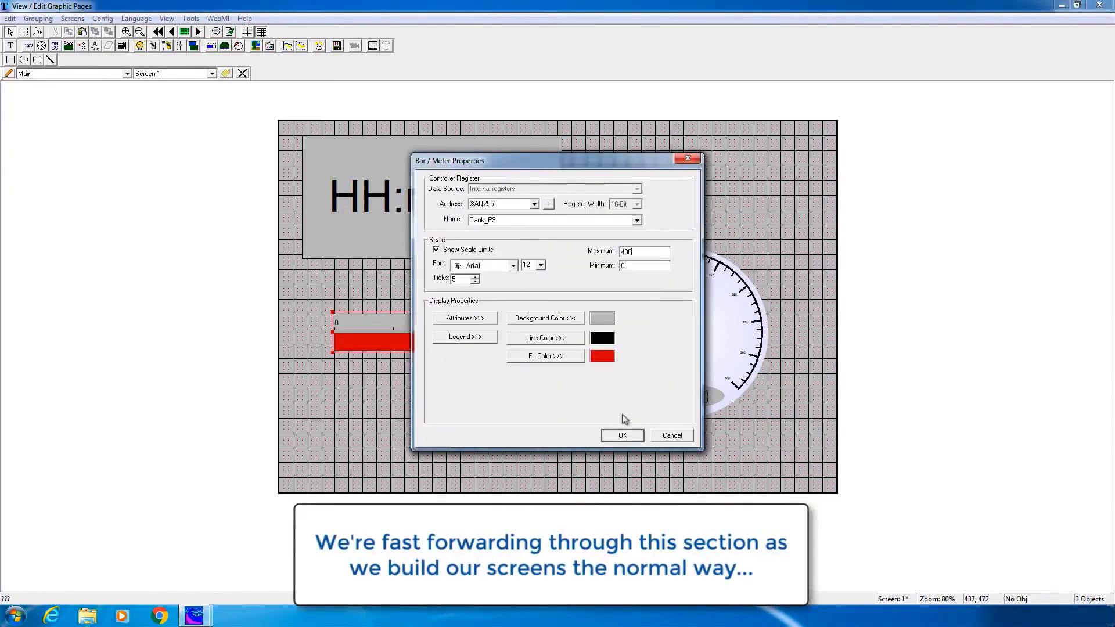
{"action": "left_click", "coordinate": [546, 356]}
{"action": "left_click", "coordinate": [549, 304]}
{"action": "left_click", "coordinate": [600, 403]}
{"action": "left_click", "coordinate": [622, 435]}
Label the bar graph 'Tank PSI'
{"action": "double_click", "coordinate": [473, 344]}
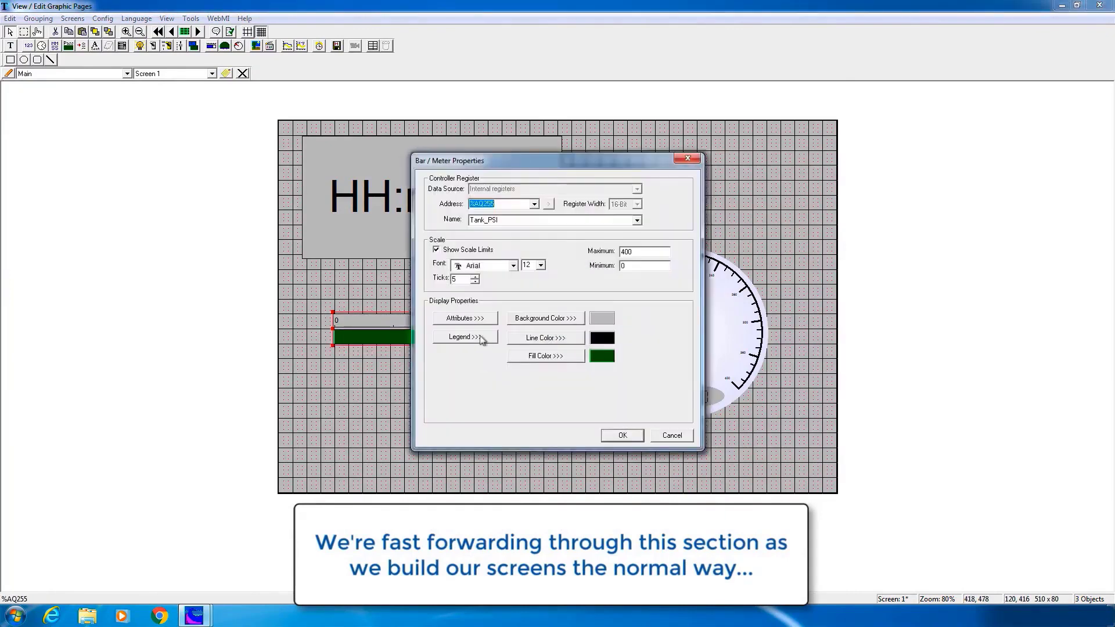
{"action": "left_click", "coordinate": [476, 336]}
{"action": "type", "text": "Tank PSI"}
{"action": "left_click", "coordinate": [589, 374]}
{"action": "left_click", "coordinate": [623, 436]}
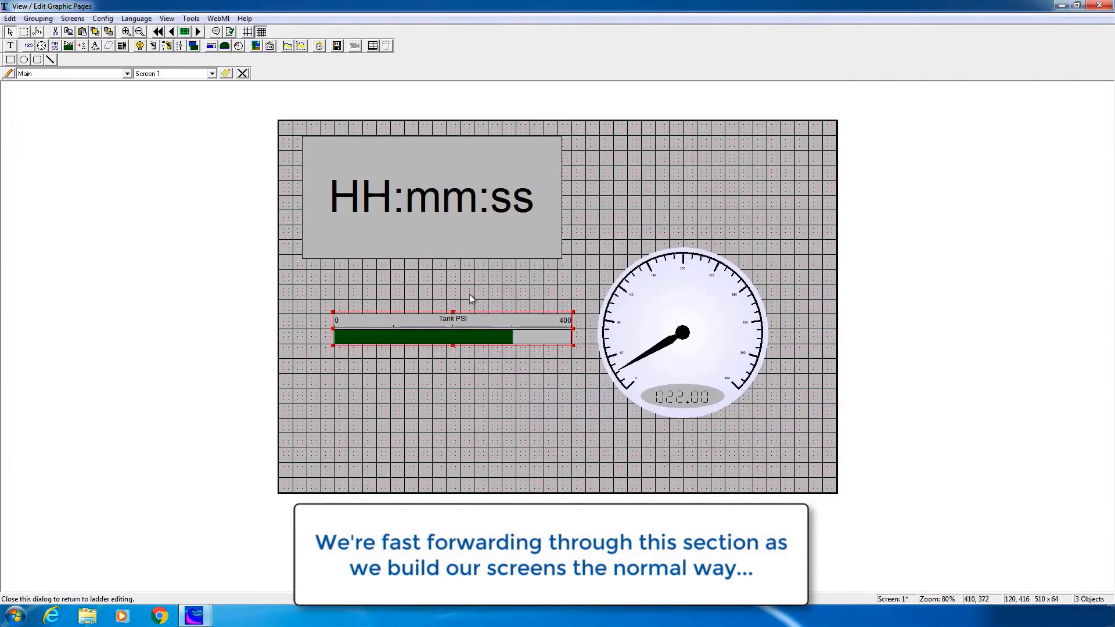
Set the Screen 1 background colour to blue
{"action": "left_click", "coordinate": [472, 297]}
{"action": "left_click", "coordinate": [72, 19]}
{"action": "left_click", "coordinate": [92, 95]}
{"action": "left_click", "coordinate": [515, 317]}
{"action": "left_click", "coordinate": [581, 297]}
{"action": "left_click", "coordinate": [599, 401]}
{"action": "left_click", "coordinate": [591, 393]}
Shrink the time display and make its text white
{"action": "left_click", "coordinate": [526, 235]}
{"action": "left_click_drag", "start_coordinate": [563, 261], "coordinate": [526, 239]}
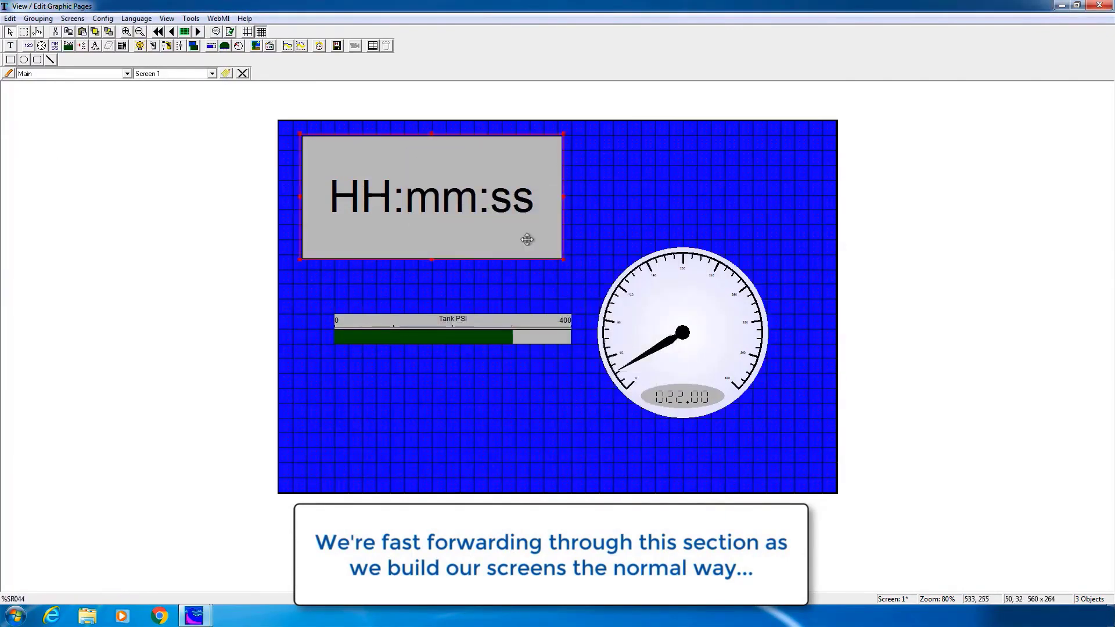
{"action": "right_click", "coordinate": [527, 238]}
{"action": "left_click", "coordinate": [558, 381]}
{"action": "left_click", "coordinate": [552, 356]}
{"action": "left_click", "coordinate": [517, 302]}
{"action": "left_click", "coordinate": [584, 348]}
{"action": "left_click", "coordinate": [598, 401]}
{"action": "left_click", "coordinate": [575, 376]}
Give the bar graph a blue background and white lines
{"action": "left_click", "coordinate": [620, 423]}
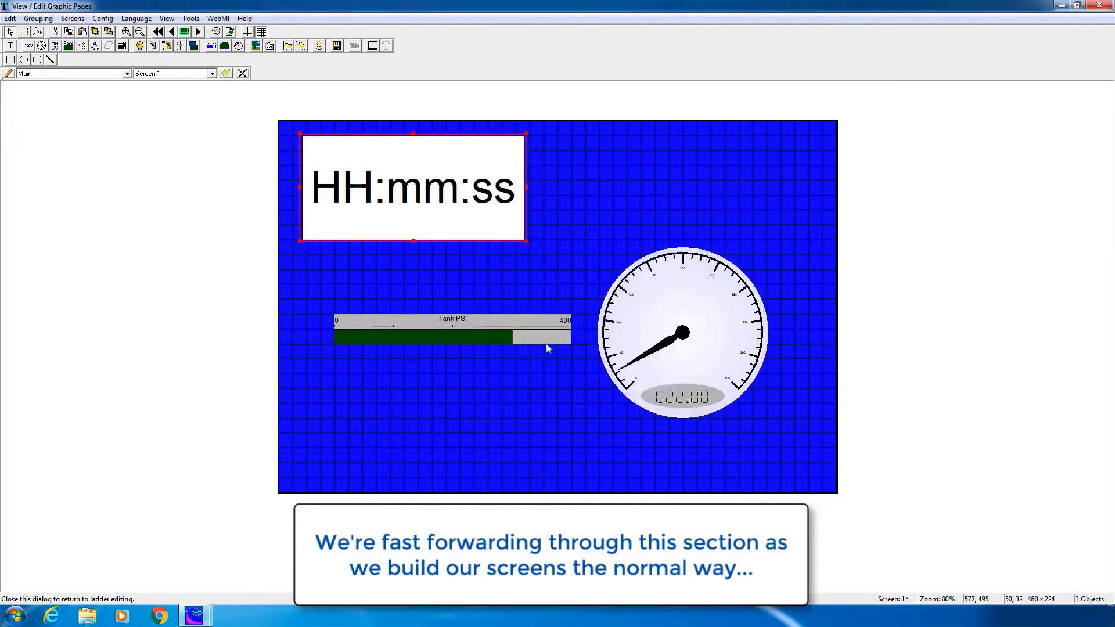
{"action": "double_click", "coordinate": [549, 346]}
{"action": "left_click", "coordinate": [555, 318]}
{"action": "left_click", "coordinate": [495, 310]}
{"action": "left_click", "coordinate": [624, 436]}
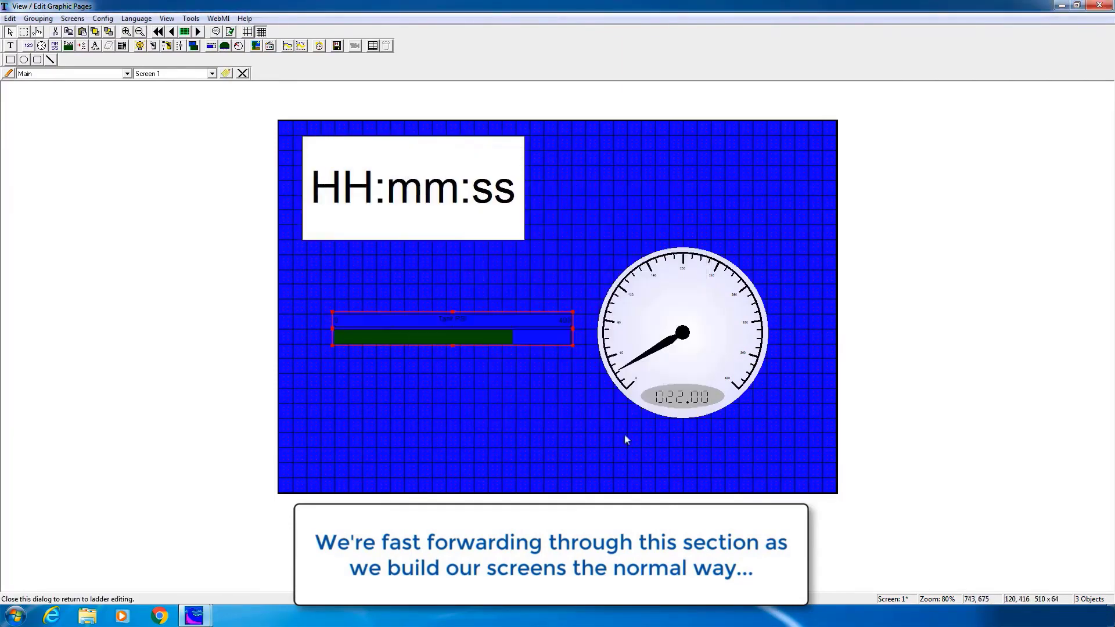
{"action": "double_click", "coordinate": [445, 322]}
{"action": "left_click", "coordinate": [545, 317]}
{"action": "left_click", "coordinate": [544, 309]}
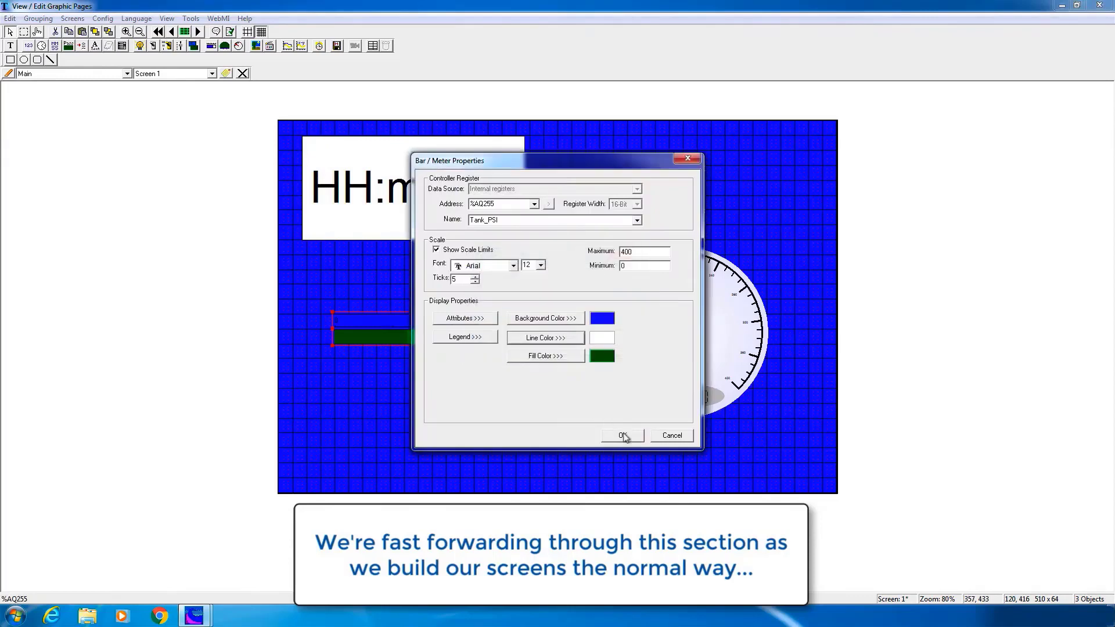
{"action": "left_click", "coordinate": [623, 436]}
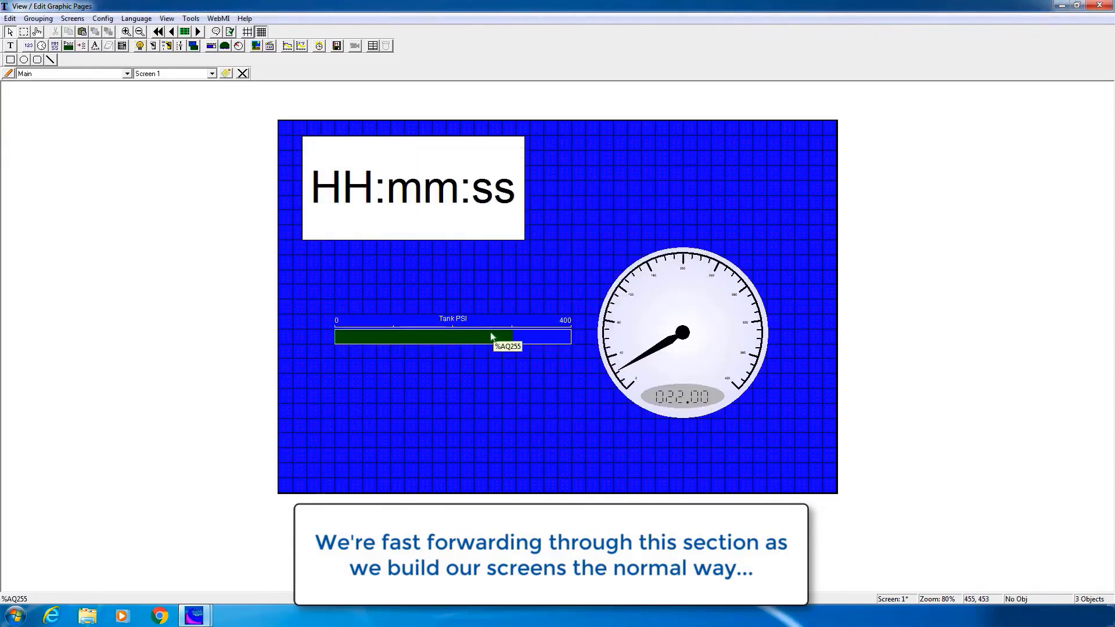
Add a jump button labelled Time that targets Screen 2 at the lower left
{"action": "left_click", "coordinate": [195, 47]}
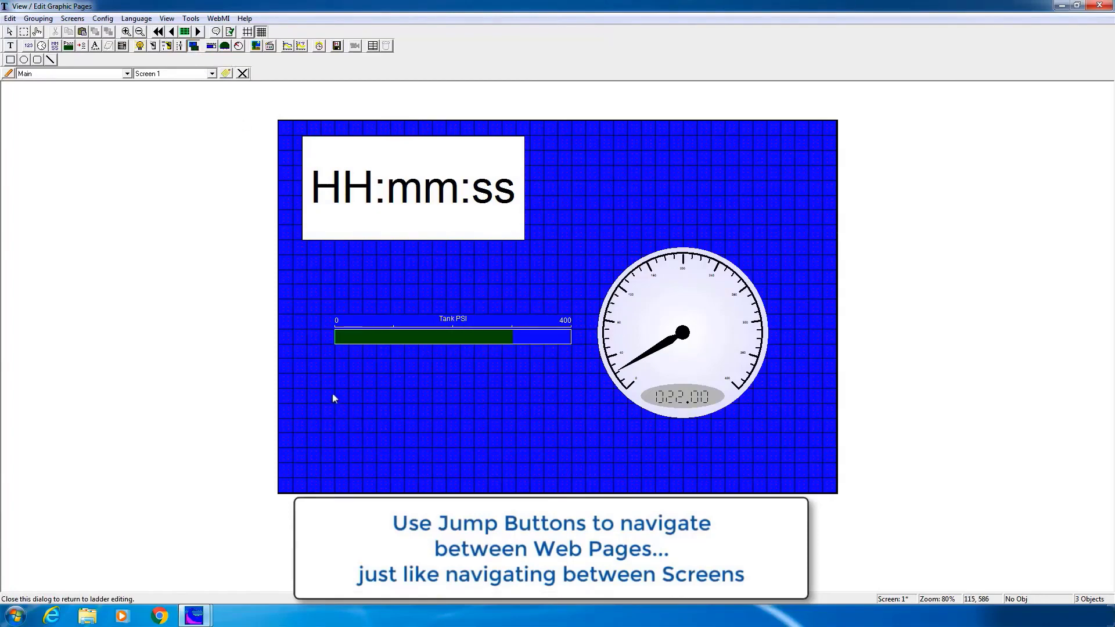
{"action": "left_click_drag", "start_coordinate": [334, 393], "coordinate": [423, 474]}
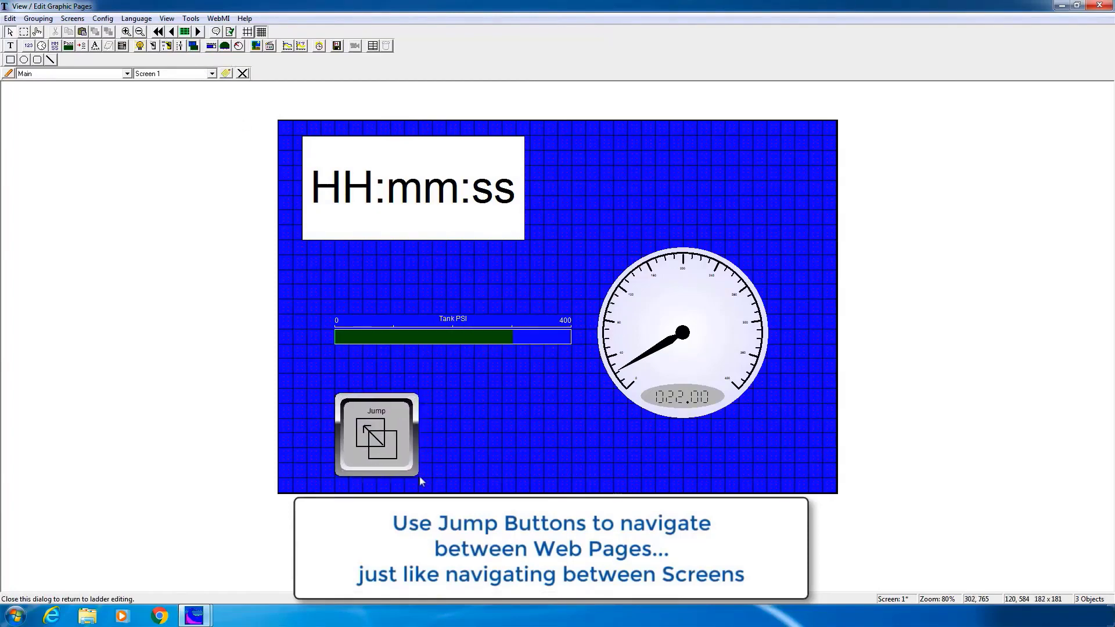
{"action": "double_click", "coordinate": [396, 459]}
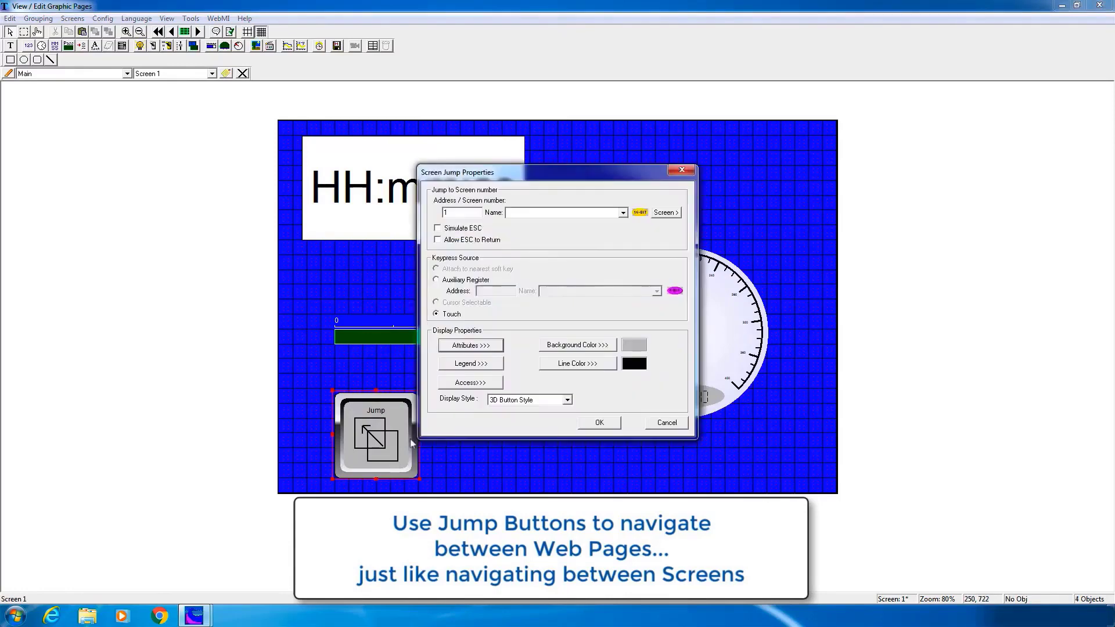
{"action": "left_click_drag", "start_coordinate": [466, 212], "coordinate": [431, 207]}
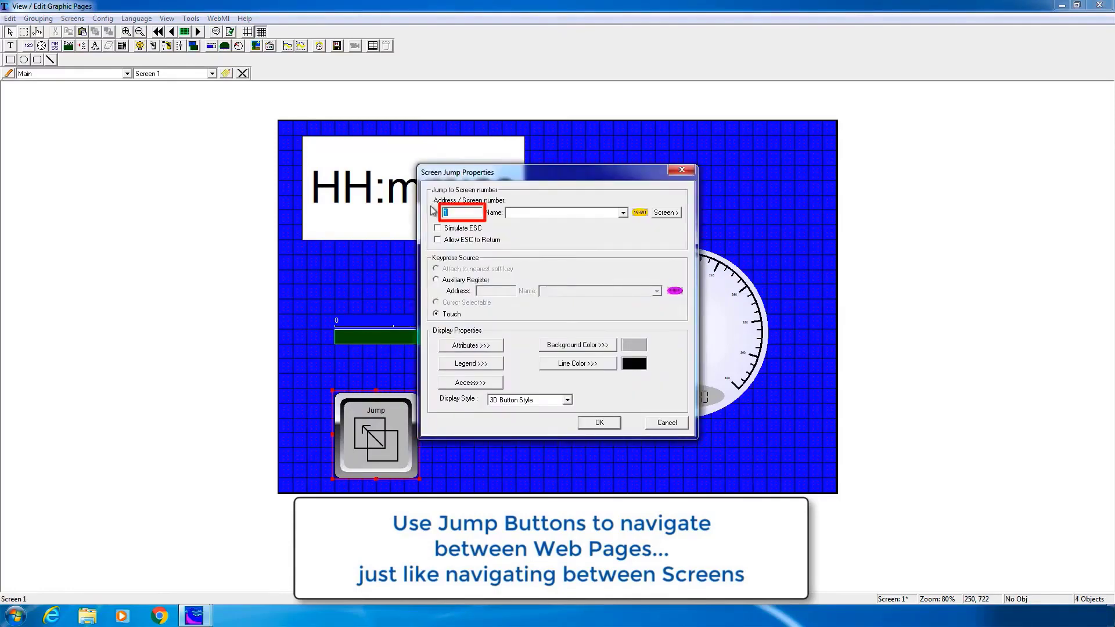
{"action": "type", "text": "2"}
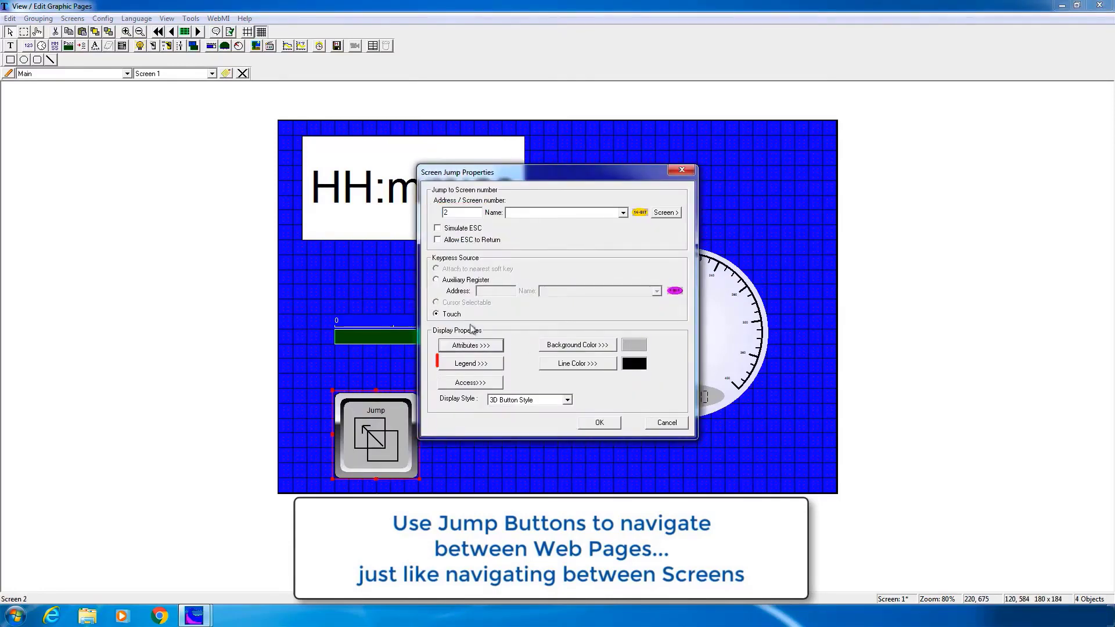
{"action": "left_click", "coordinate": [473, 365]}
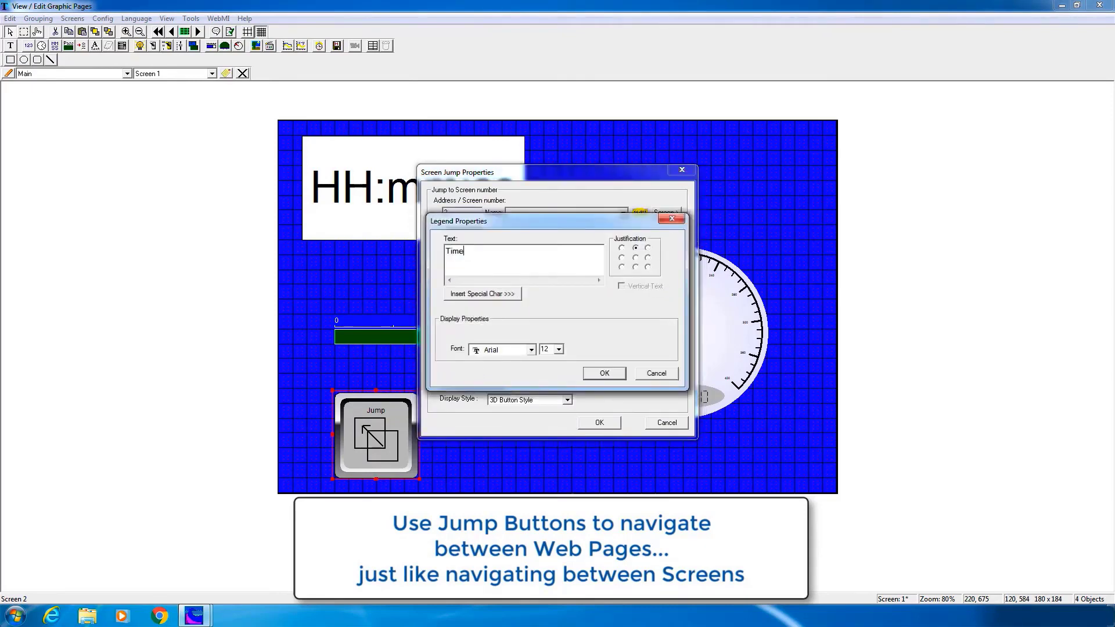
{"action": "left_click", "coordinate": [601, 374]}
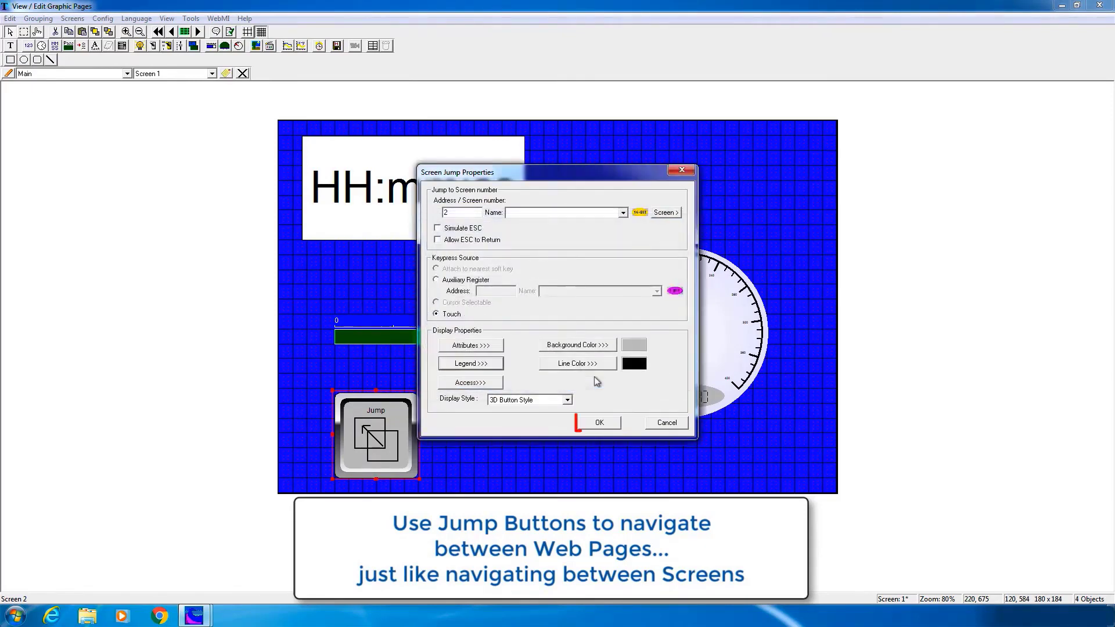
{"action": "left_click", "coordinate": [601, 419]}
Move on to the blank Screen 2
{"action": "right_click", "coordinate": [463, 230]}
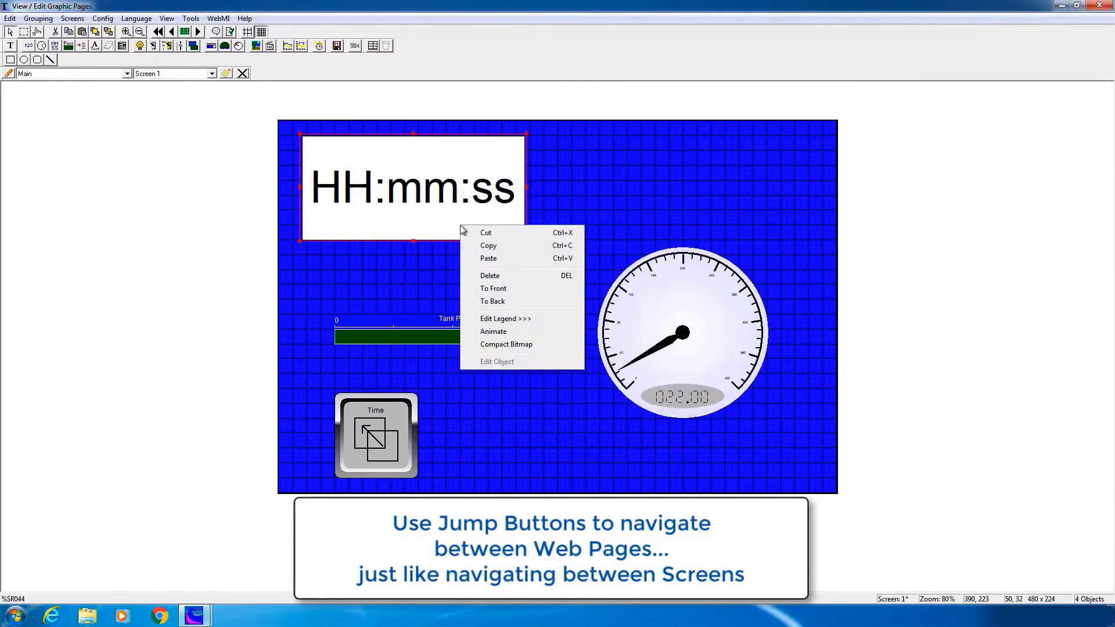
{"action": "left_click", "coordinate": [487, 246]}
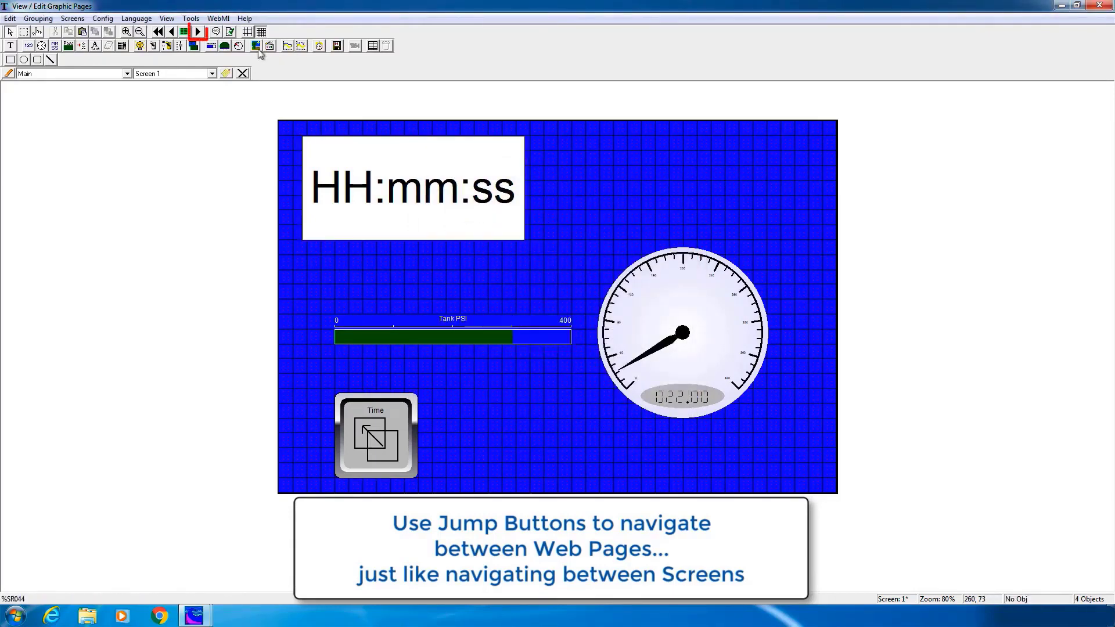
{"action": "left_click", "coordinate": [198, 32]}
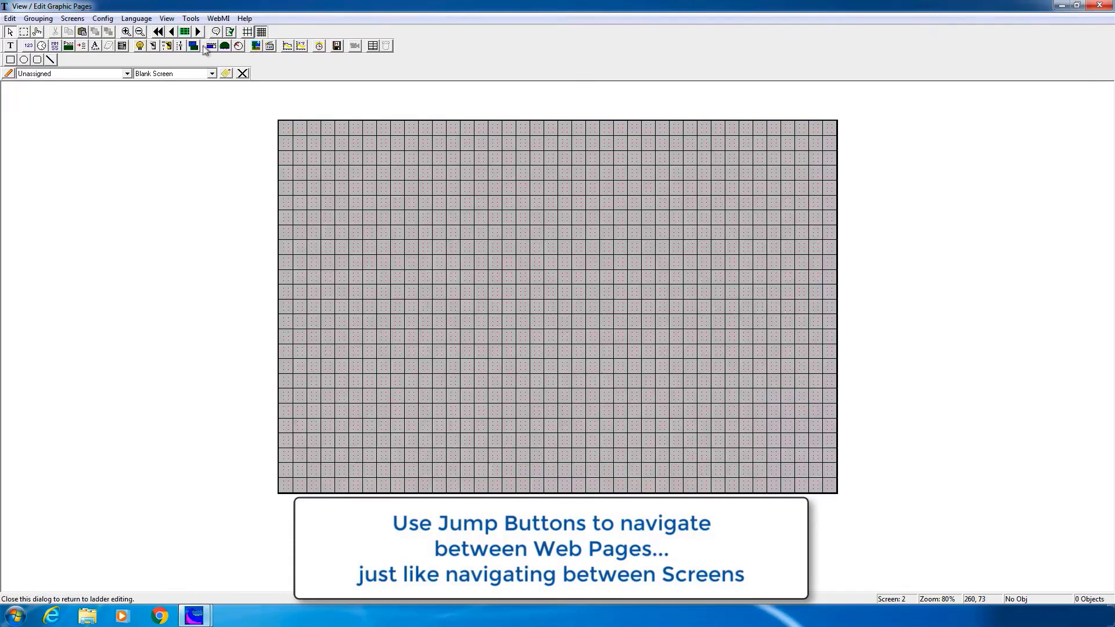
Give Screen 2 a yellow background and paste the HH:mm:ss time display onto it
{"action": "left_click", "coordinate": [73, 19]}
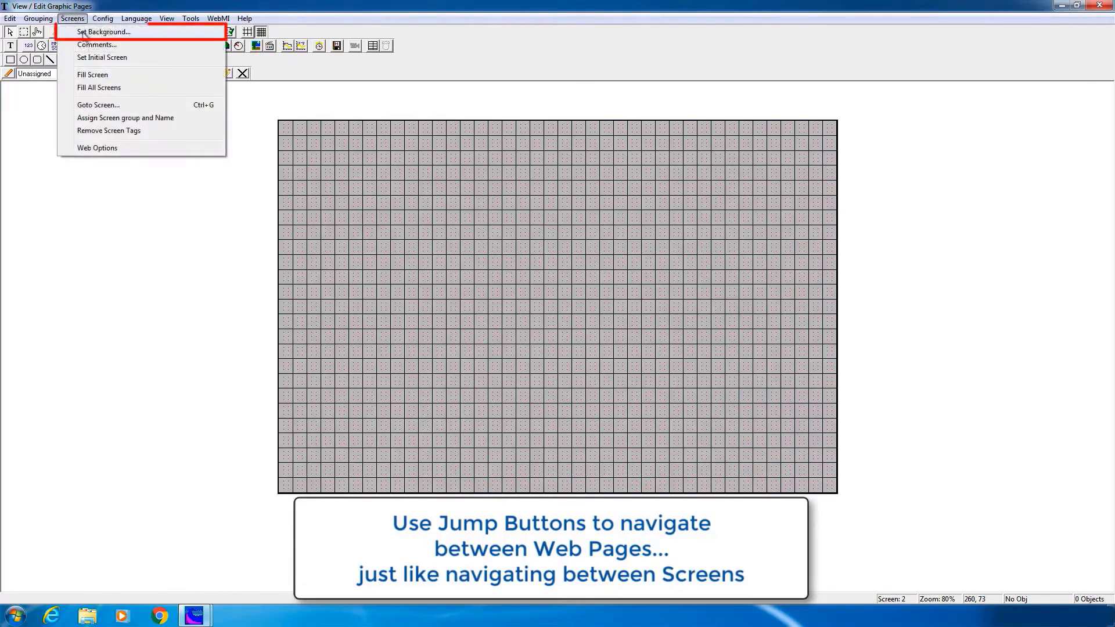
{"action": "left_click", "coordinate": [96, 30]}
{"action": "left_click", "coordinate": [498, 319]}
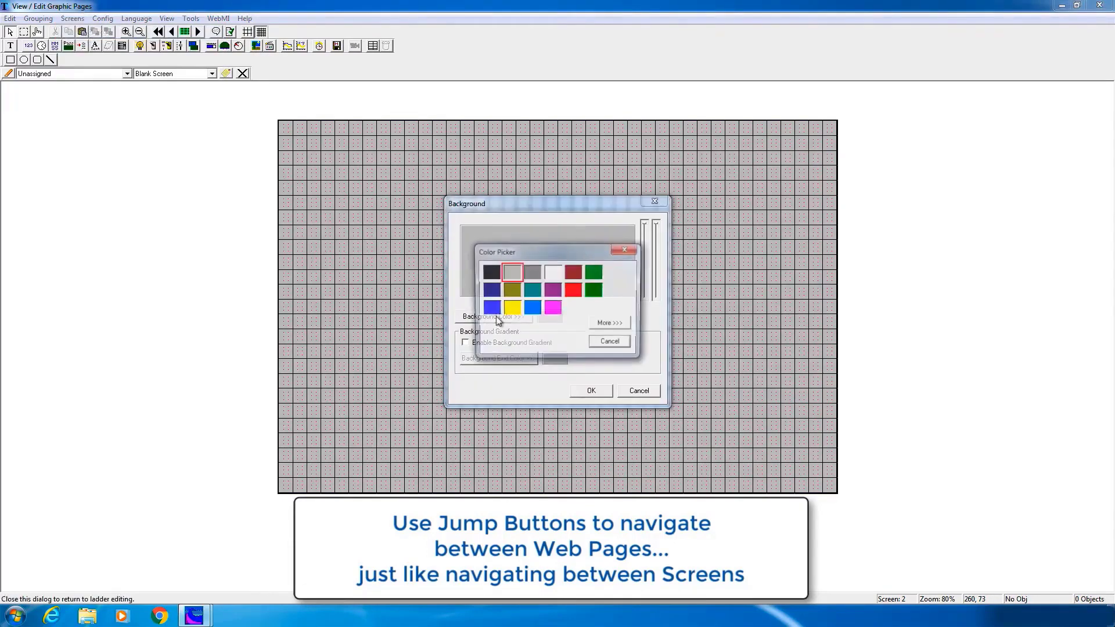
{"action": "double_click", "coordinate": [515, 305]}
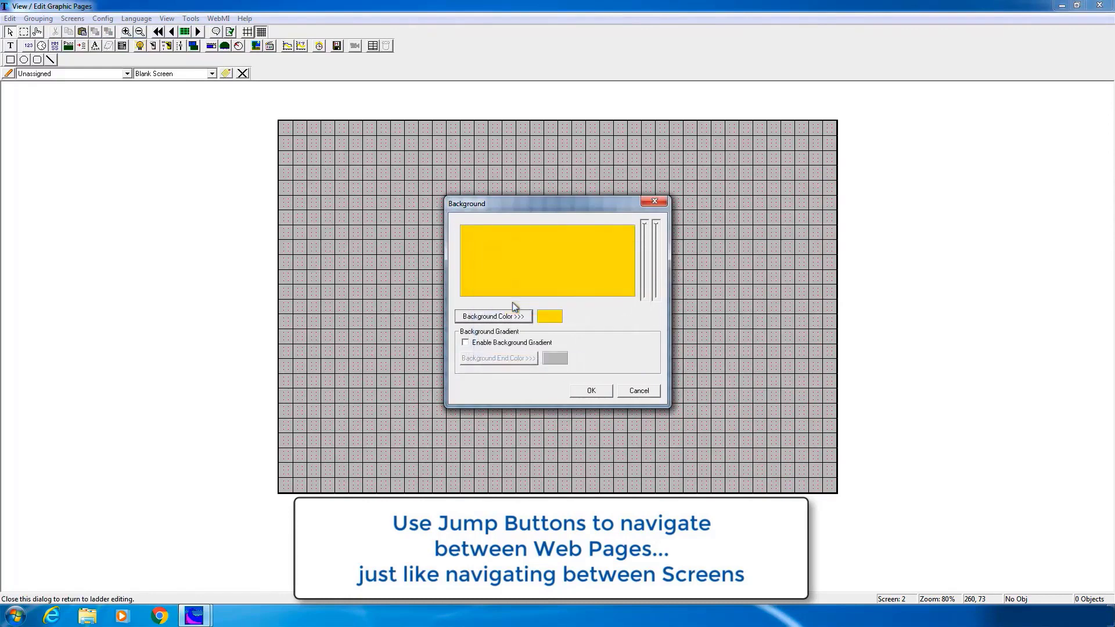
{"action": "left_click", "coordinate": [599, 390]}
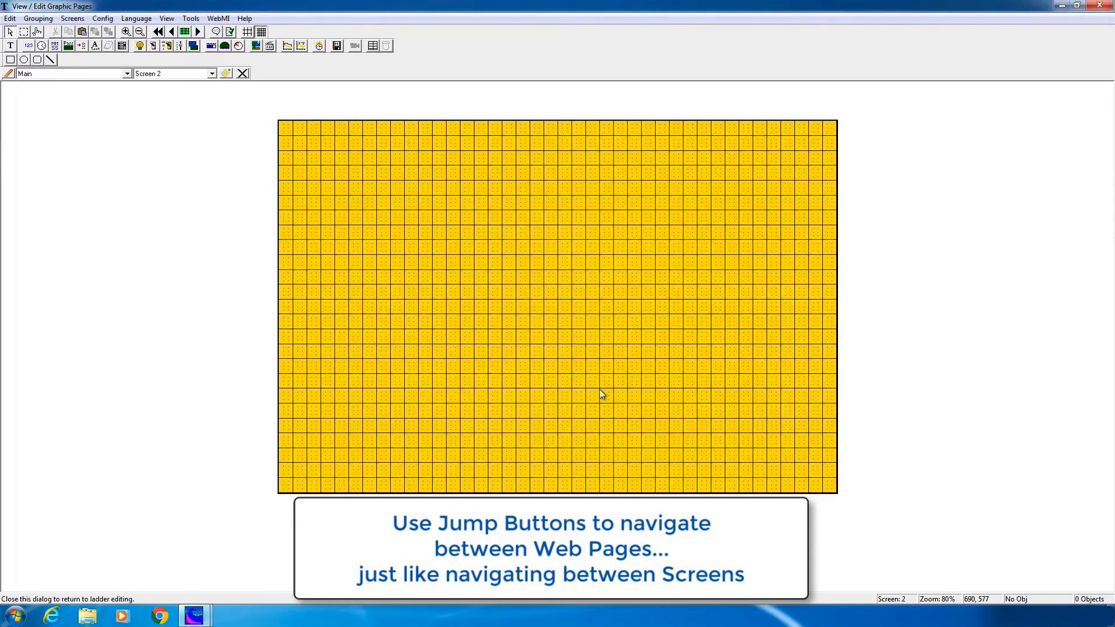
{"action": "right_click", "coordinate": [421, 199]}
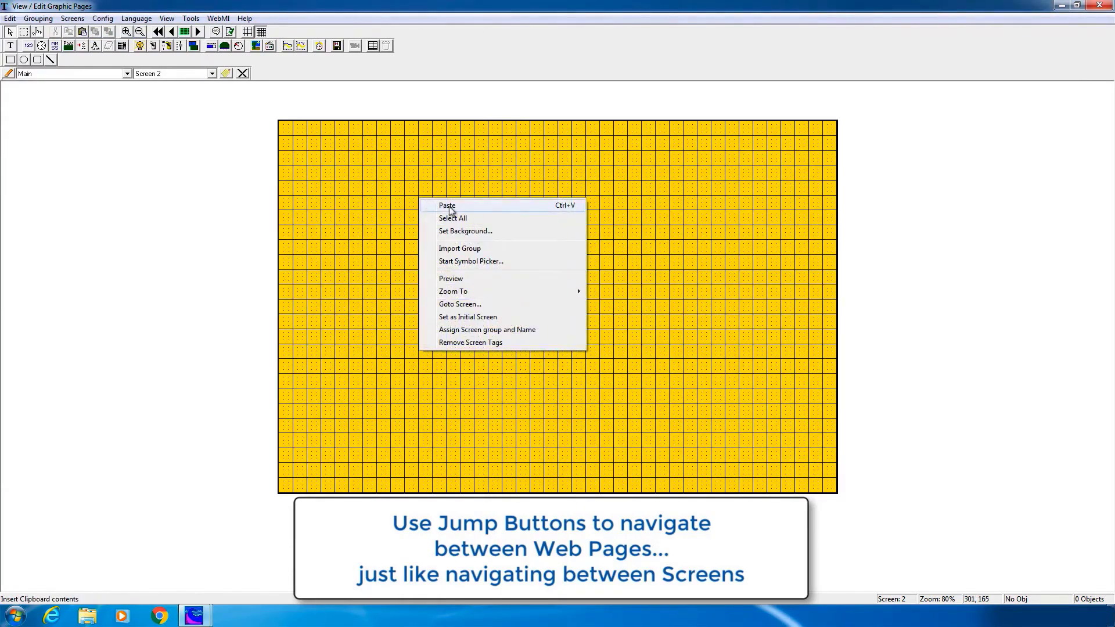
{"action": "left_click", "coordinate": [448, 206]}
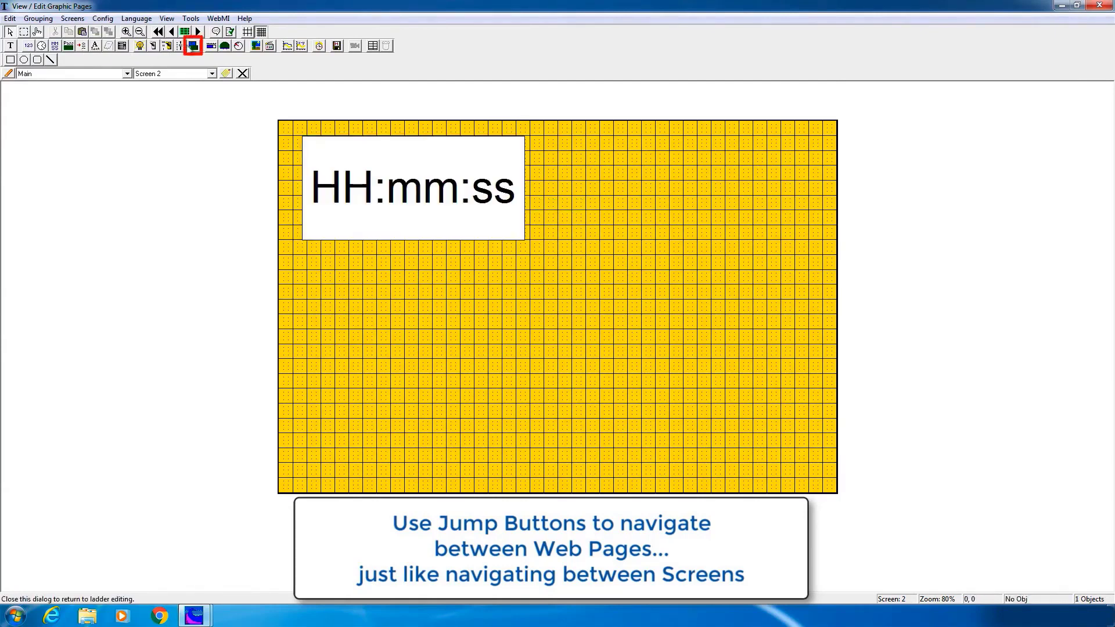
Add an unlabelled jump button with the Home icon at the bottom-right of Screen 2
{"action": "left_click", "coordinate": [194, 46]}
{"action": "left_click_drag", "start_coordinate": [730, 404], "coordinate": [812, 474]}
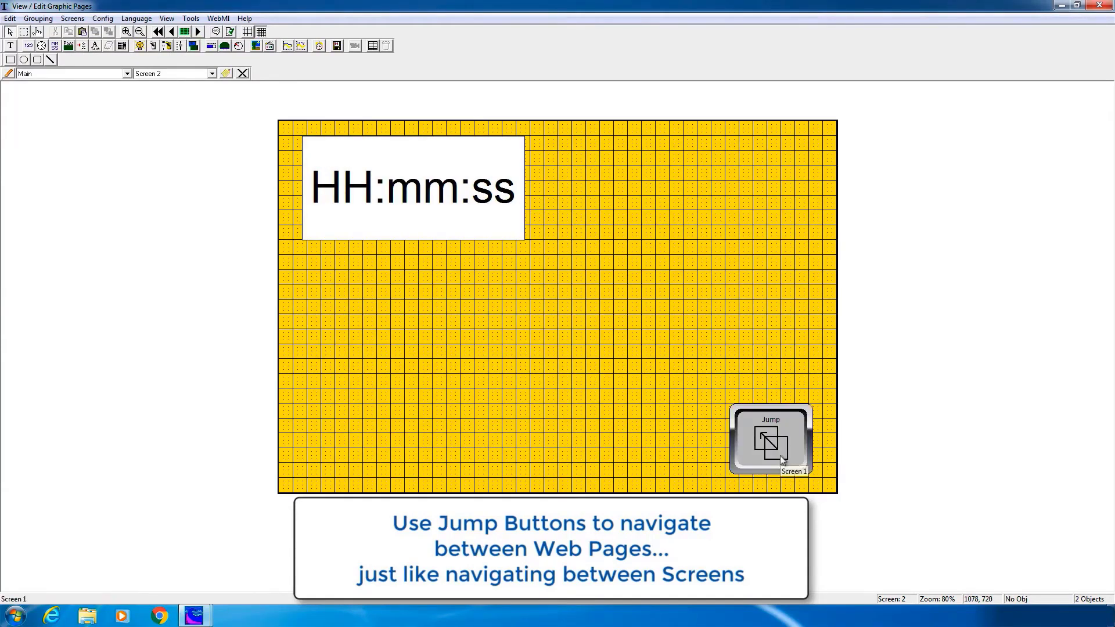
{"action": "double_click", "coordinate": [783, 460]}
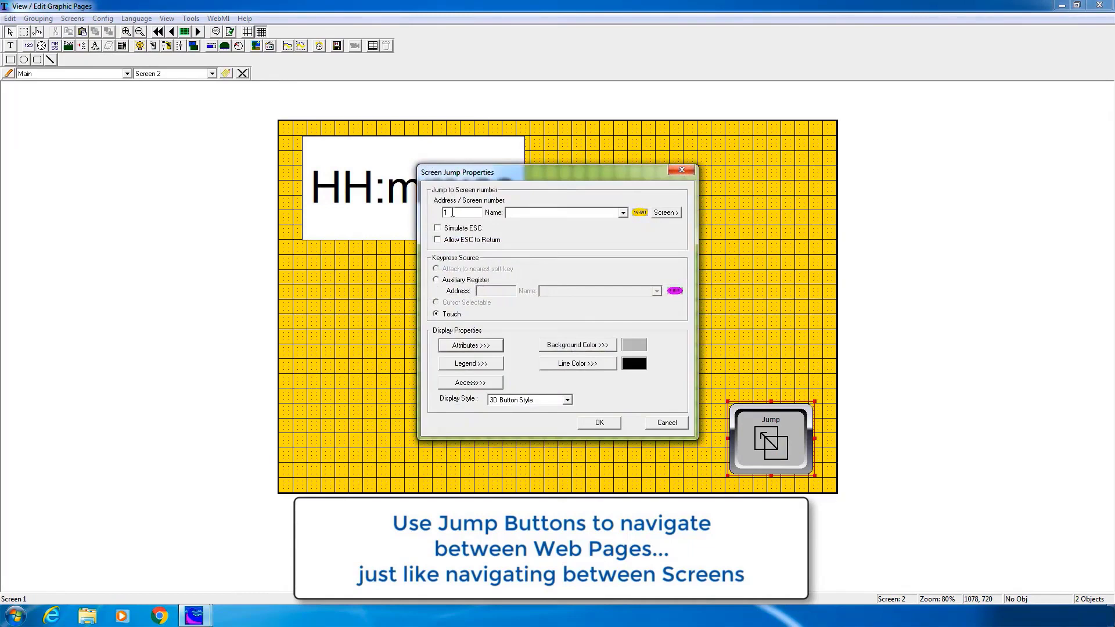
{"action": "left_click", "coordinate": [472, 364]}
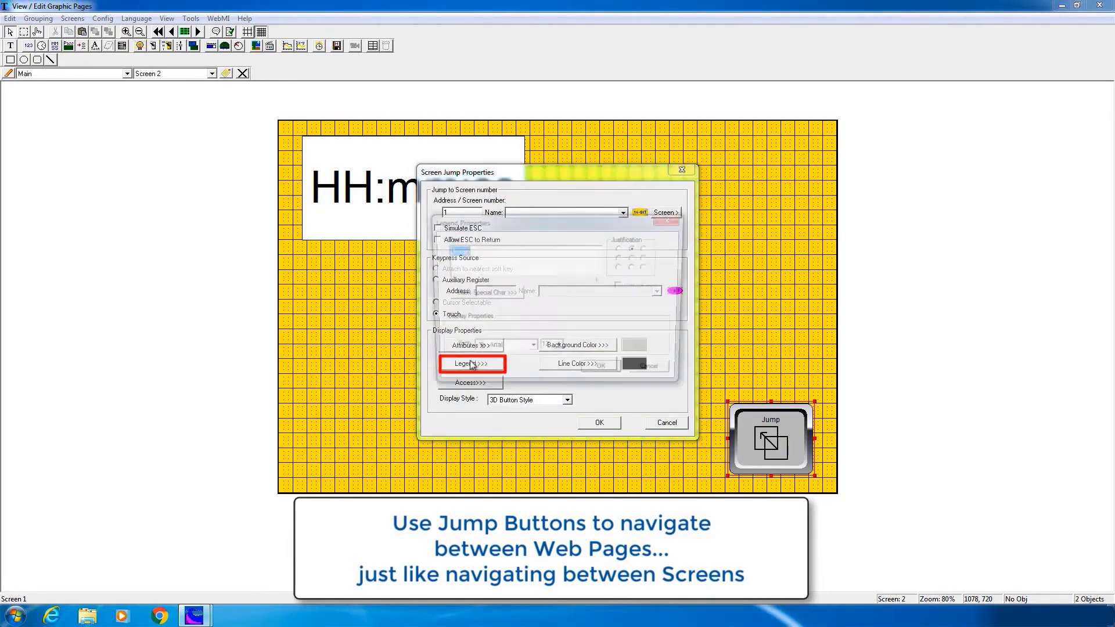
{"action": "key", "text": "Delete"}
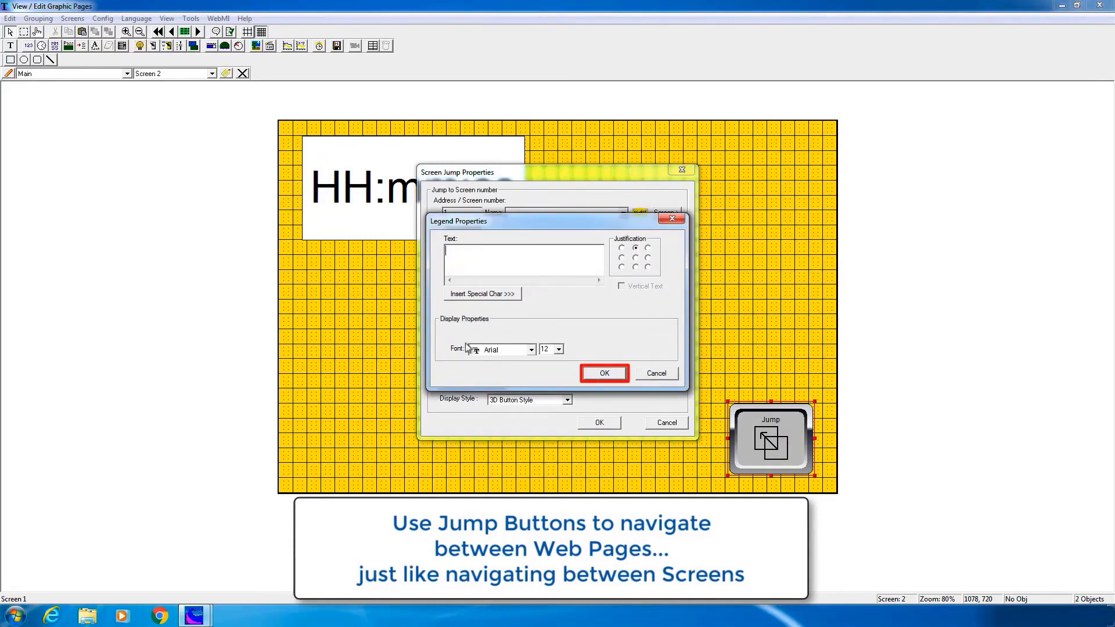
{"action": "left_click", "coordinate": [594, 375]}
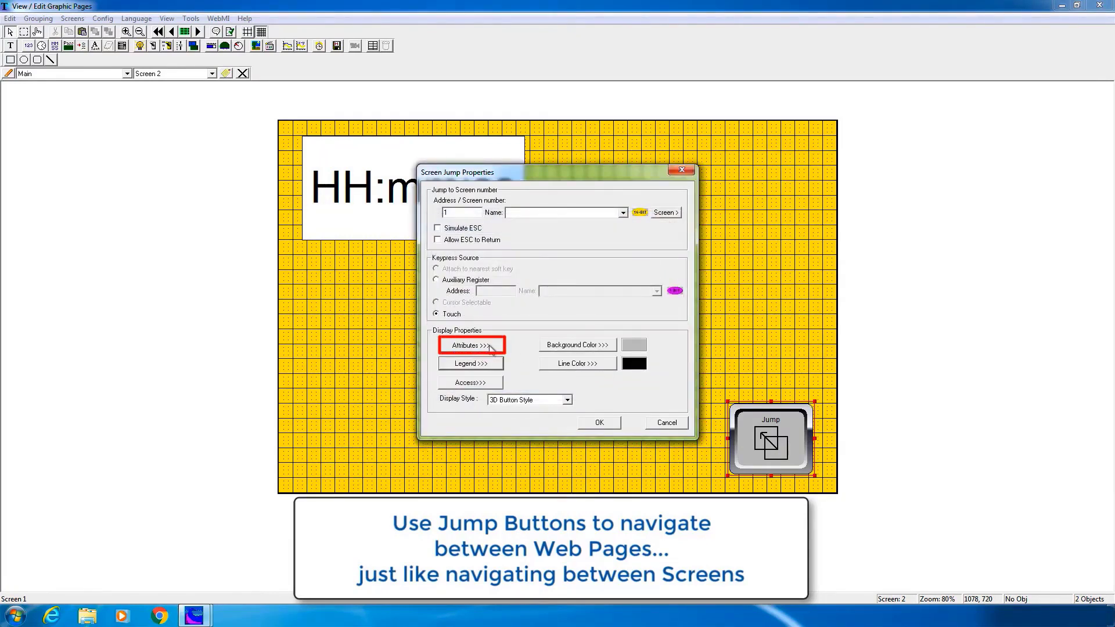
{"action": "left_click", "coordinate": [489, 347]}
{"action": "left_click", "coordinate": [484, 362]}
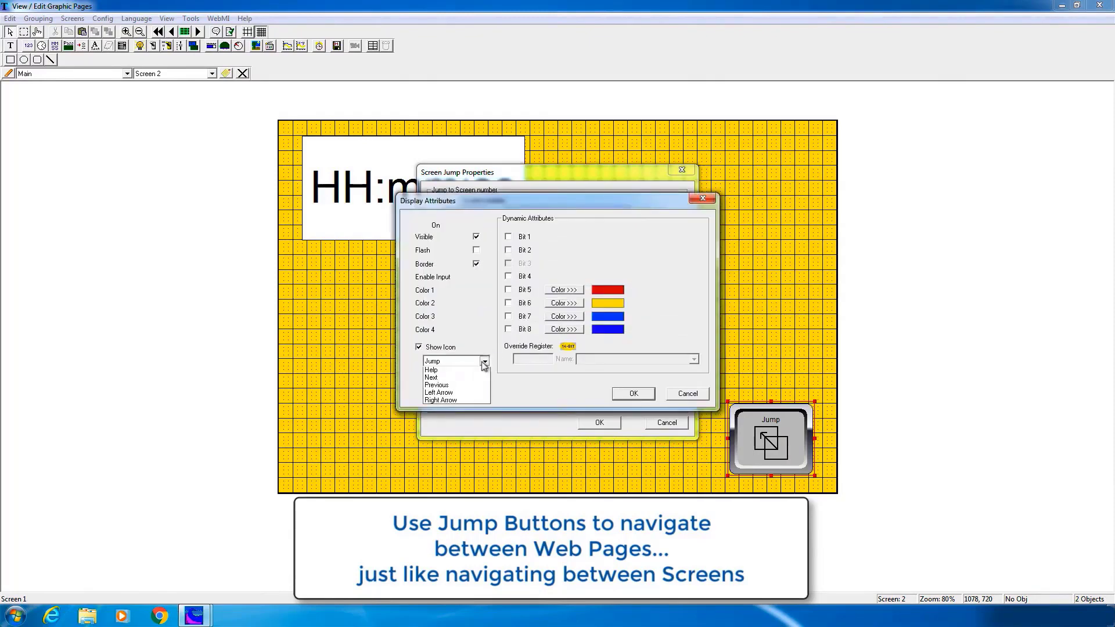
{"action": "left_click", "coordinate": [454, 394]}
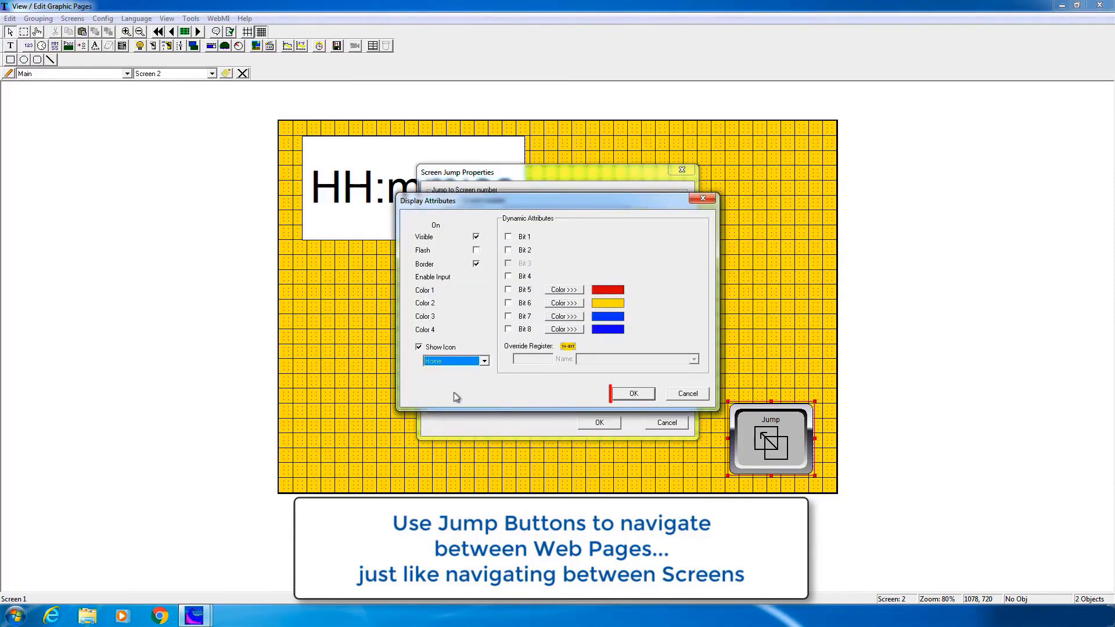
{"action": "left_click", "coordinate": [633, 392]}
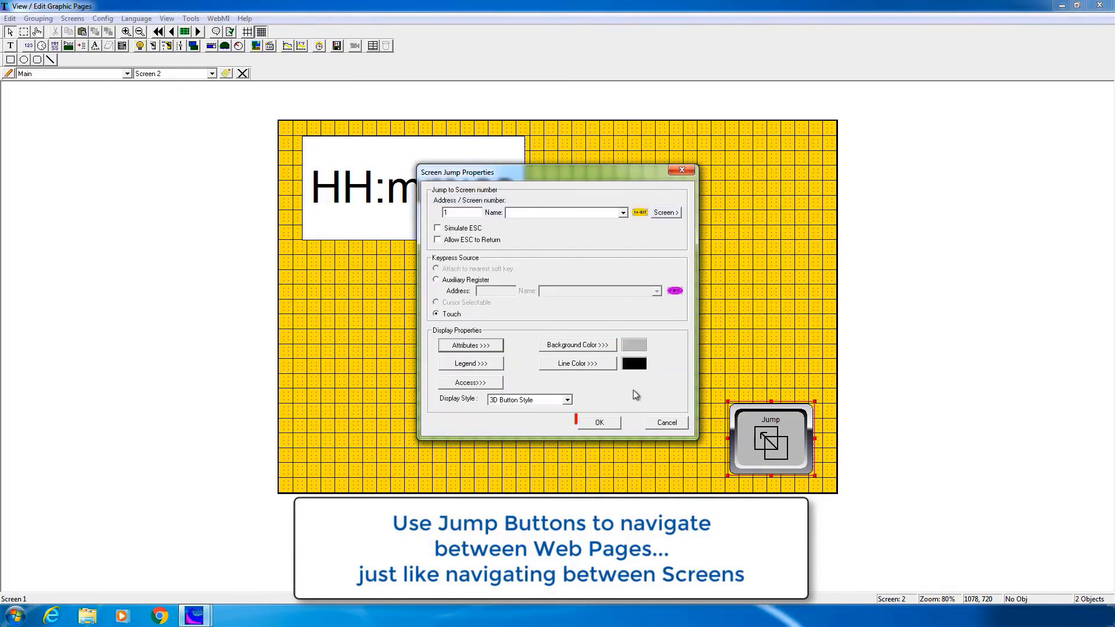
{"action": "left_click", "coordinate": [599, 422]}
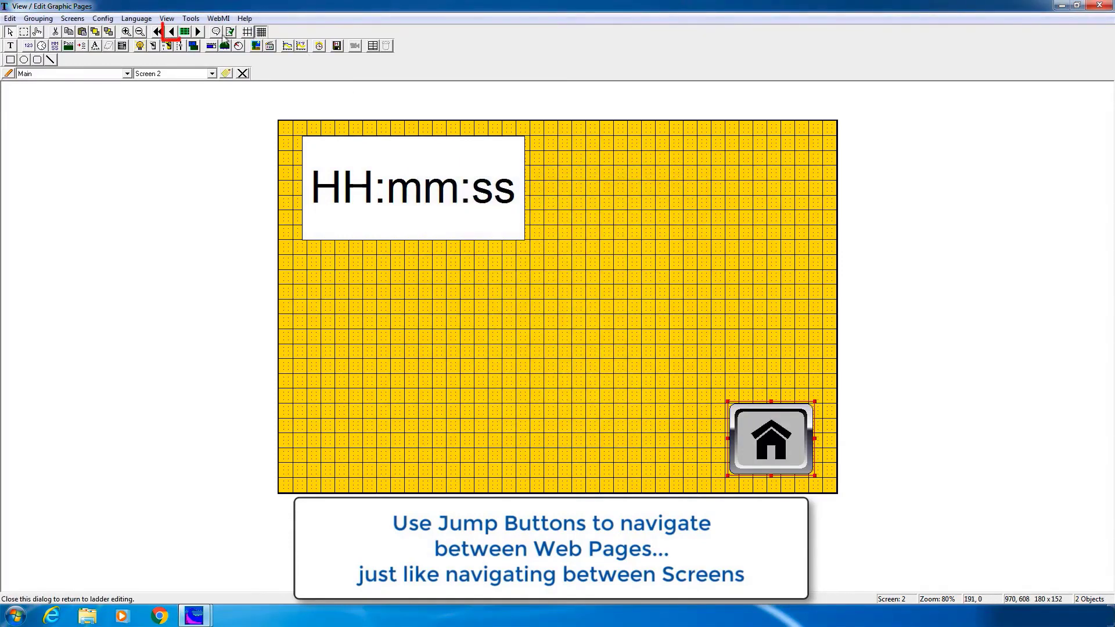
Back on Screen 1, delete the HH:mm:ss time display and move the gauge higher
{"action": "left_click", "coordinate": [172, 32]}
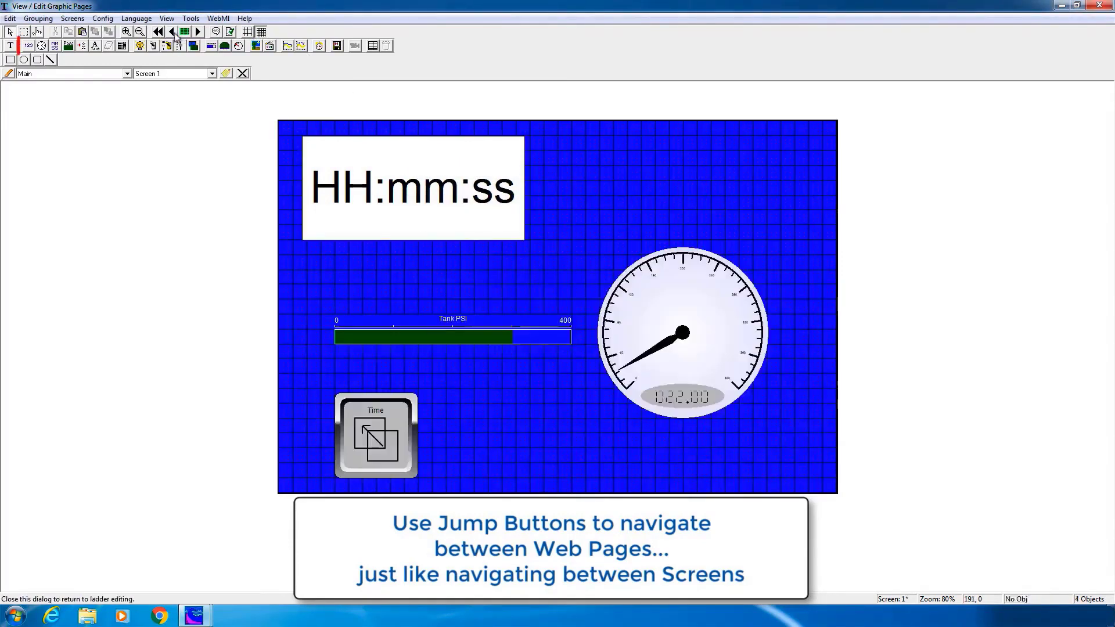
{"action": "right_click", "coordinate": [477, 202]}
{"action": "left_click", "coordinate": [497, 216]}
{"action": "left_click_drag", "start_coordinate": [664, 320], "coordinate": [687, 249]}
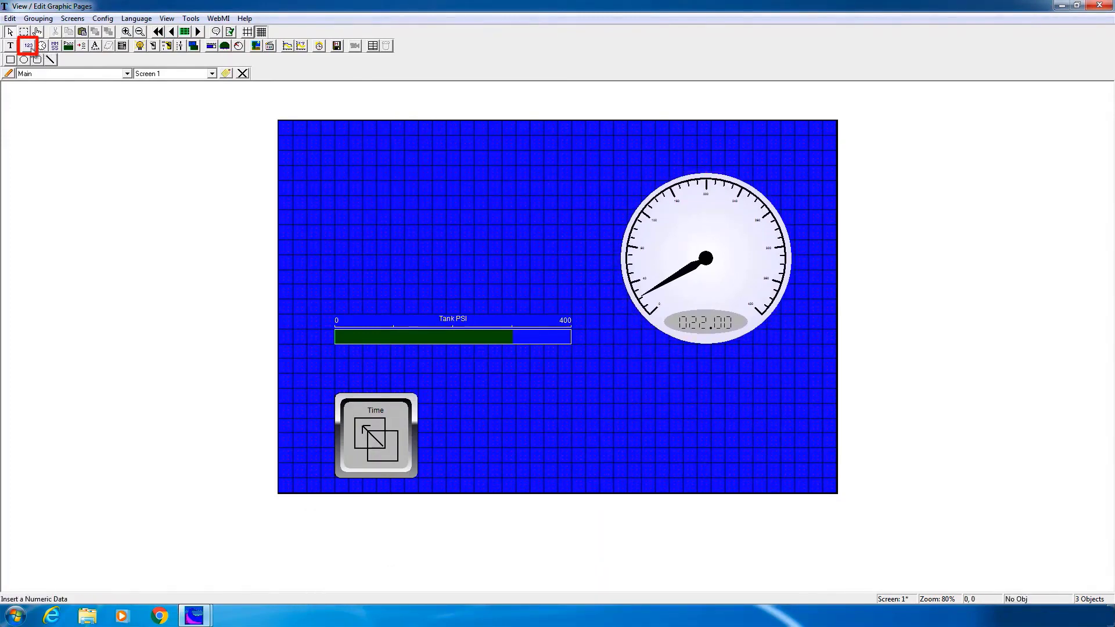
Add a numeric display at the upper left bound to Tank_PSI with psi units and font size 28
{"action": "left_click", "coordinate": [30, 48]}
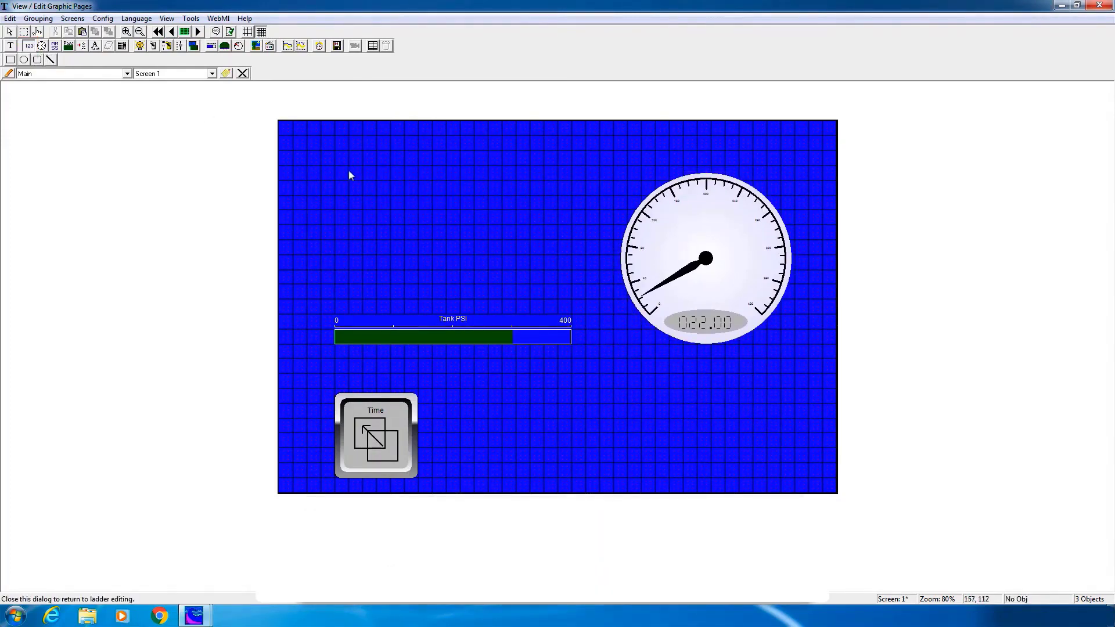
{"action": "left_click_drag", "start_coordinate": [349, 170], "coordinate": [476, 246]}
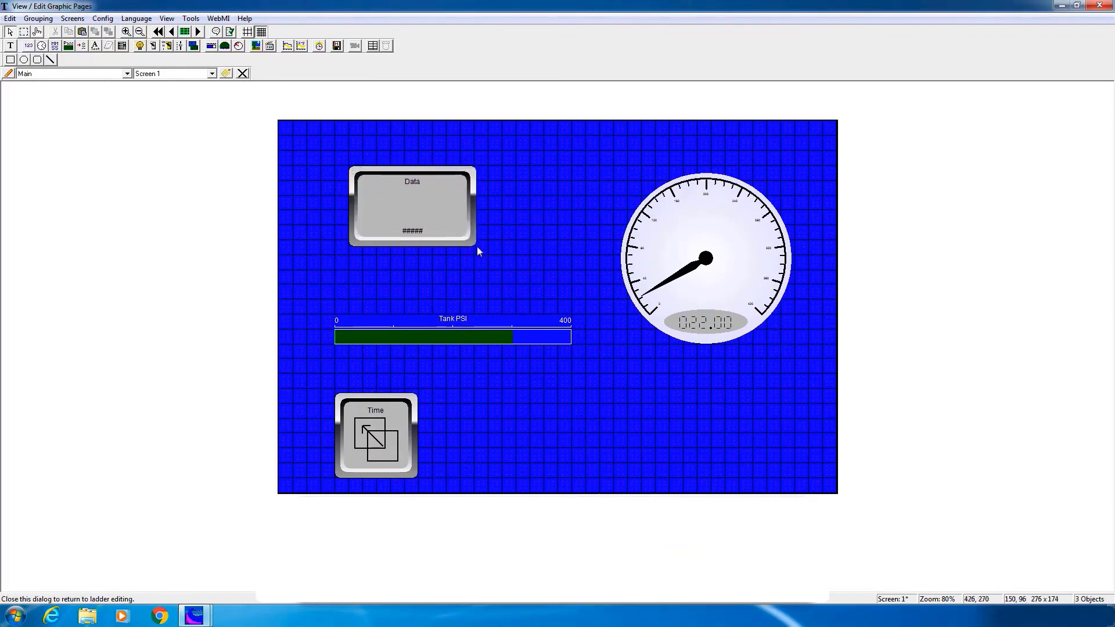
{"action": "double_click", "coordinate": [430, 214]}
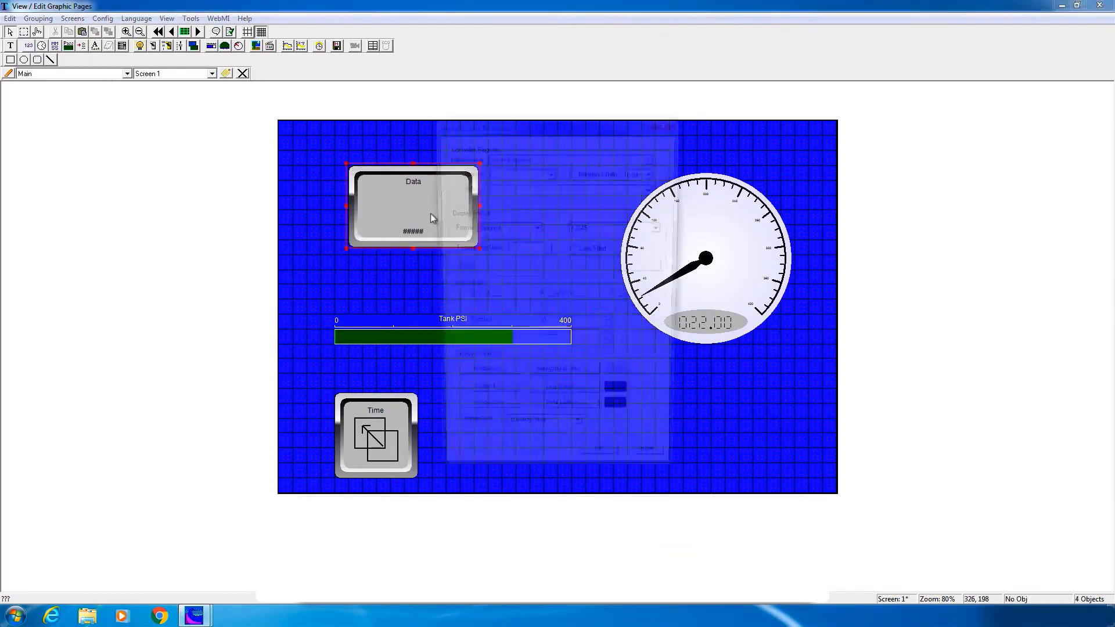
{"action": "left_click", "coordinate": [653, 187]}
{"action": "scroll", "coordinate": [656, 229], "scroll_direction": "down", "scroll_amount": 3}
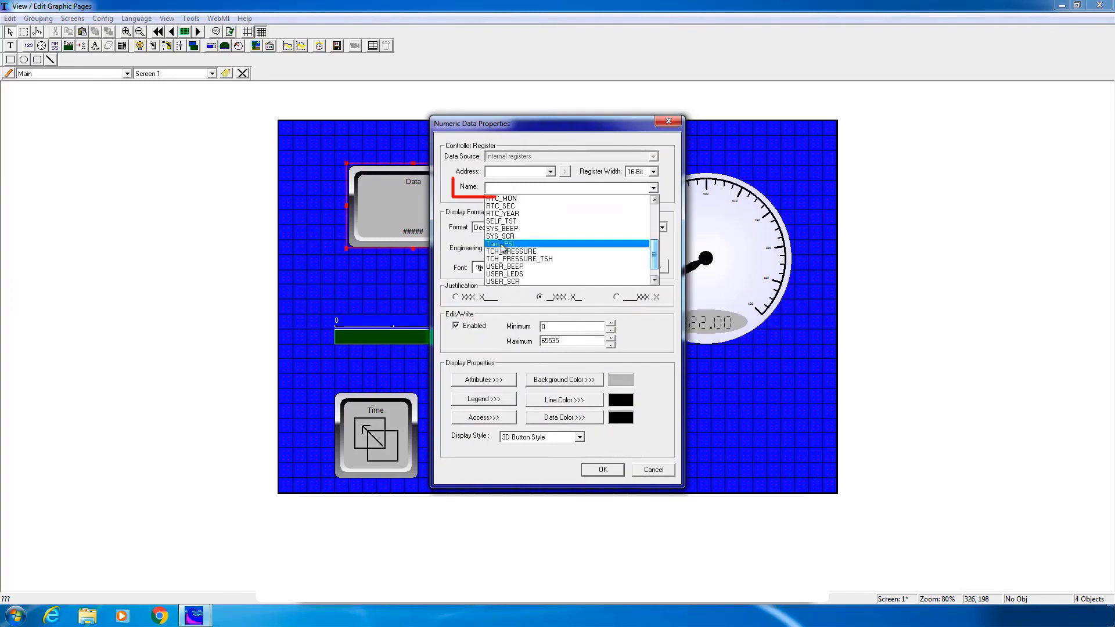
{"action": "left_click", "coordinate": [516, 249]}
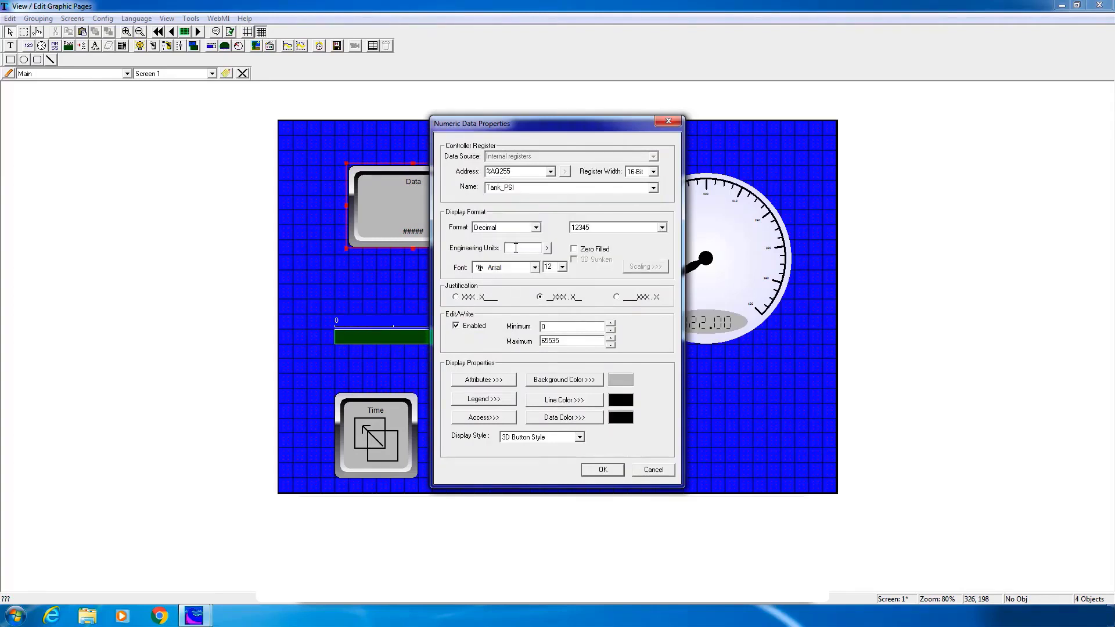
{"action": "type", "text": "psi"}
{"action": "left_click", "coordinate": [561, 267]}
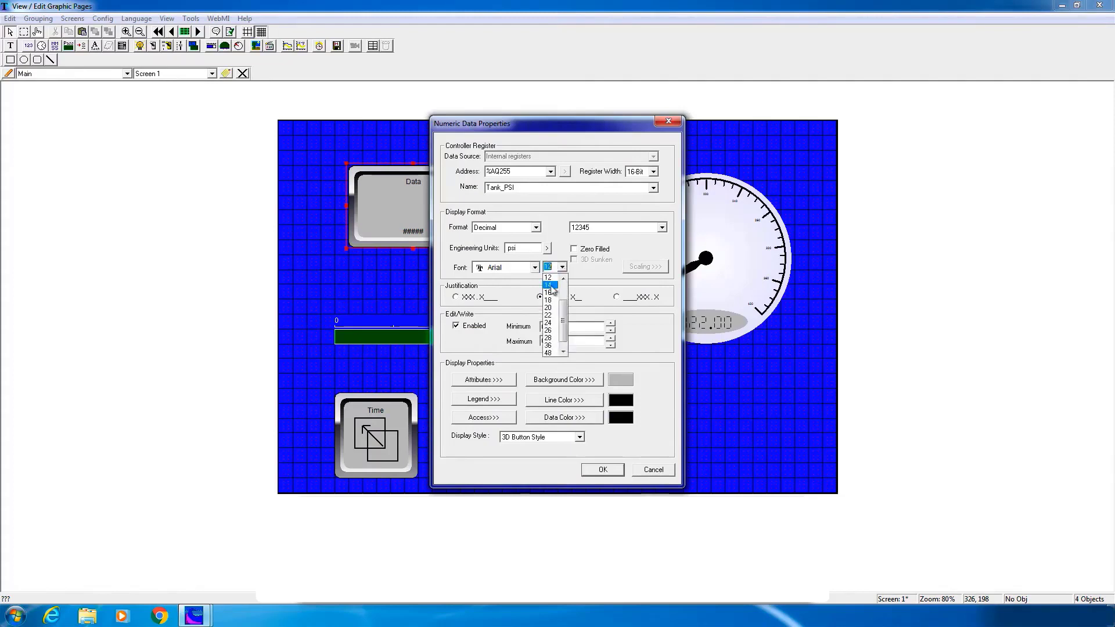
{"action": "left_click", "coordinate": [555, 338]}
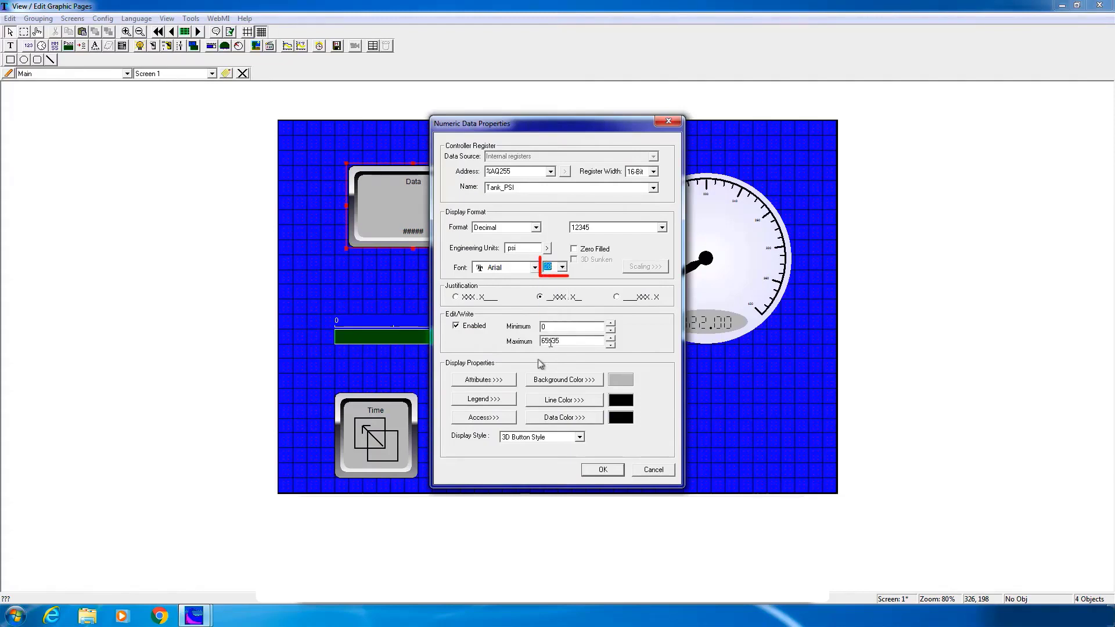
Label the numeric display 'Tank PSI' at font size 48 and make it read-only
{"action": "left_click", "coordinate": [484, 399]}
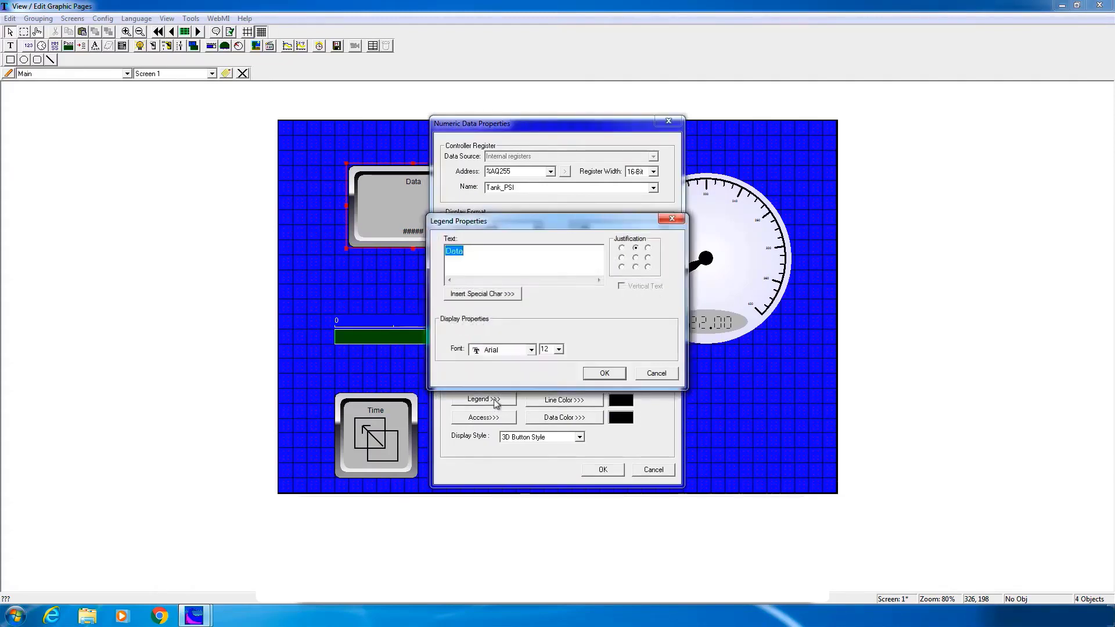
{"action": "type", "text": "Tank PSI"}
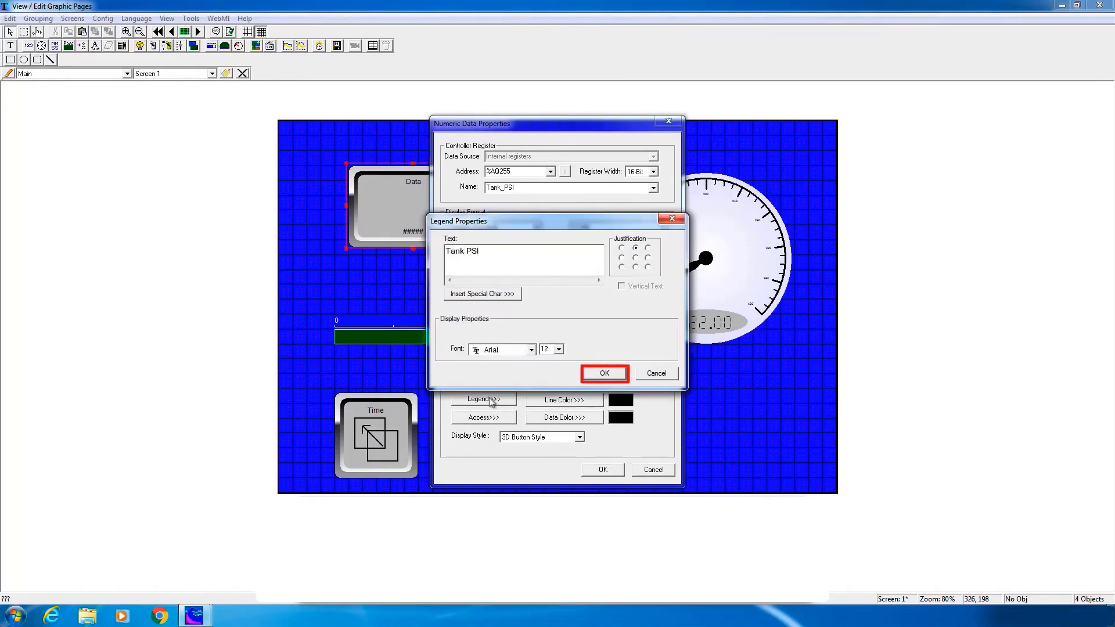
{"action": "left_click", "coordinate": [601, 376]}
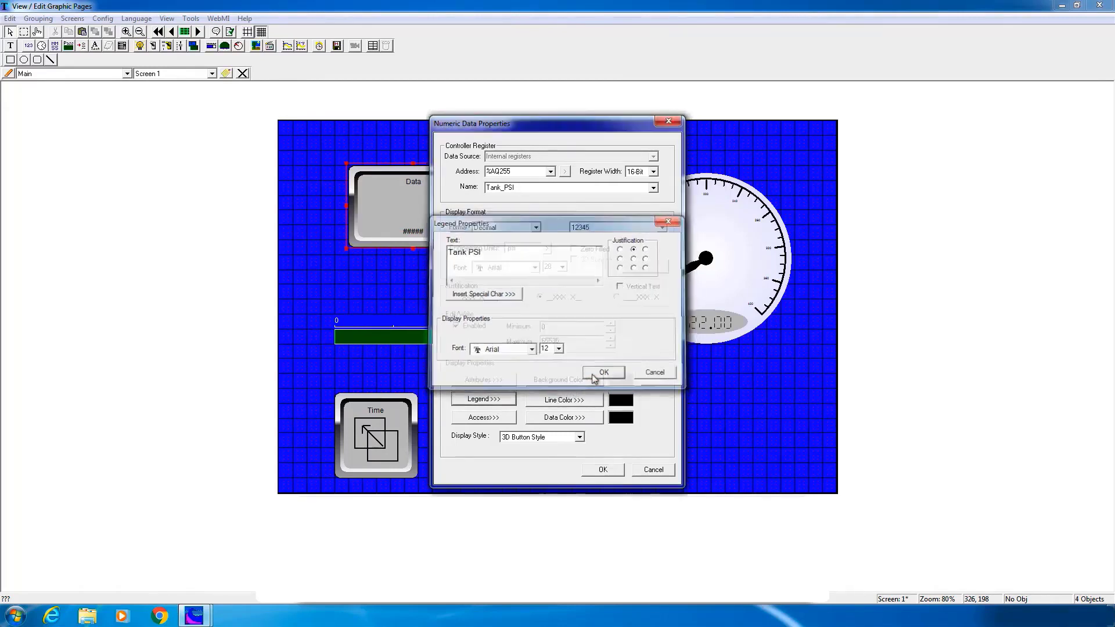
{"action": "left_click", "coordinate": [456, 326]}
{"action": "left_click", "coordinate": [457, 326]}
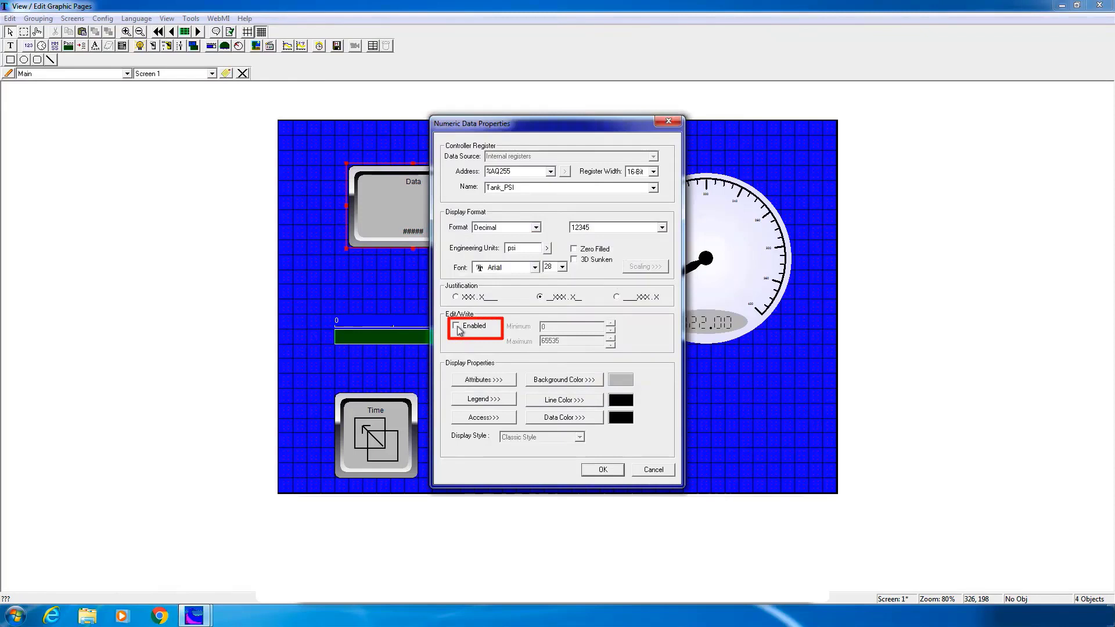
{"action": "left_click", "coordinate": [484, 399]}
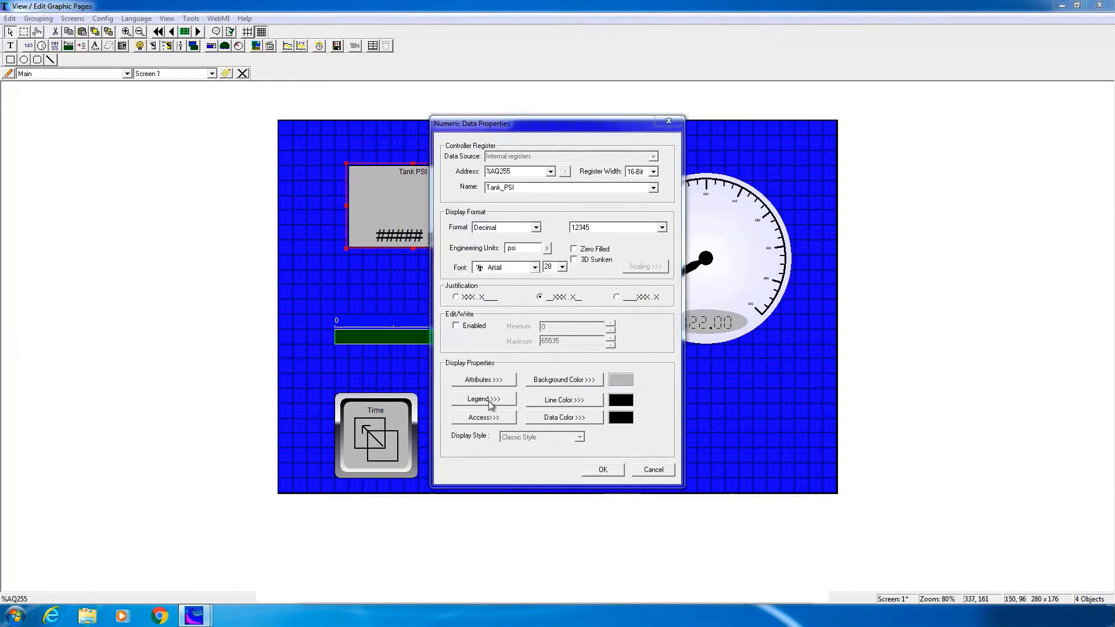
{"action": "left_click", "coordinate": [559, 349]}
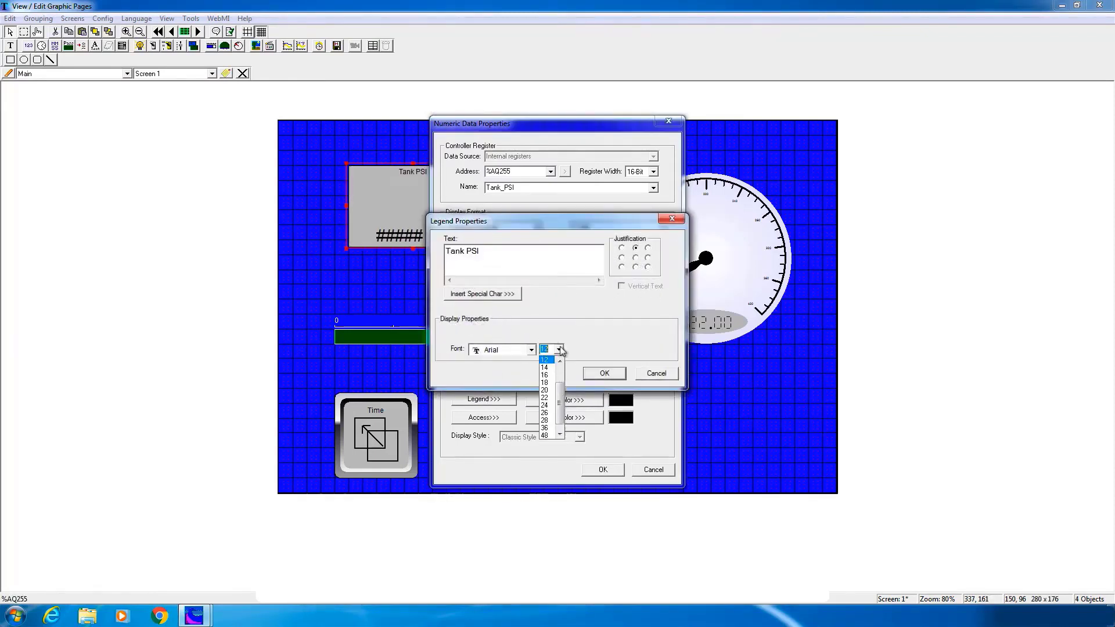
{"action": "left_click", "coordinate": [546, 439]}
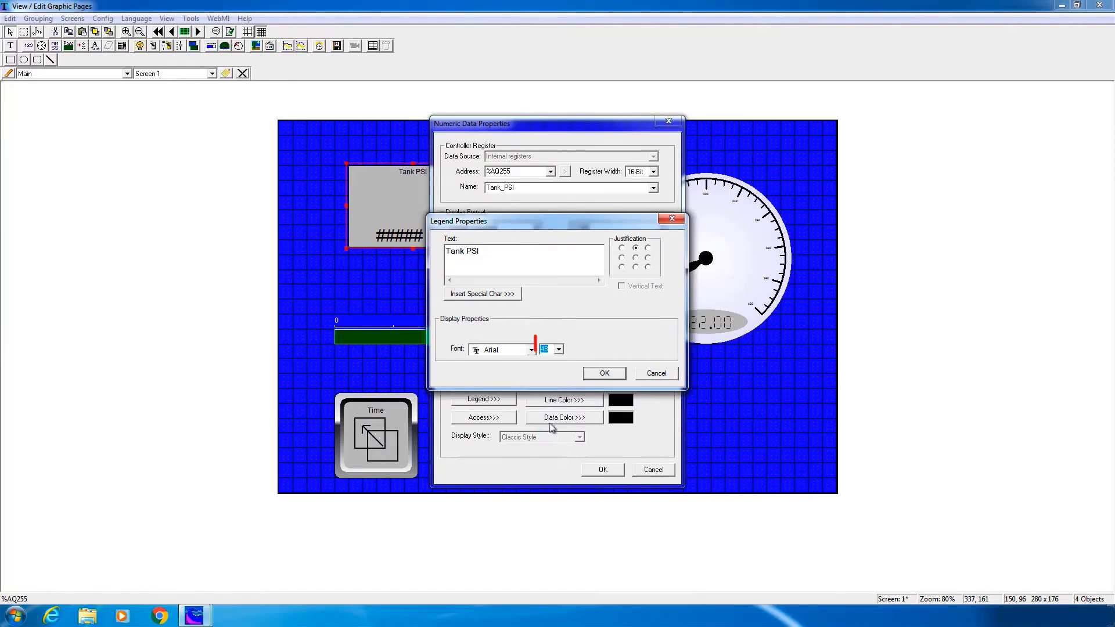
{"action": "left_click", "coordinate": [599, 374]}
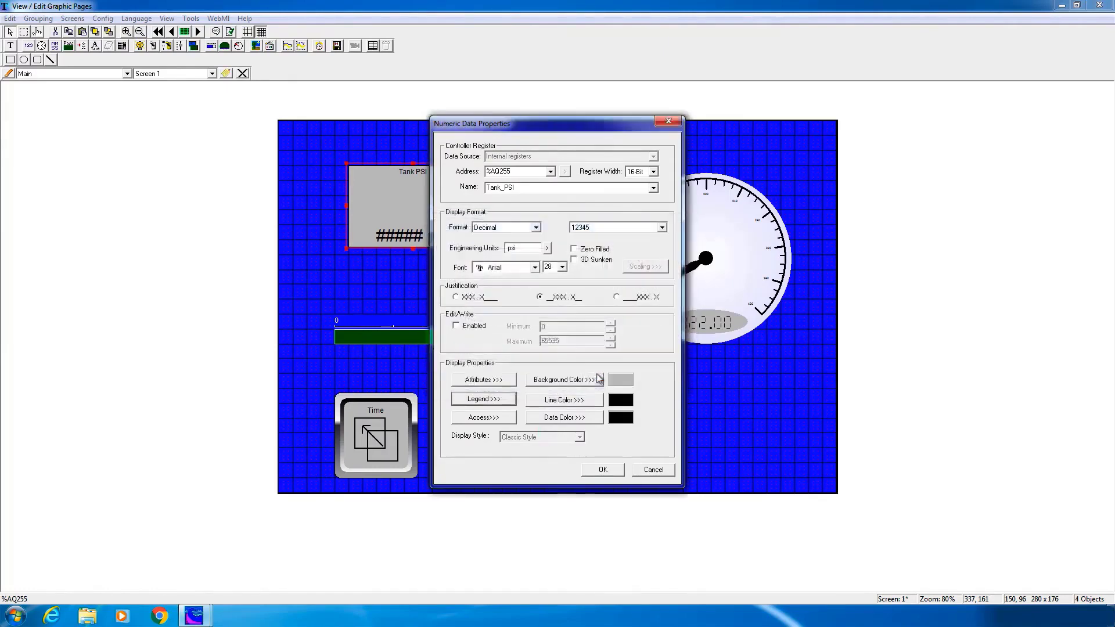
{"action": "left_click", "coordinate": [605, 471]}
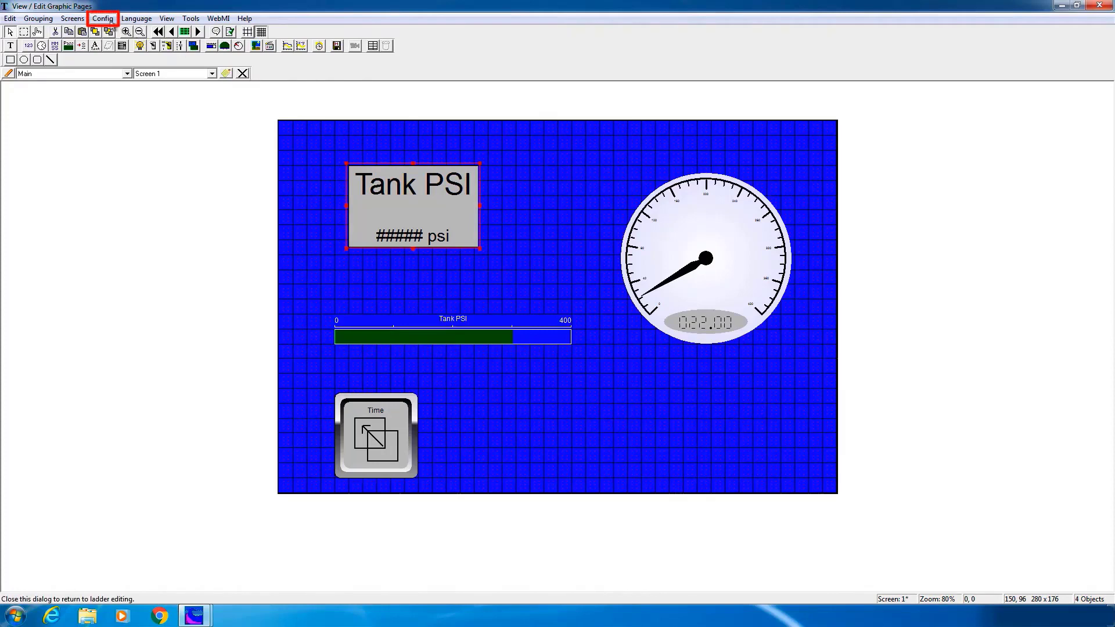
In User Security Configuration, add a user with a username, password and access level 3, and enable WebMI Support
{"action": "left_click", "coordinate": [108, 22]}
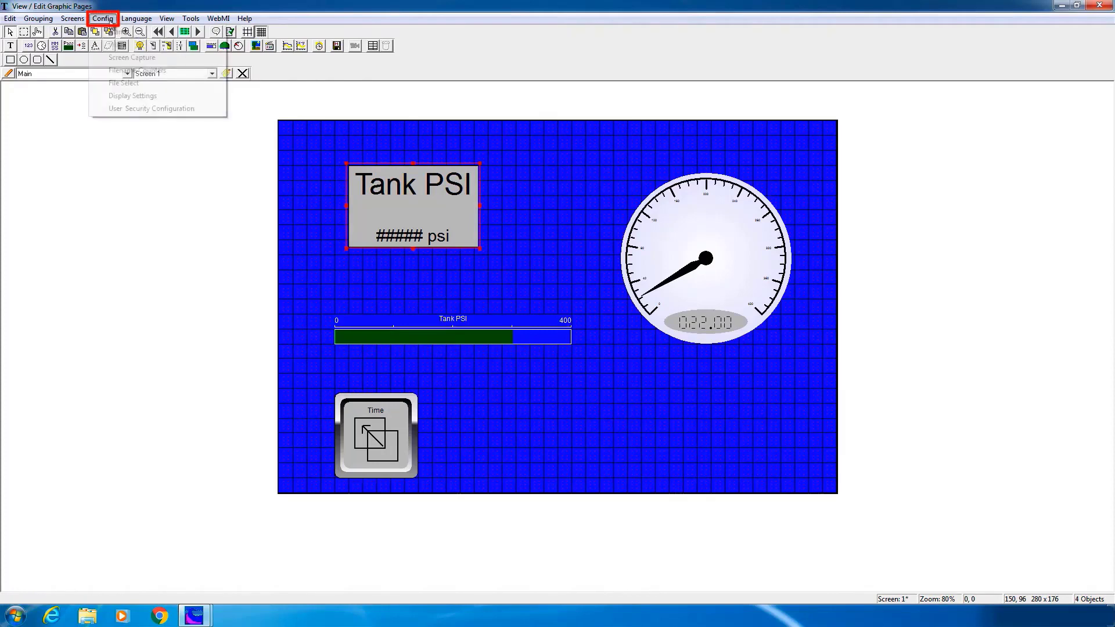
{"action": "left_click", "coordinate": [147, 110]}
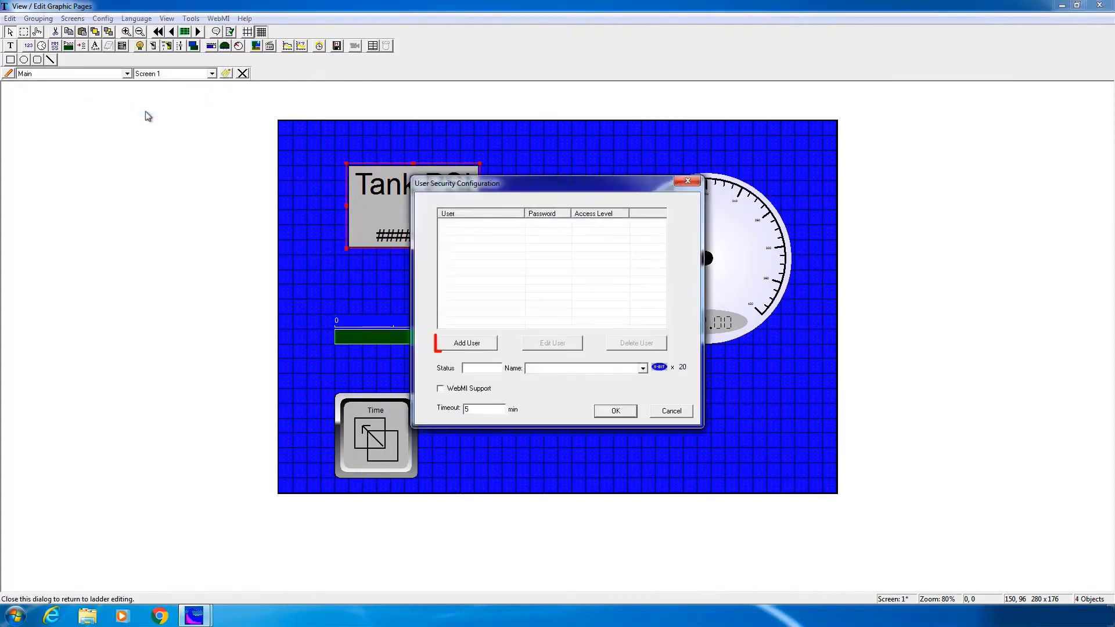
{"action": "left_click", "coordinate": [457, 348]}
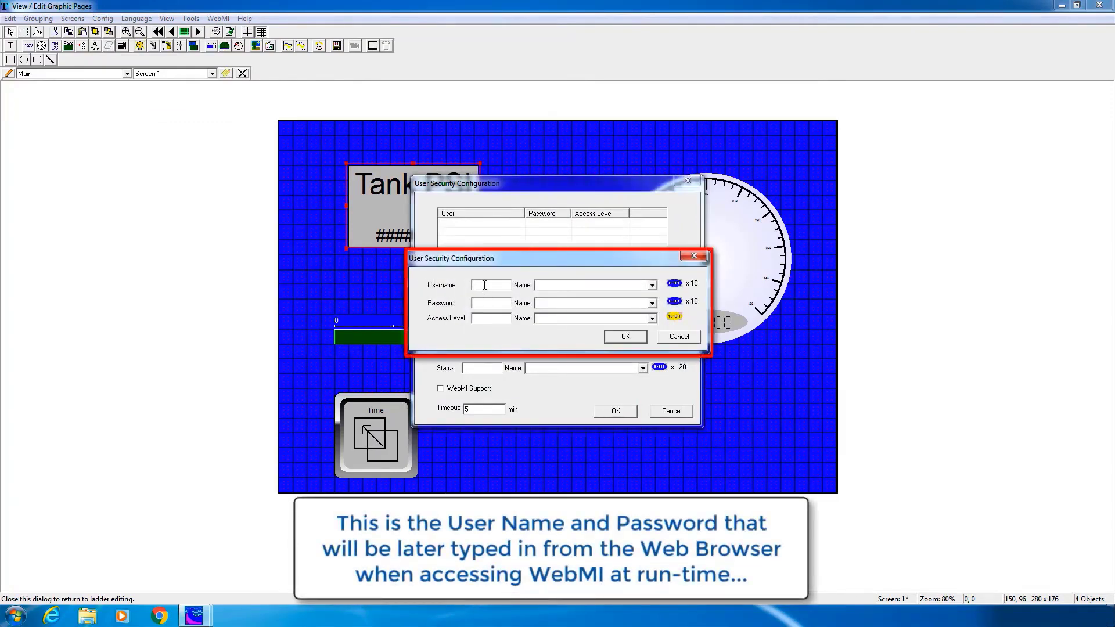
{"action": "left_click", "coordinate": [484, 285]}
{"action": "type", "text": "Chuck"}
{"action": "key", "text": "Tab"}
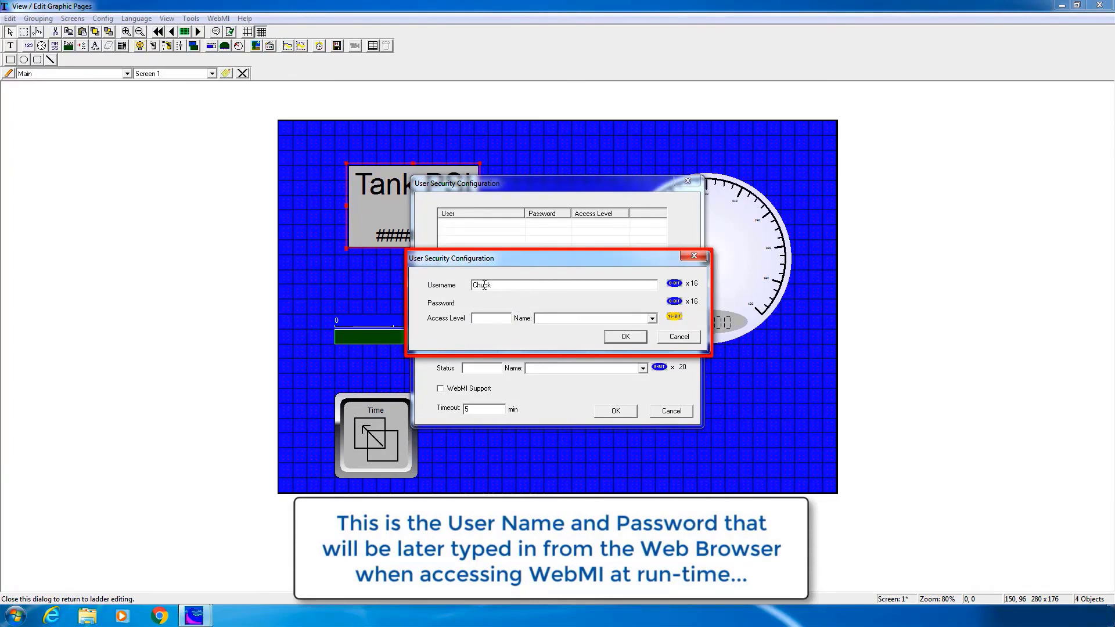
{"action": "type", "text": "XYZ123"}
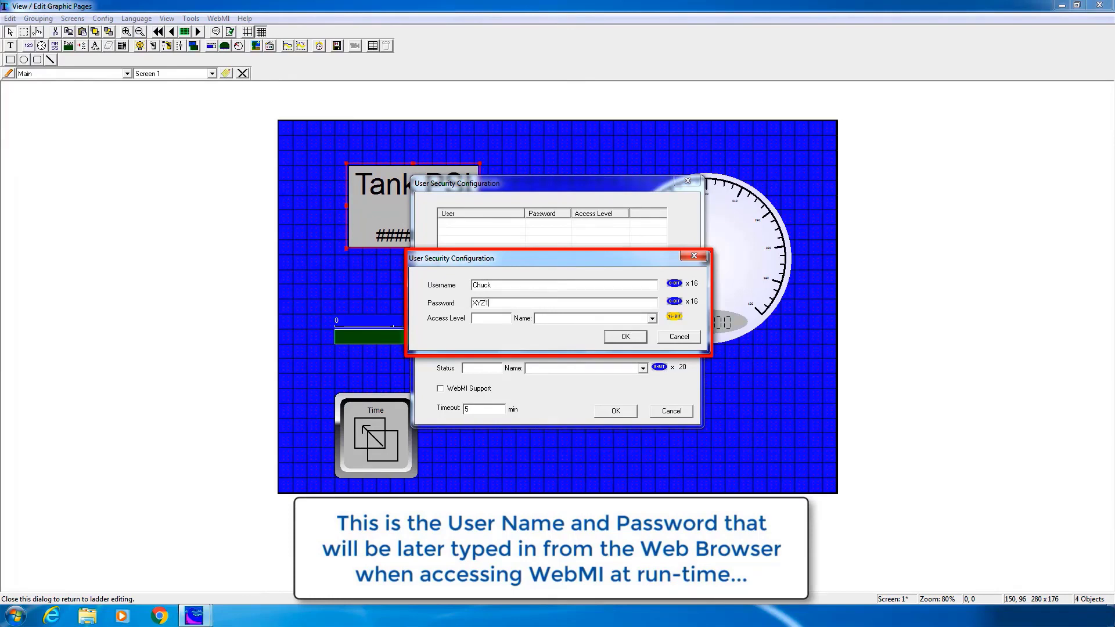
{"action": "left_click", "coordinate": [486, 319]}
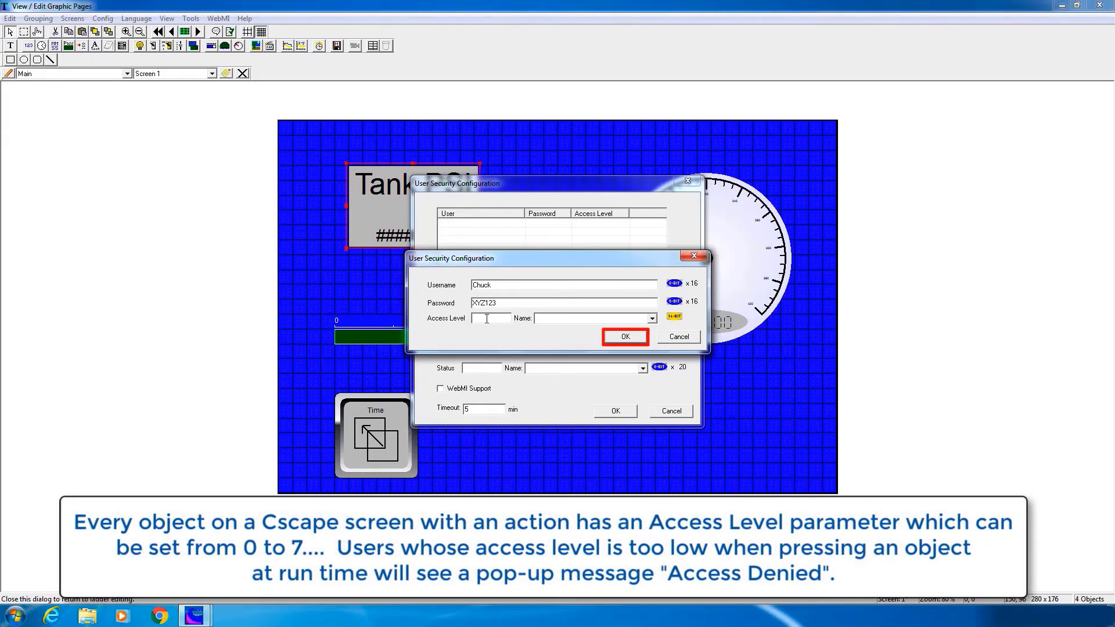
{"action": "type", "text": "3"}
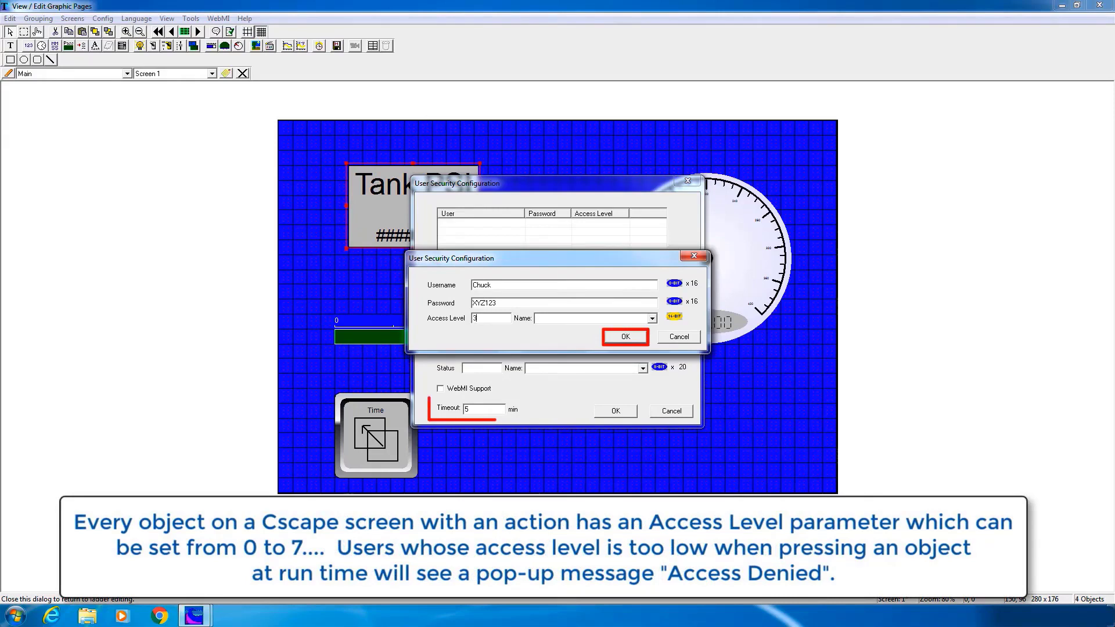
{"action": "left_click", "coordinate": [623, 337]}
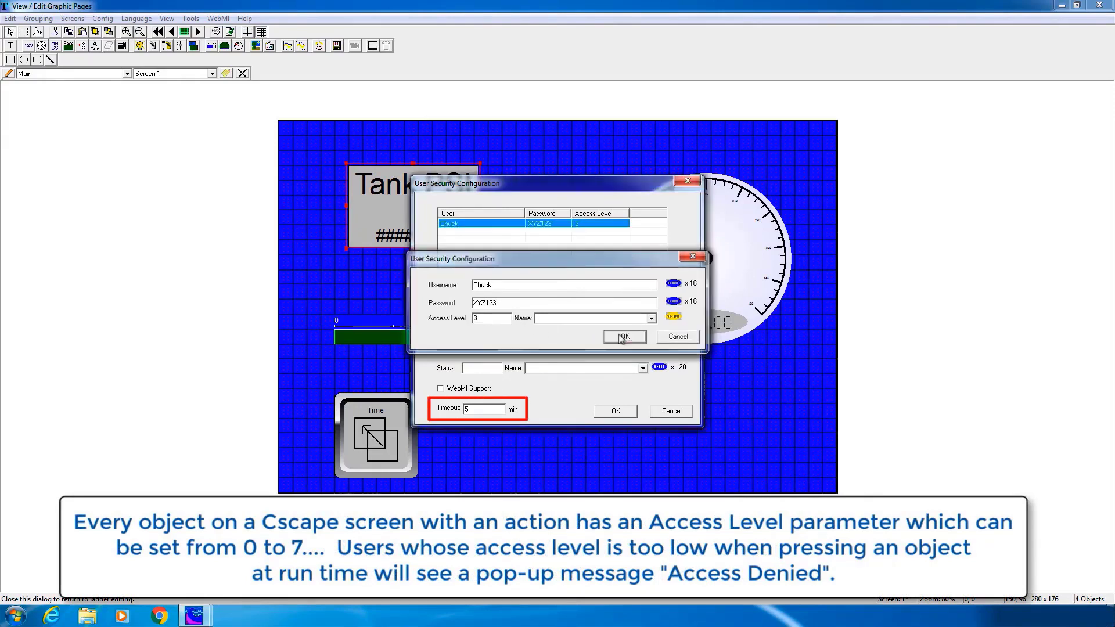
{"action": "left_click", "coordinate": [444, 389]}
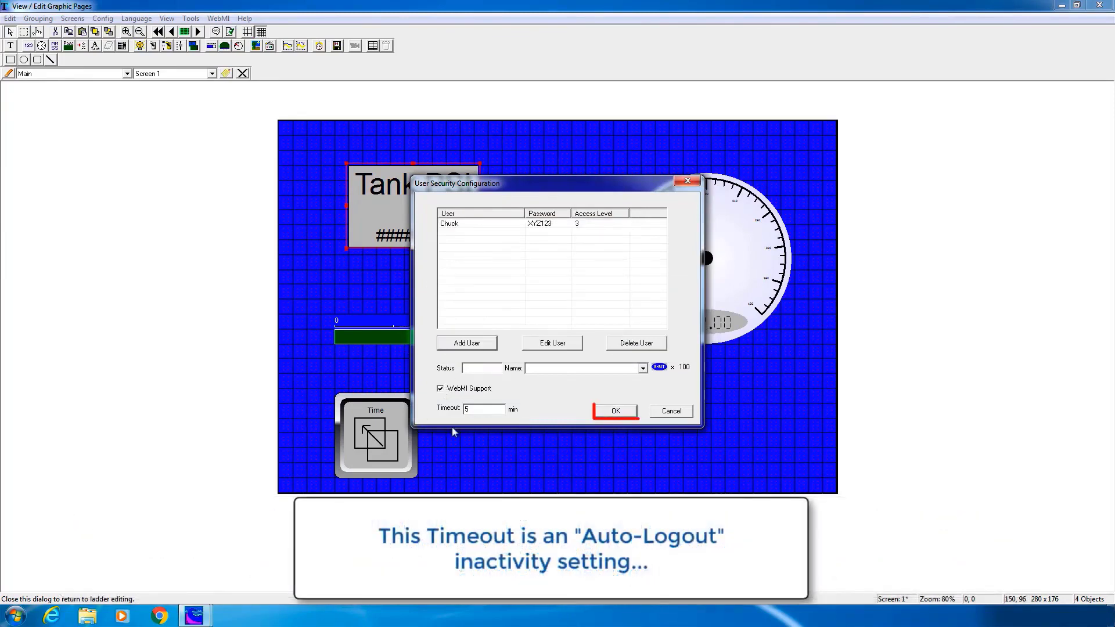
Close the security settings and set the web page title to 'Ace Manufacturing'
{"action": "left_click", "coordinate": [612, 412]}
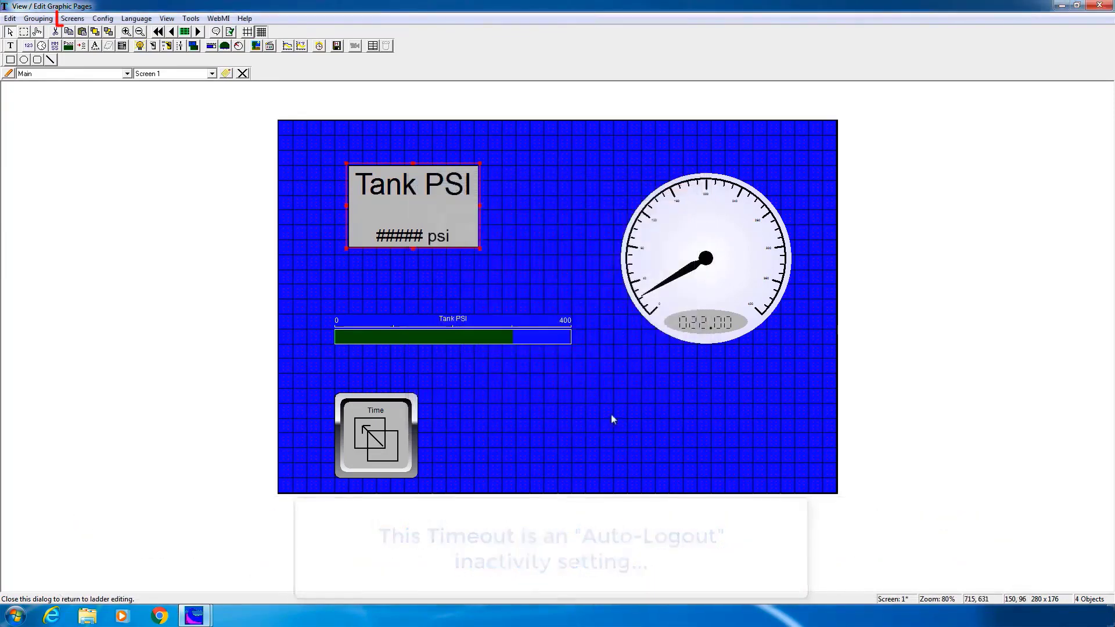
{"action": "left_click", "coordinate": [78, 19]}
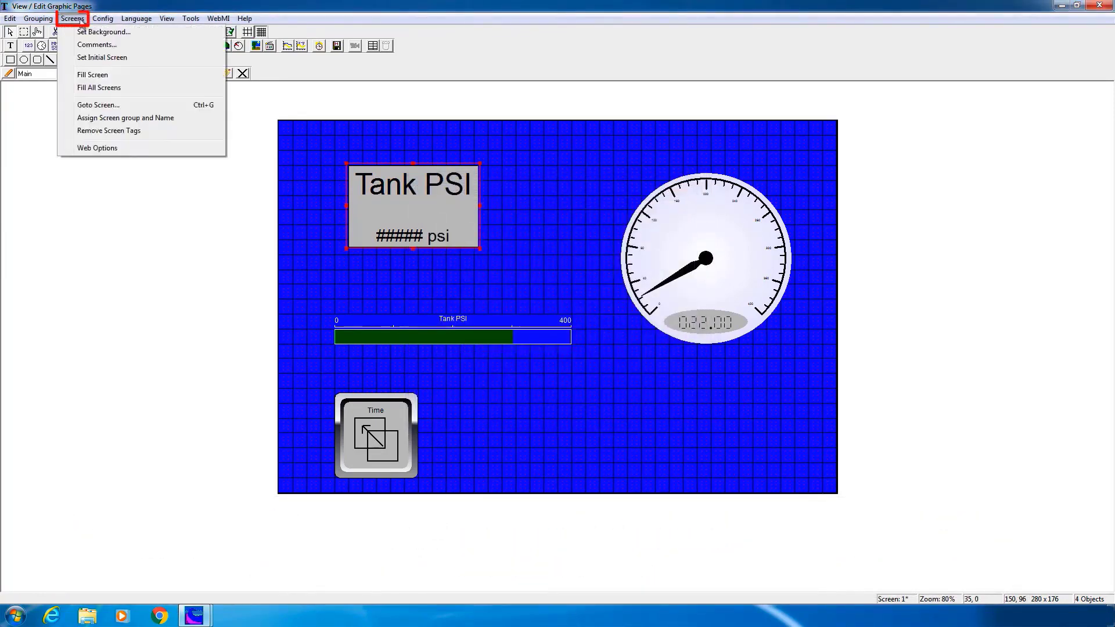
{"action": "left_click", "coordinate": [109, 148]}
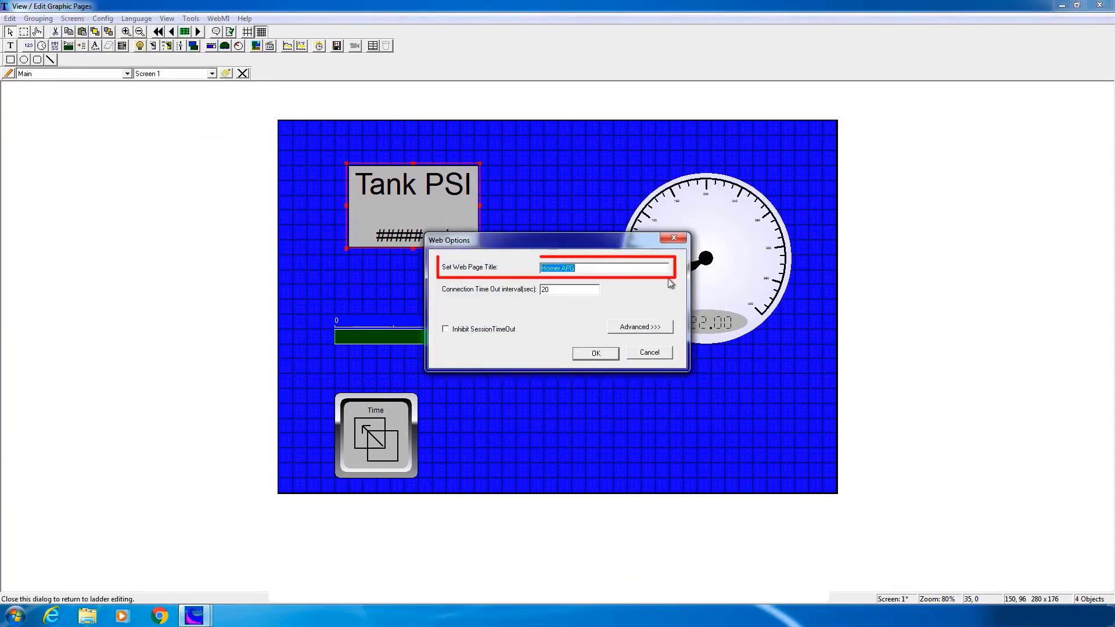
{"action": "type", "text": "Ace Manufacturing"}
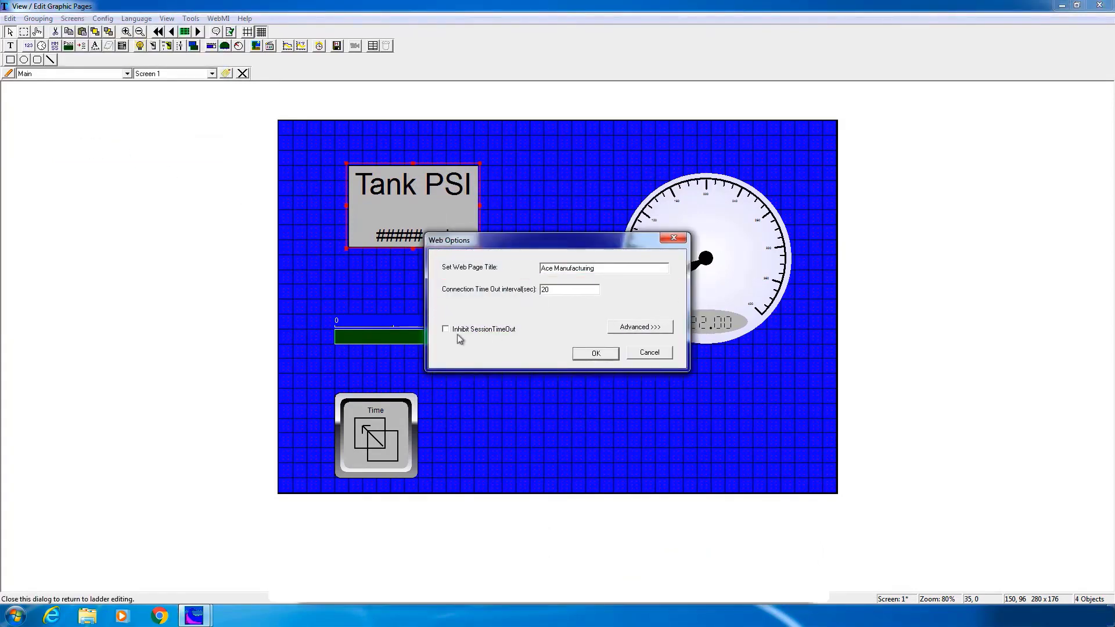
{"action": "left_click", "coordinate": [597, 353]}
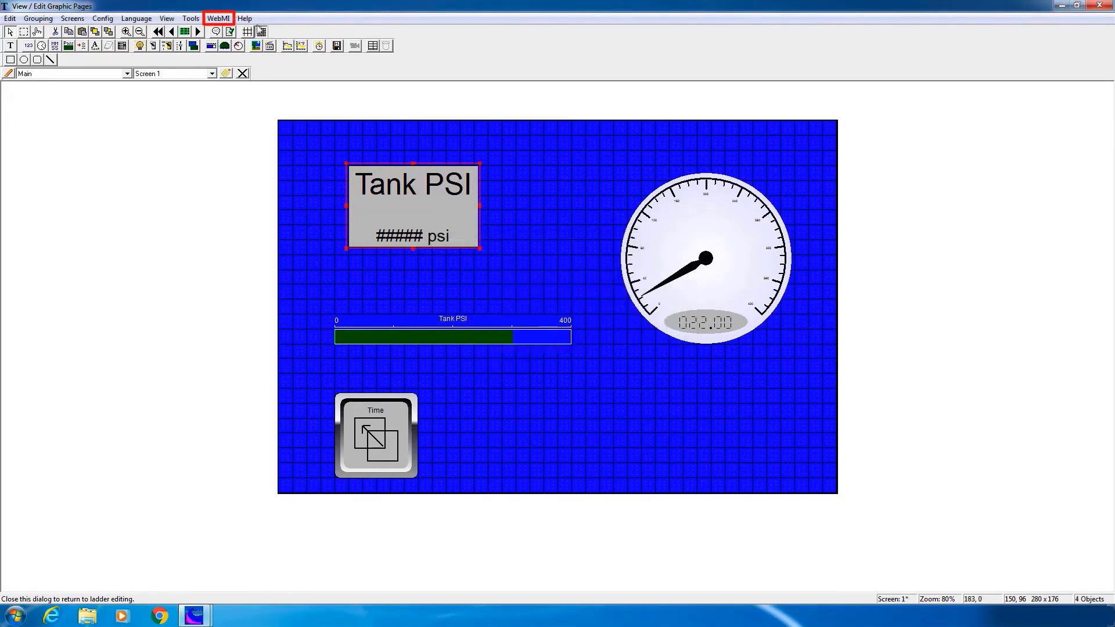
Publish the WebMI files to removable media on the Desktop, then close the graphics editor
{"action": "left_click", "coordinate": [224, 21]}
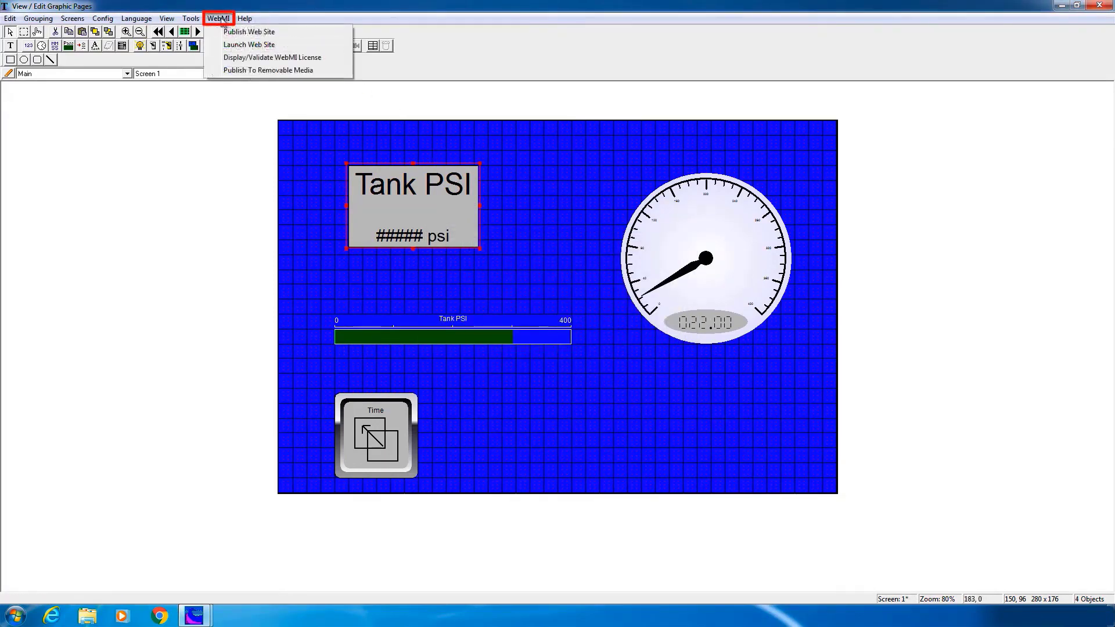
{"action": "left_click", "coordinate": [255, 70]}
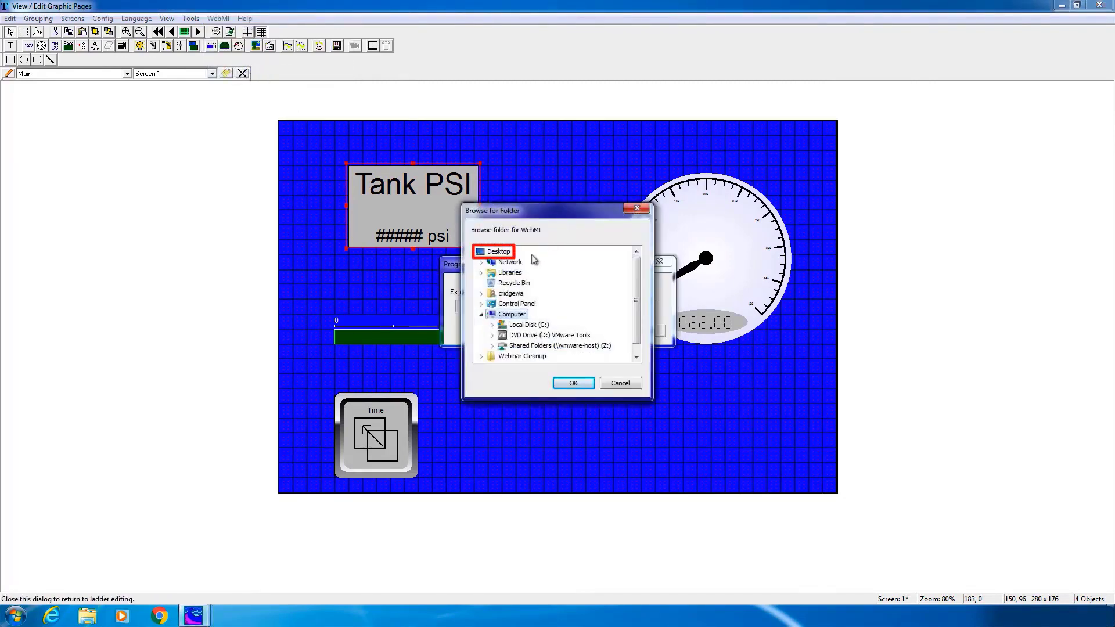
{"action": "left_click", "coordinate": [571, 383]}
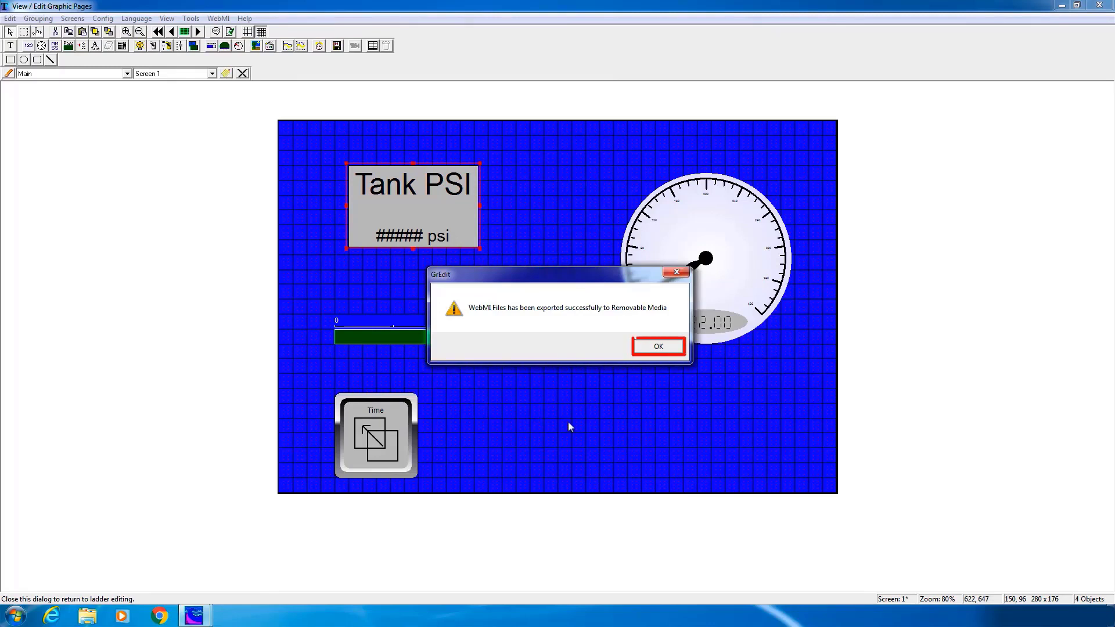
{"action": "left_click", "coordinate": [657, 347]}
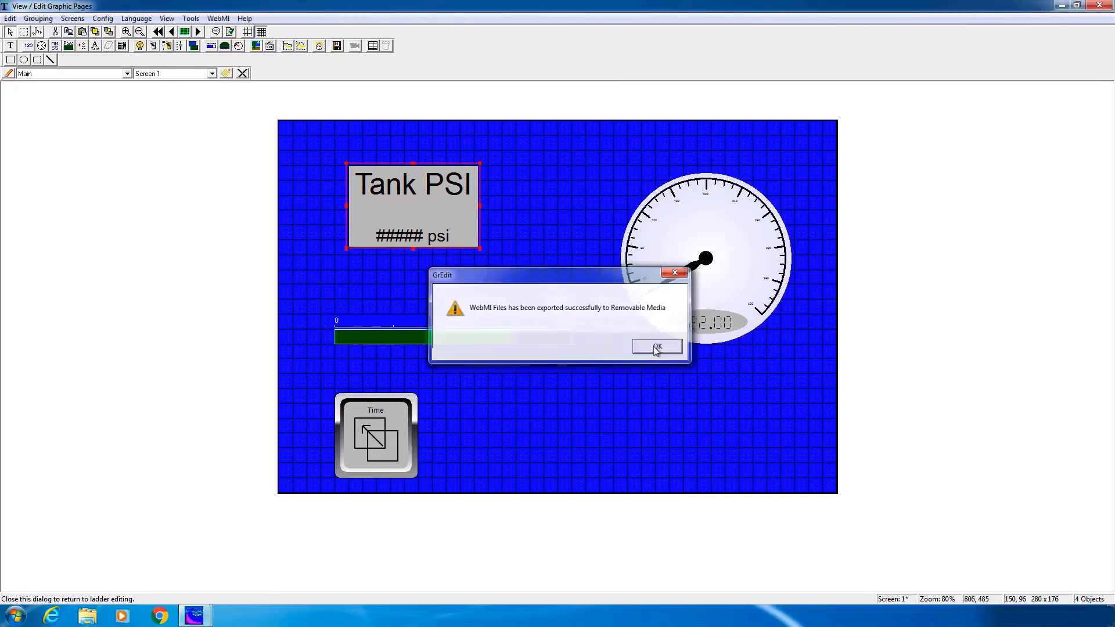
{"action": "left_click", "coordinate": [1104, 6]}
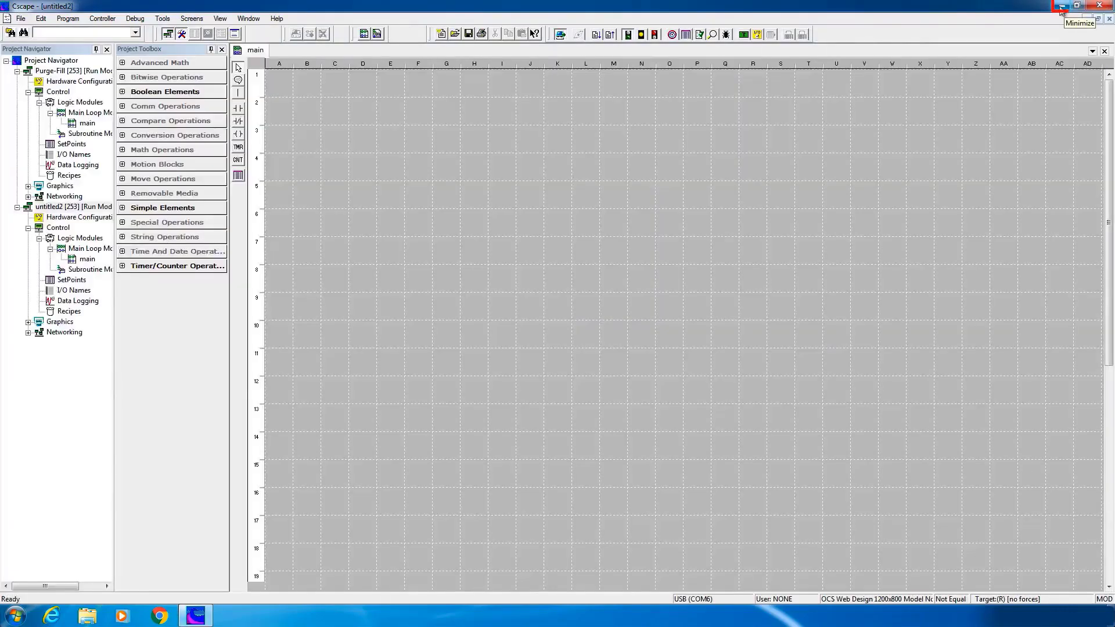
Send the desktop's webMI folder to Removable Disk (E:) and verify it there in Explorer
{"action": "left_click", "coordinate": [1061, 8]}
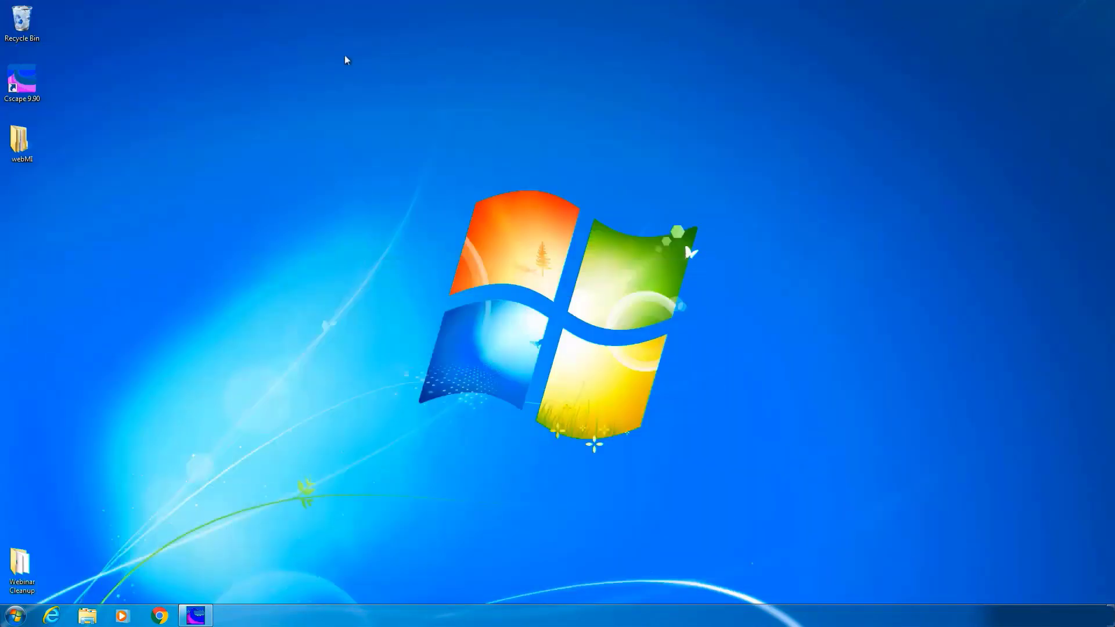
{"action": "right_click", "coordinate": [19, 147]}
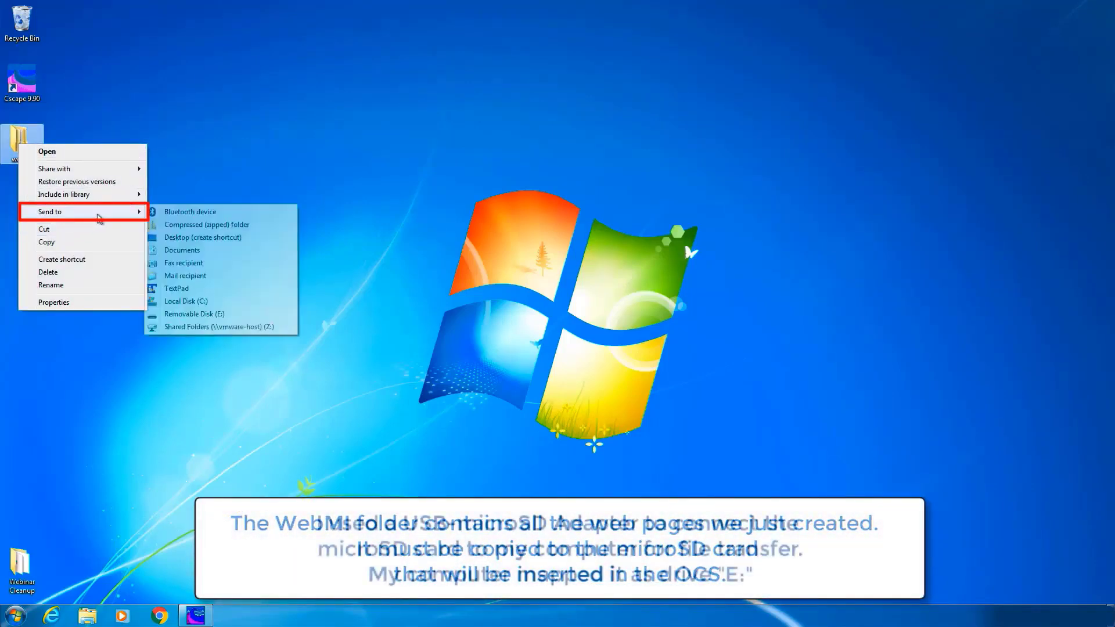
{"action": "mouse_move", "coordinate": [87, 212]}
{"action": "left_click", "coordinate": [194, 309]}
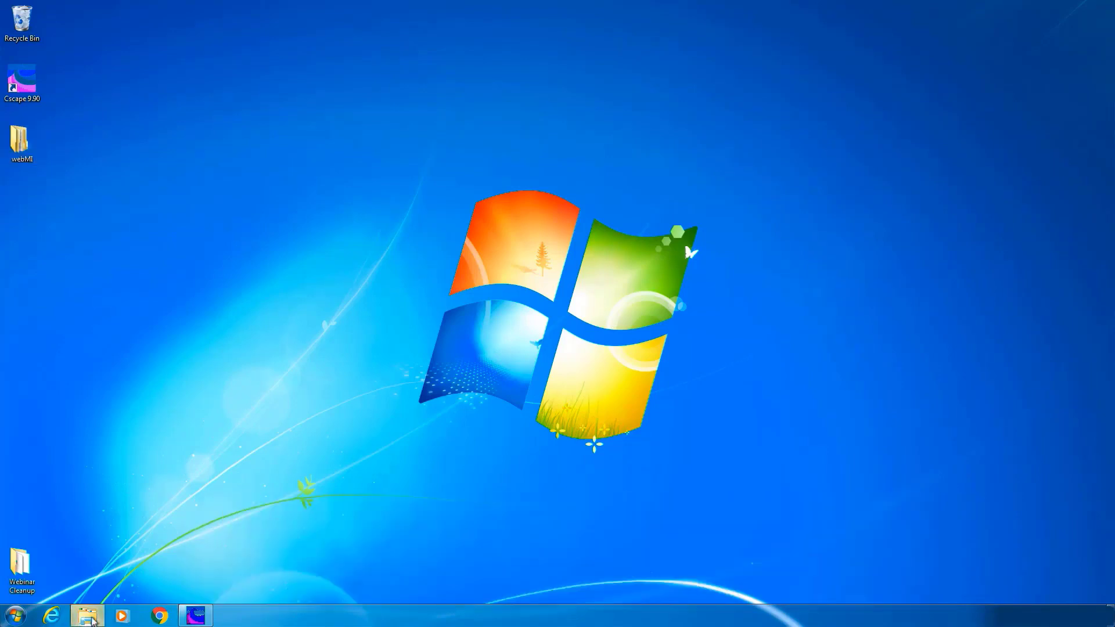
{"action": "left_click", "coordinate": [91, 618]}
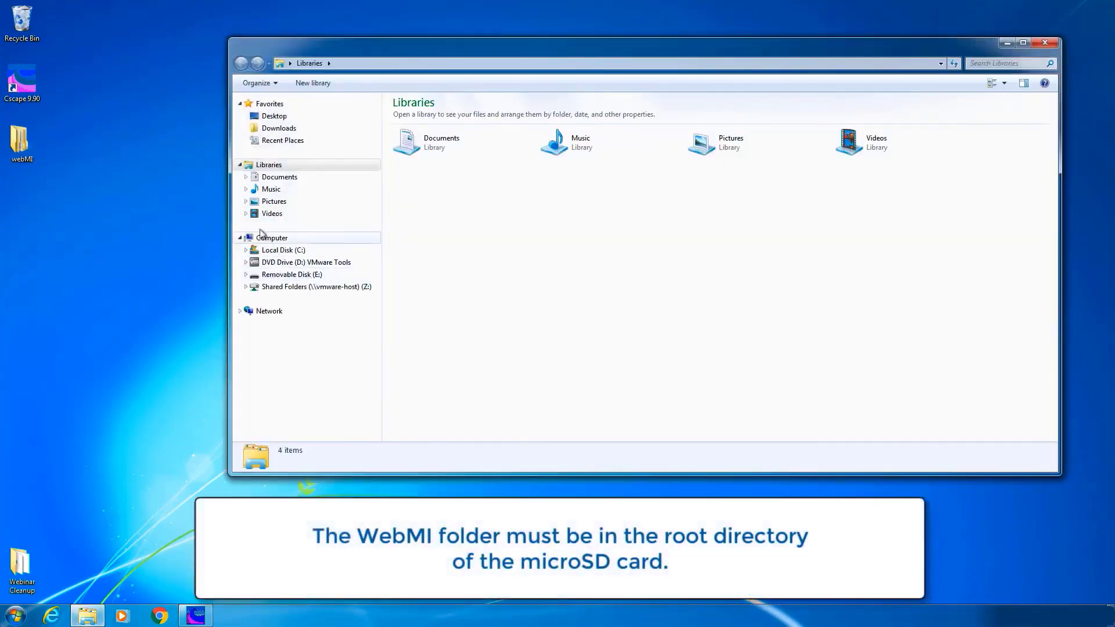
{"action": "left_click", "coordinate": [292, 276]}
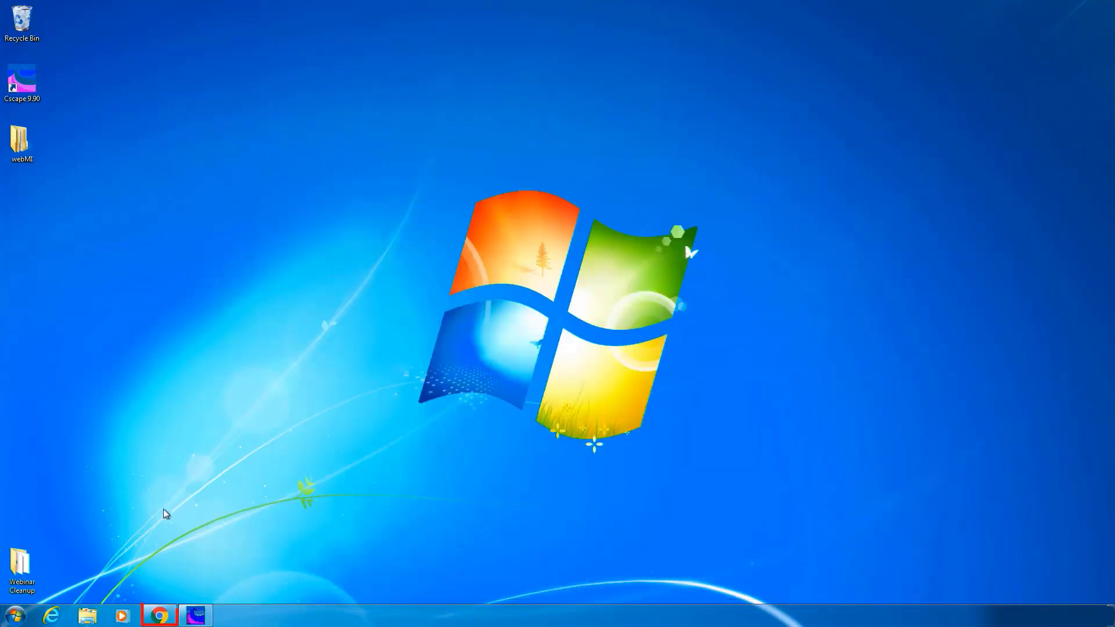
Open Chrome and go to the controller at 192.168.0.25
{"action": "left_click", "coordinate": [159, 616]}
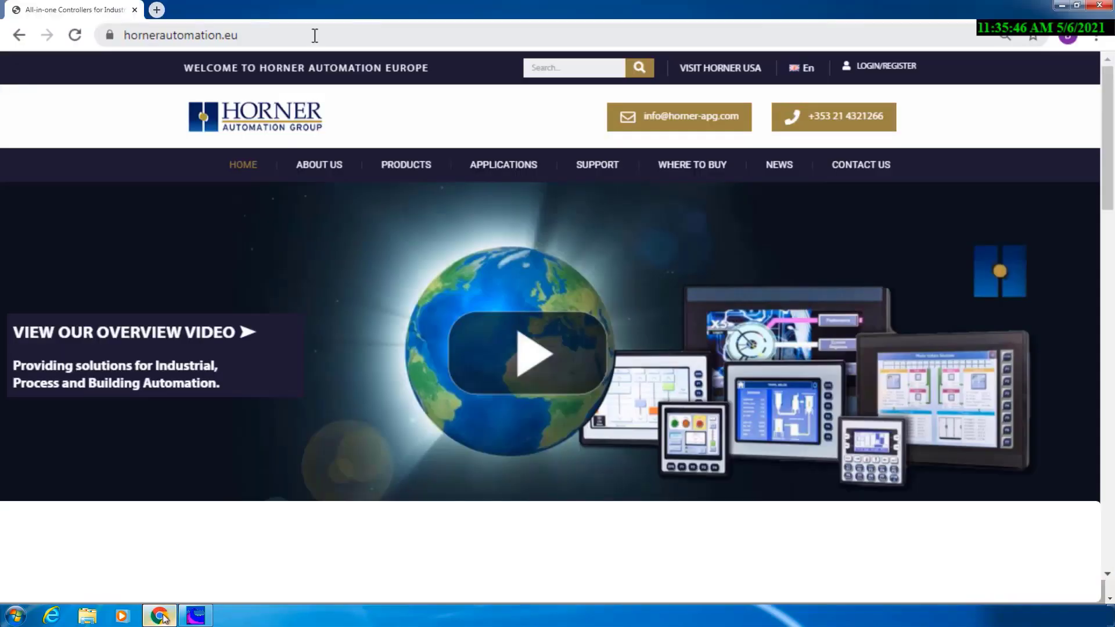
{"action": "left_click", "coordinate": [314, 35]}
{"action": "type", "text": "192.168.0.25"}
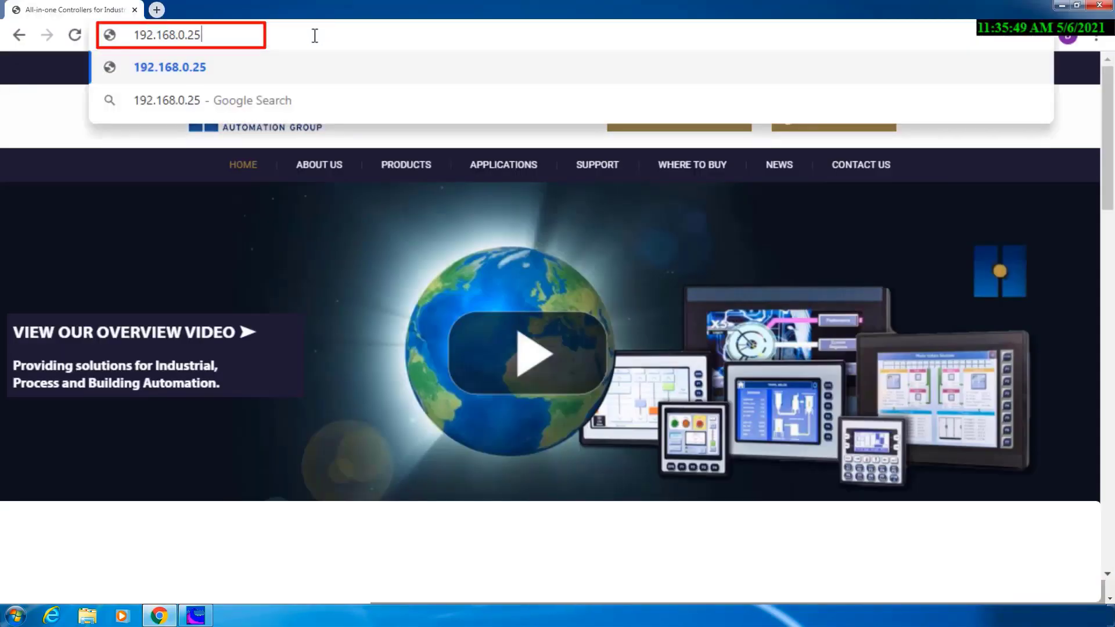
{"action": "key", "text": "Return"}
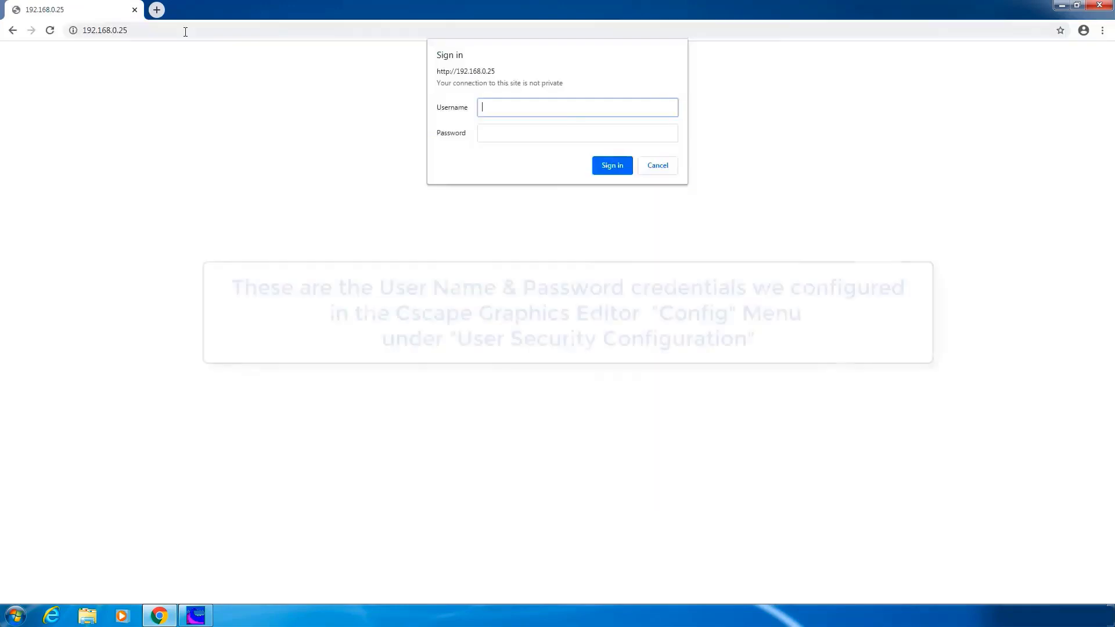
Sign in to the WebMI site with the configured username and password, then show the Time screen
{"action": "type", "text": "Chuck"}
{"action": "key", "text": "Tab"}
{"action": "type", "text": "******"}
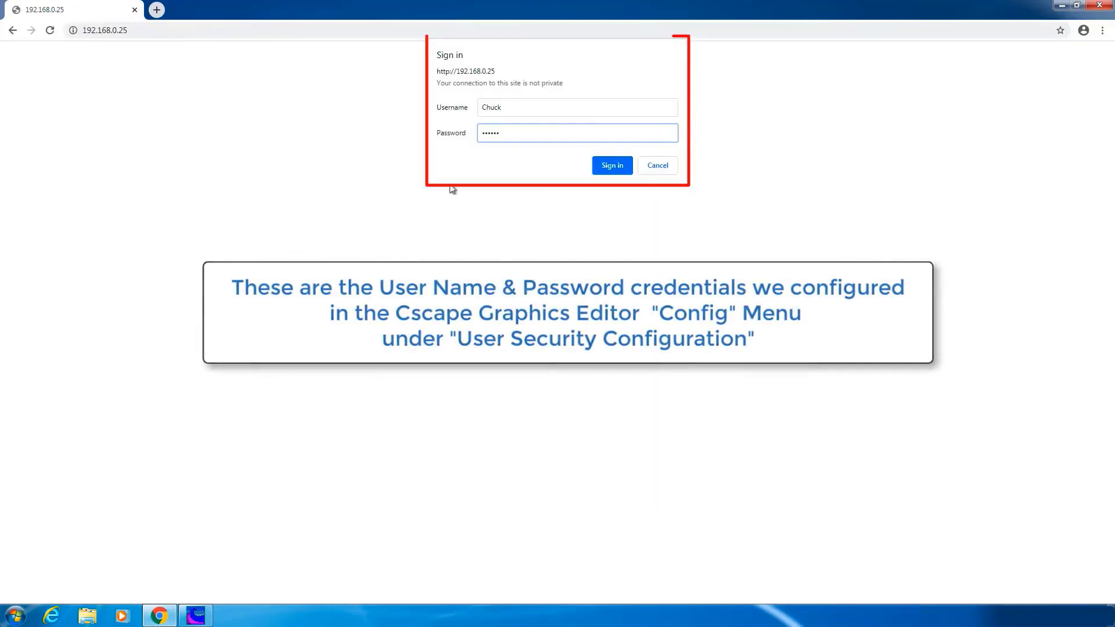
{"action": "left_click", "coordinate": [616, 173]}
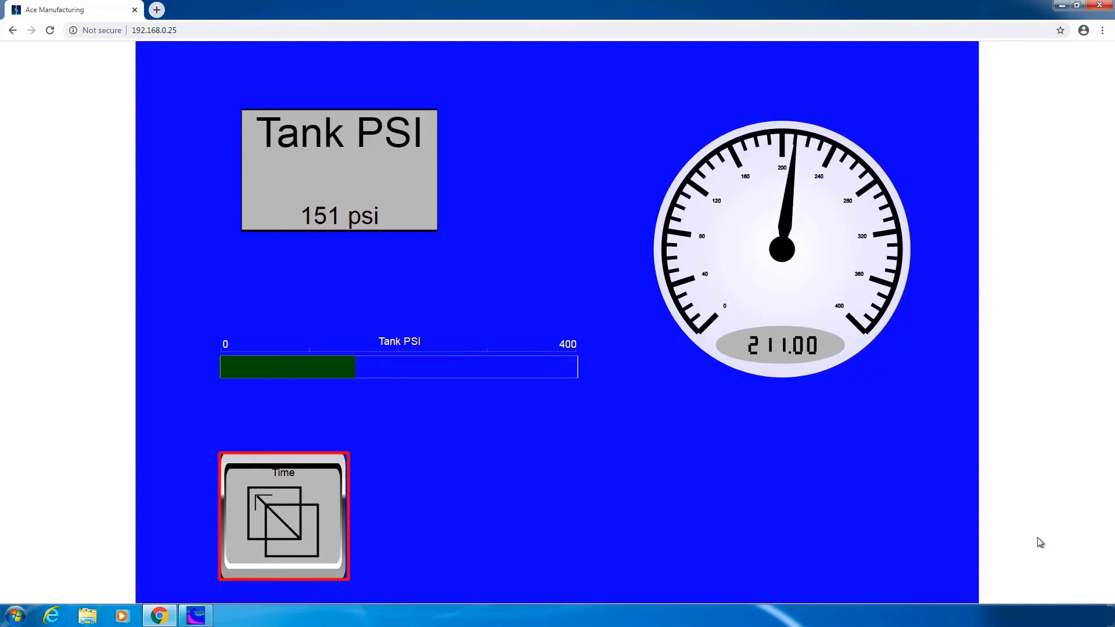
{"action": "left_click", "coordinate": [306, 501]}
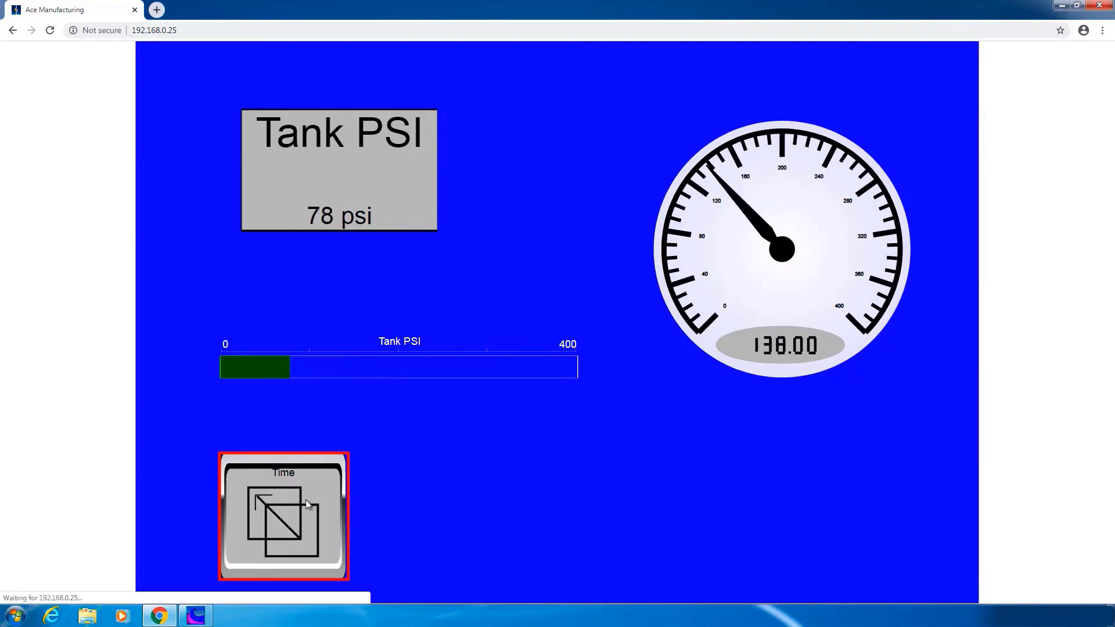